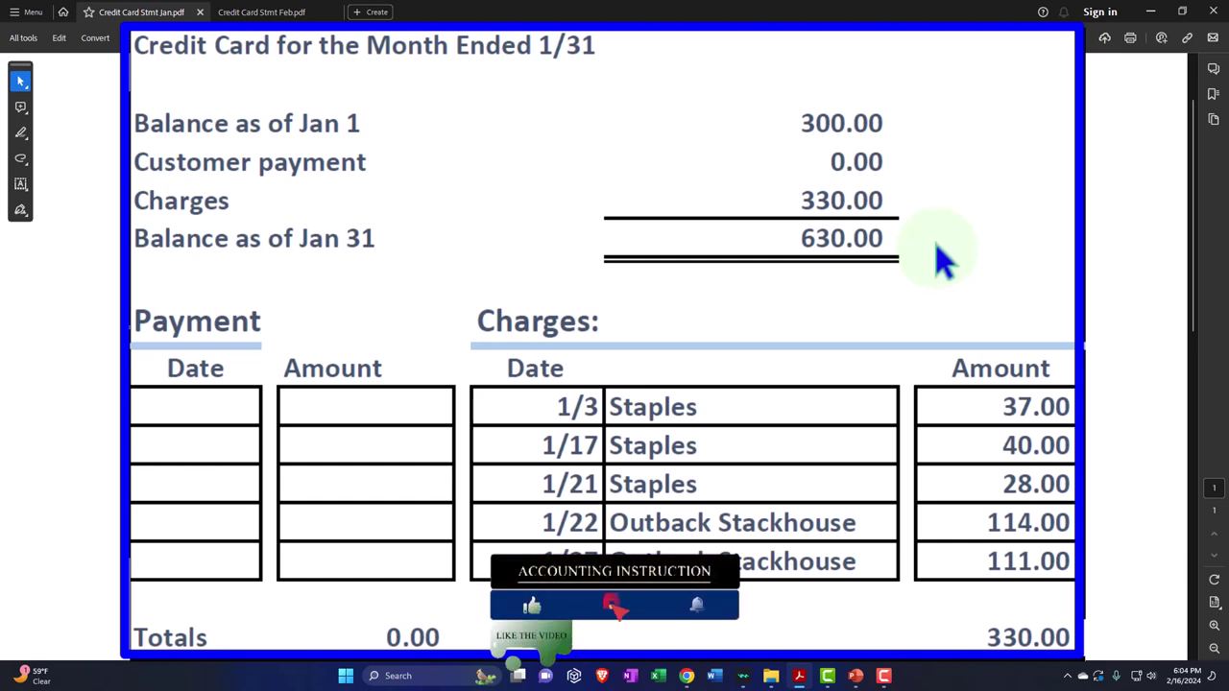
- Review the January 2024 Amex - Credit Card transactions behind the balance sheet and compare them with the Profit and Loss report
click(1152, 17)
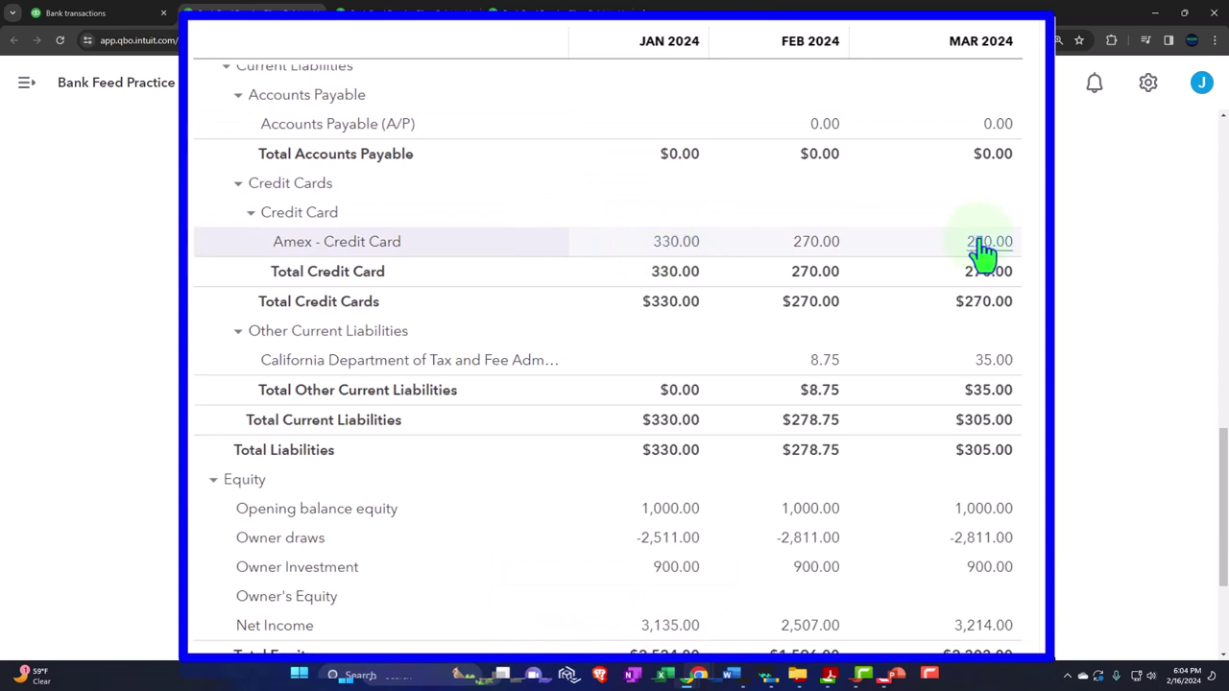
click(689, 244)
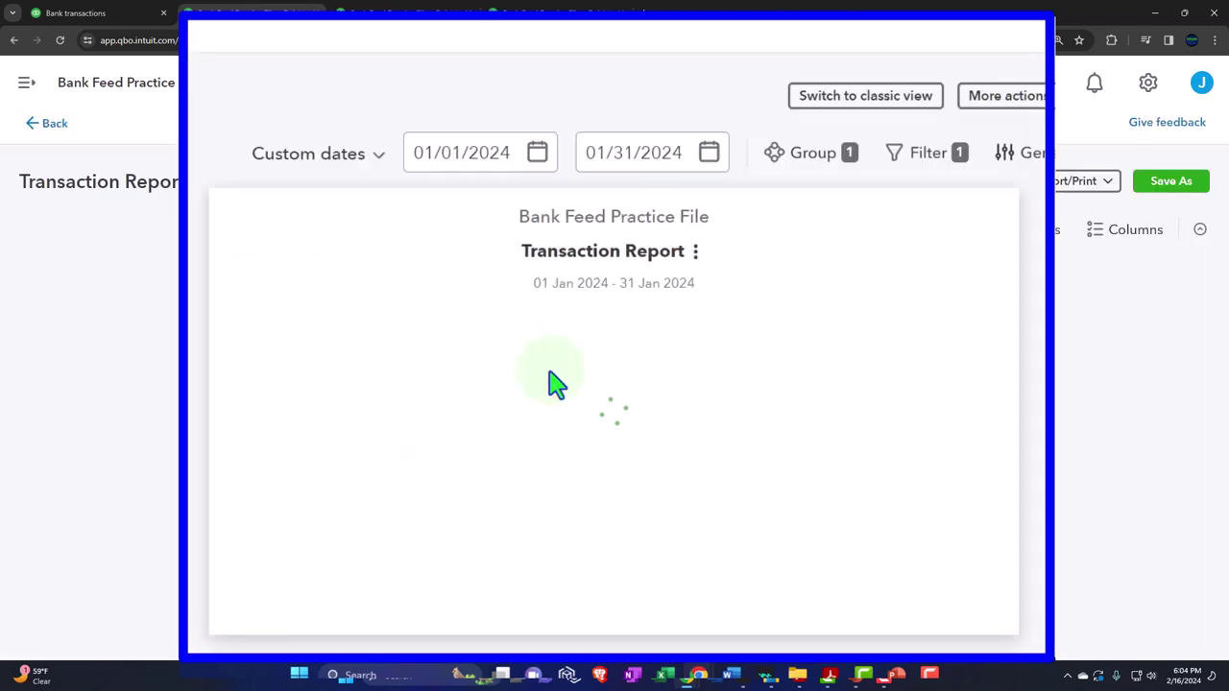
key(ctrl+minus)
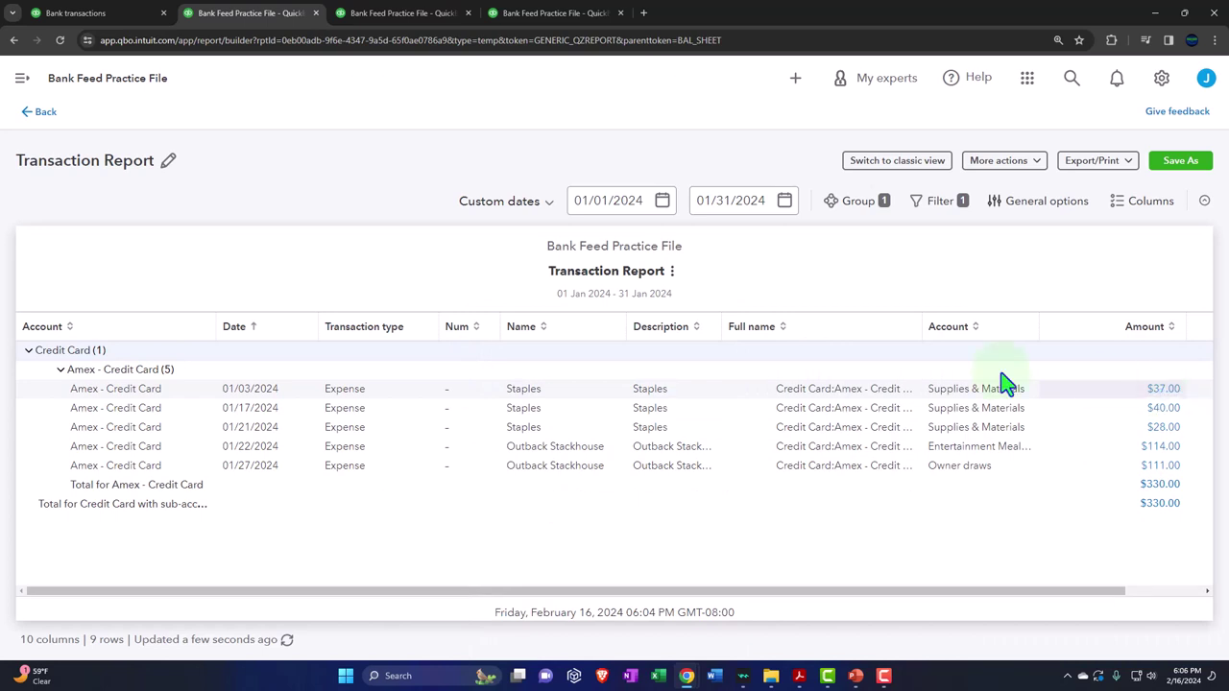
click(433, 18)
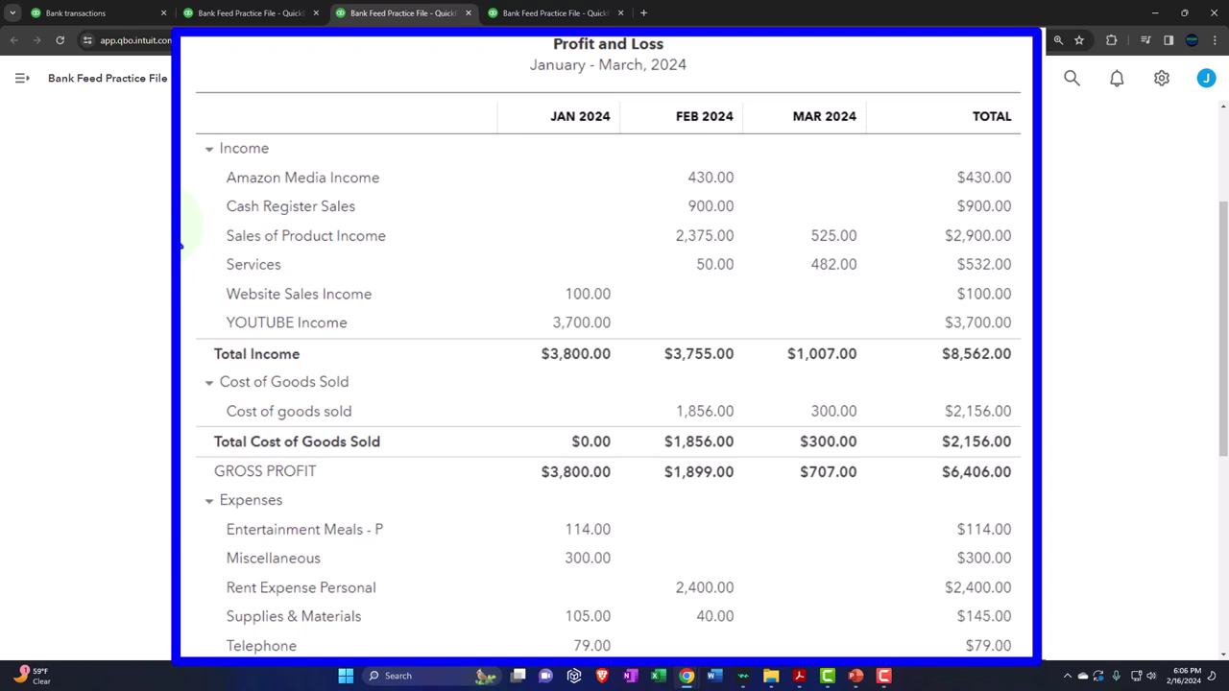
click(252, 13)
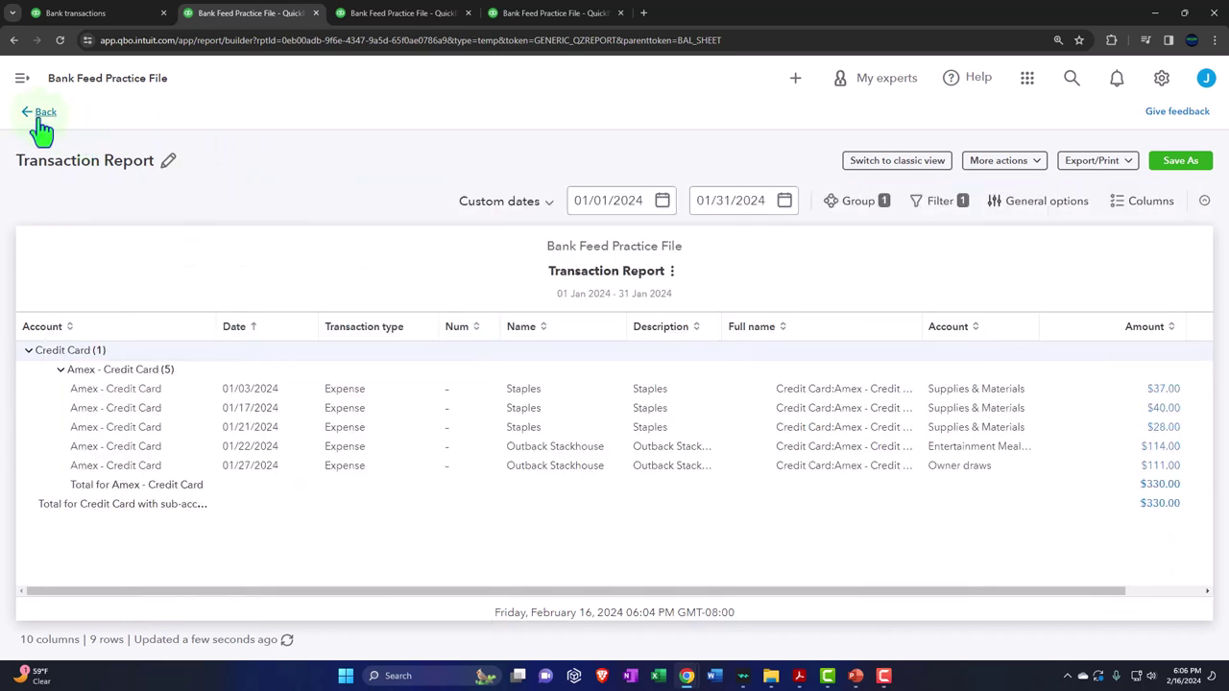
click(39, 112)
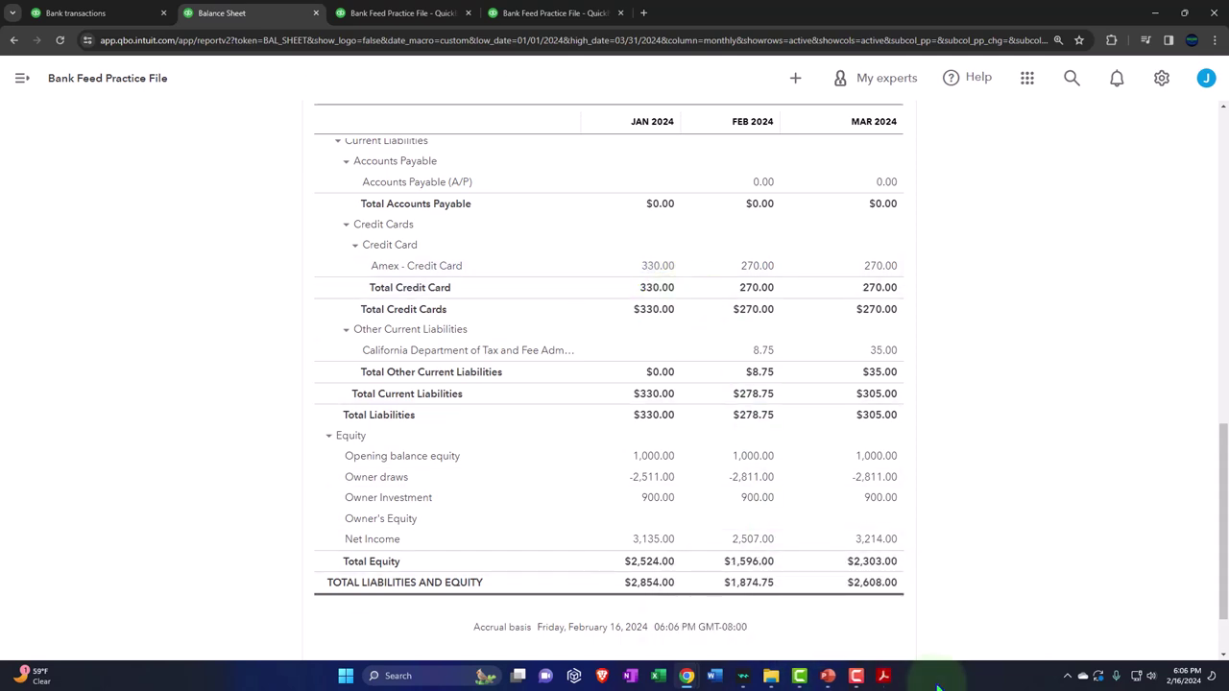
- Switch to Acrobat to check the balances and charges on Credit Card Stmt Jan.pdf, and return to the balance sheet in the browser
mouse_move(883, 676)
click(823, 624)
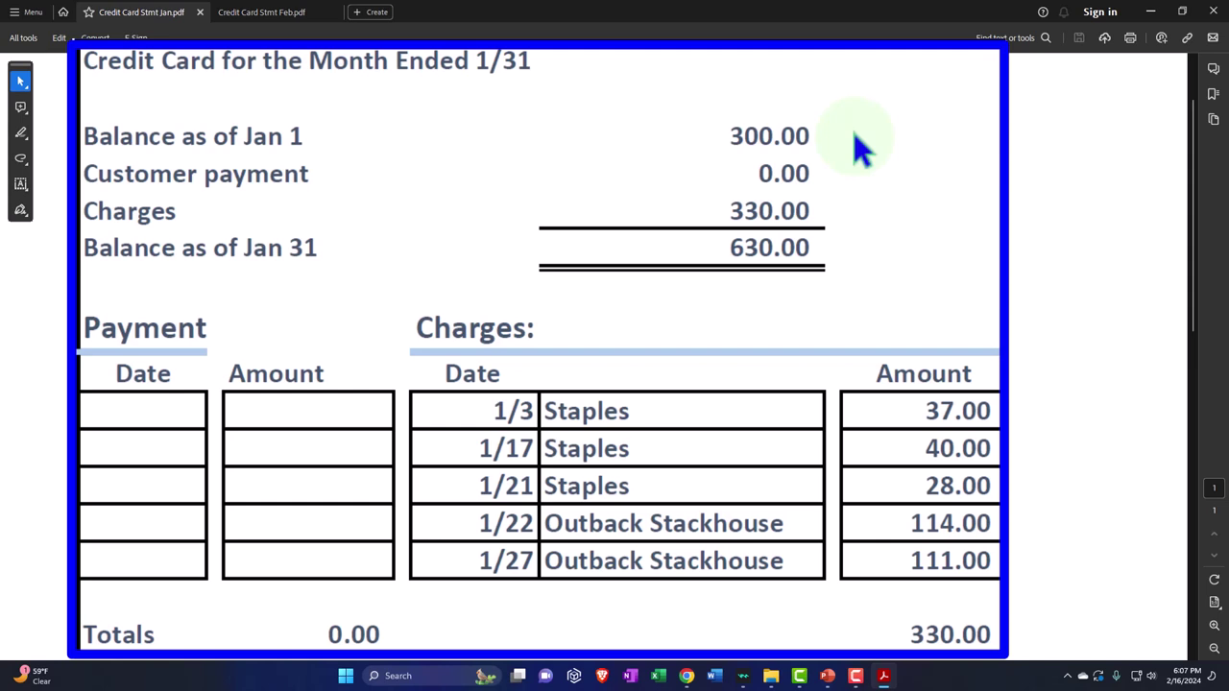
click(1150, 22)
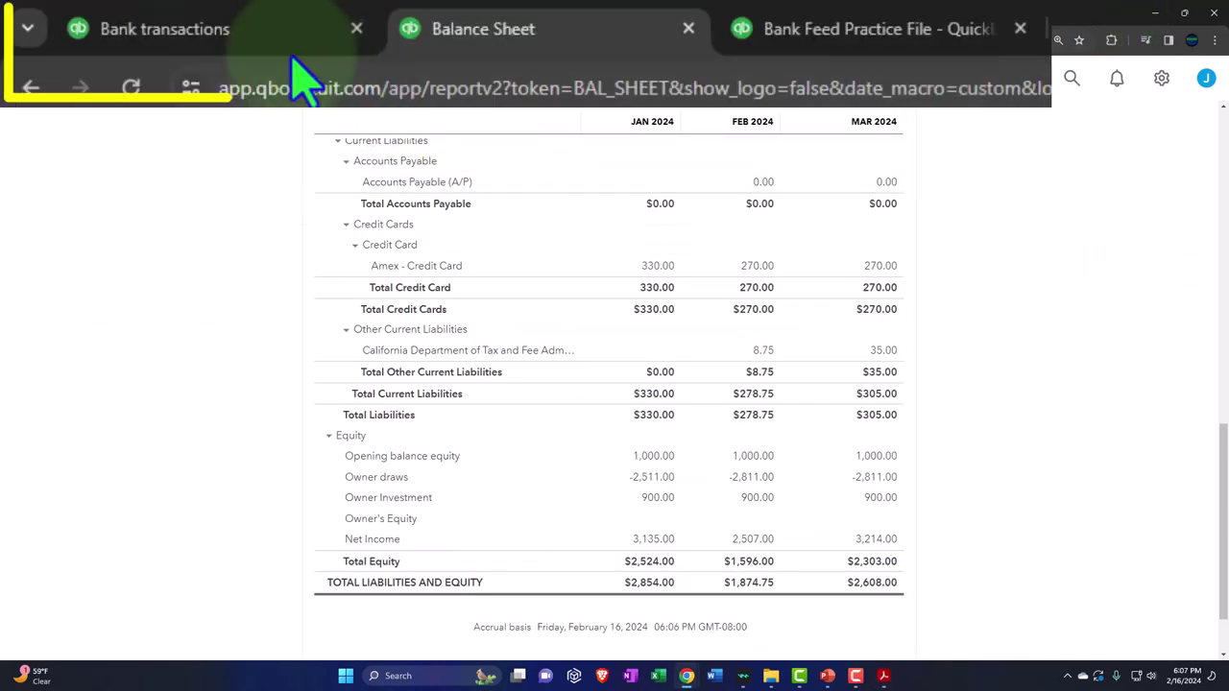
- Open the bank transactions page and examine the items for review on the Amex credit card
click(96, 13)
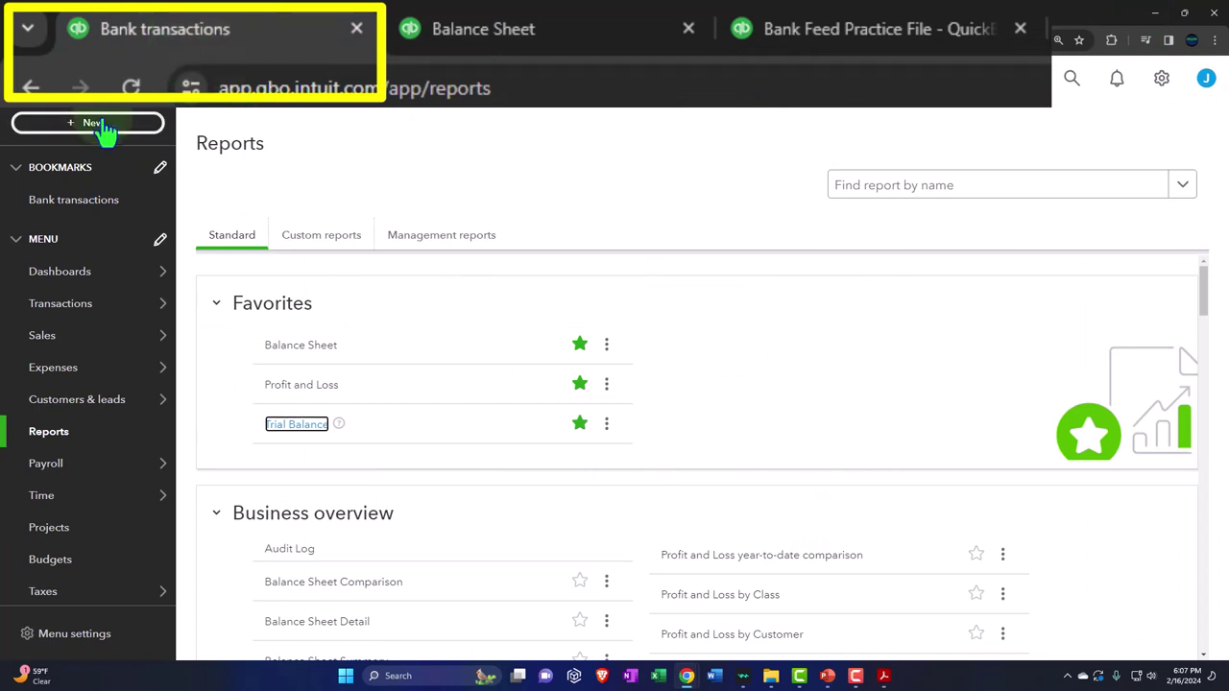
click(61, 305)
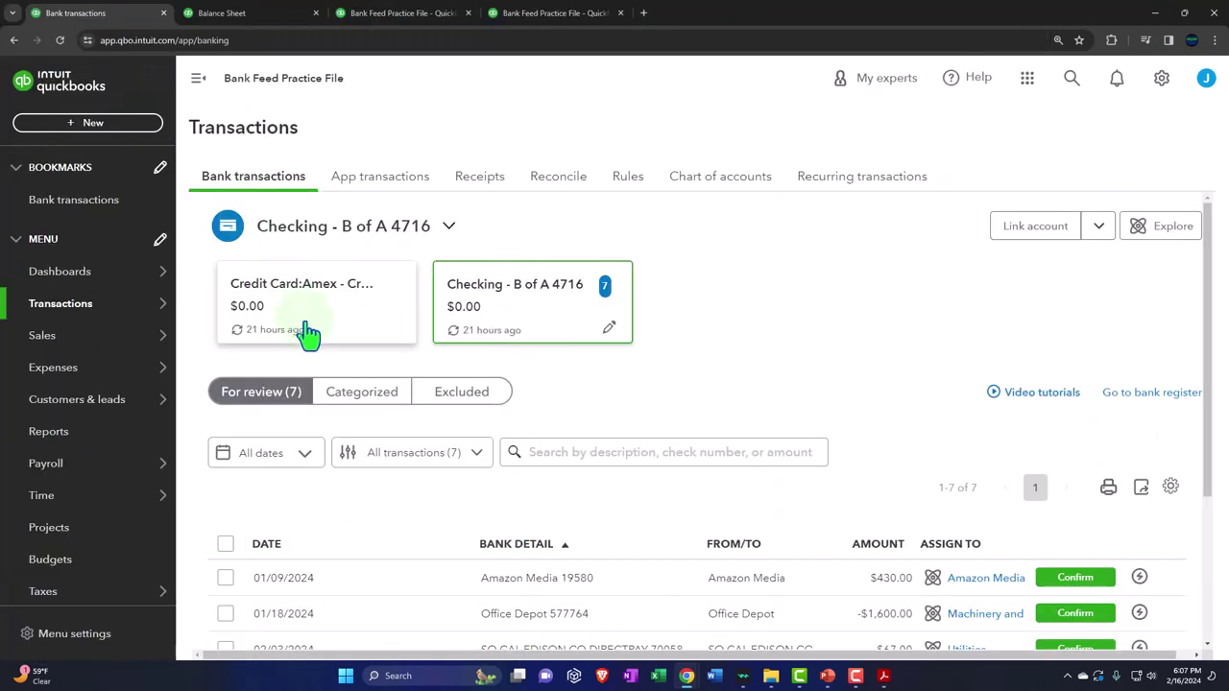
click(307, 333)
scroll(308, 331, down, 2)
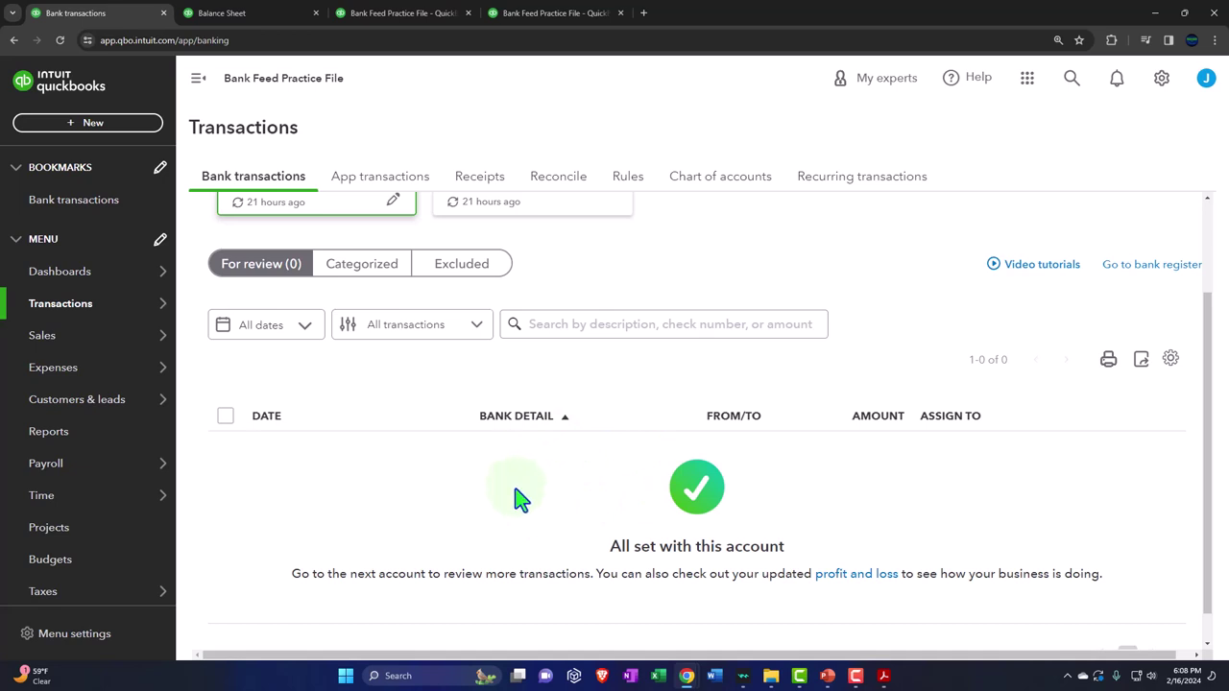
- View the Reconcile start page with the navigation menu collapsed, and return to the Amex card's bank transactions
click(560, 190)
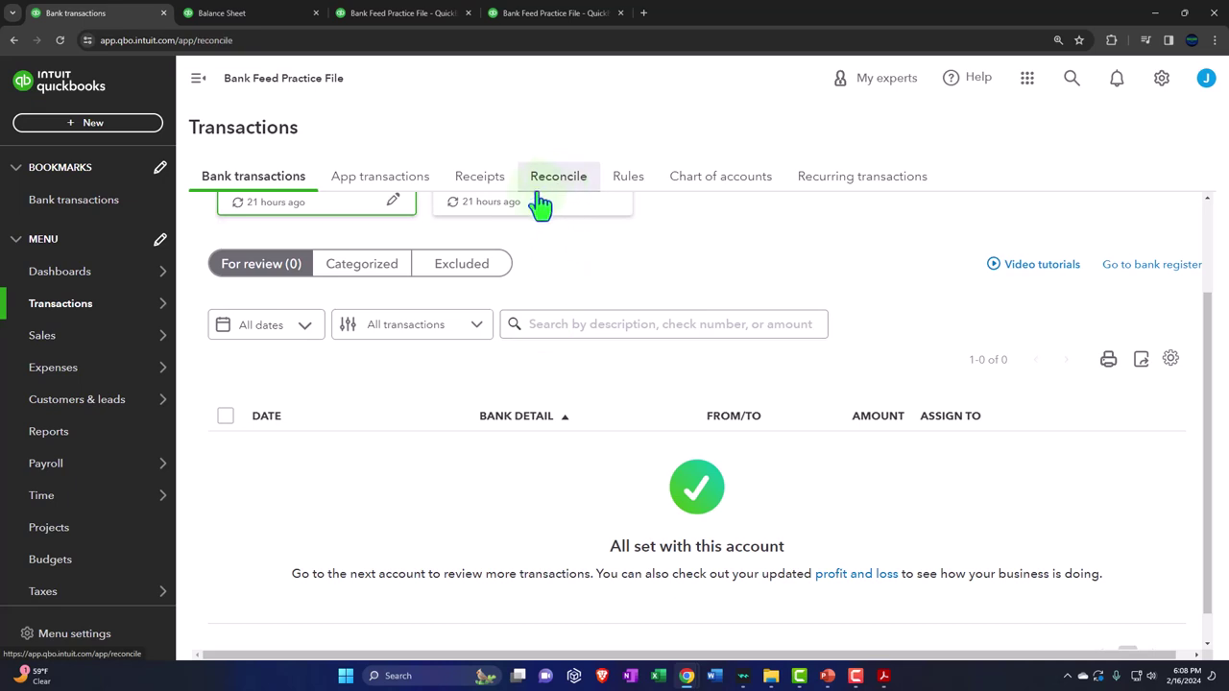
click(197, 80)
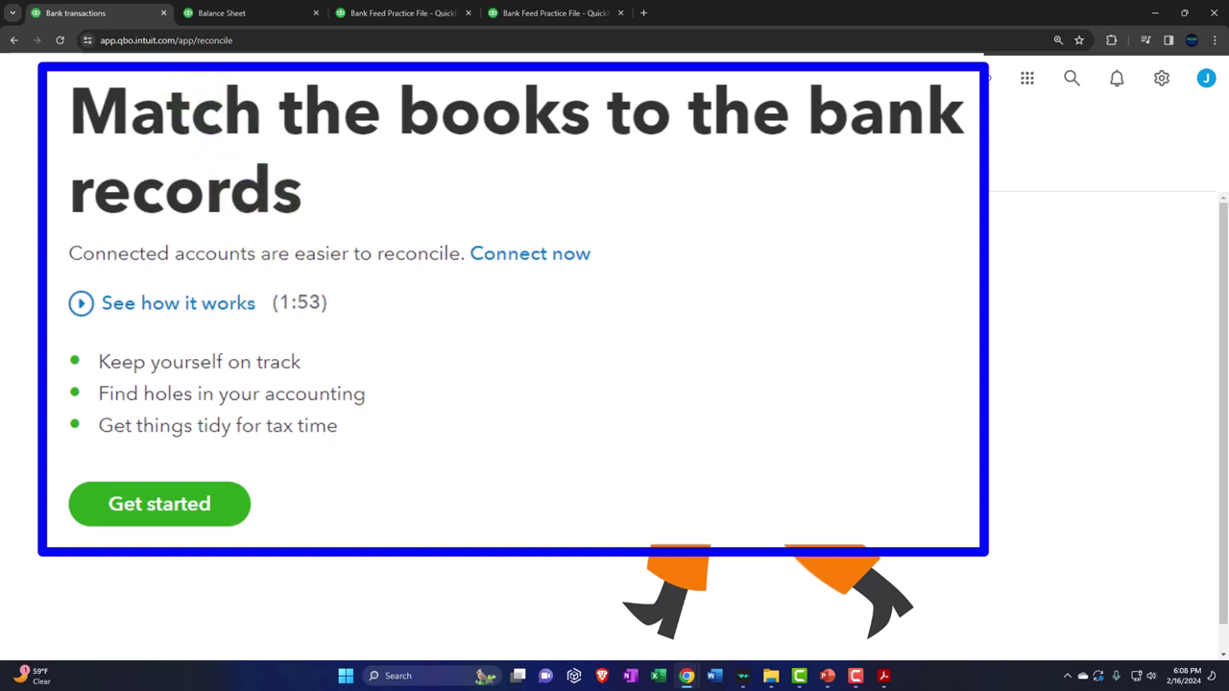
click(77, 176)
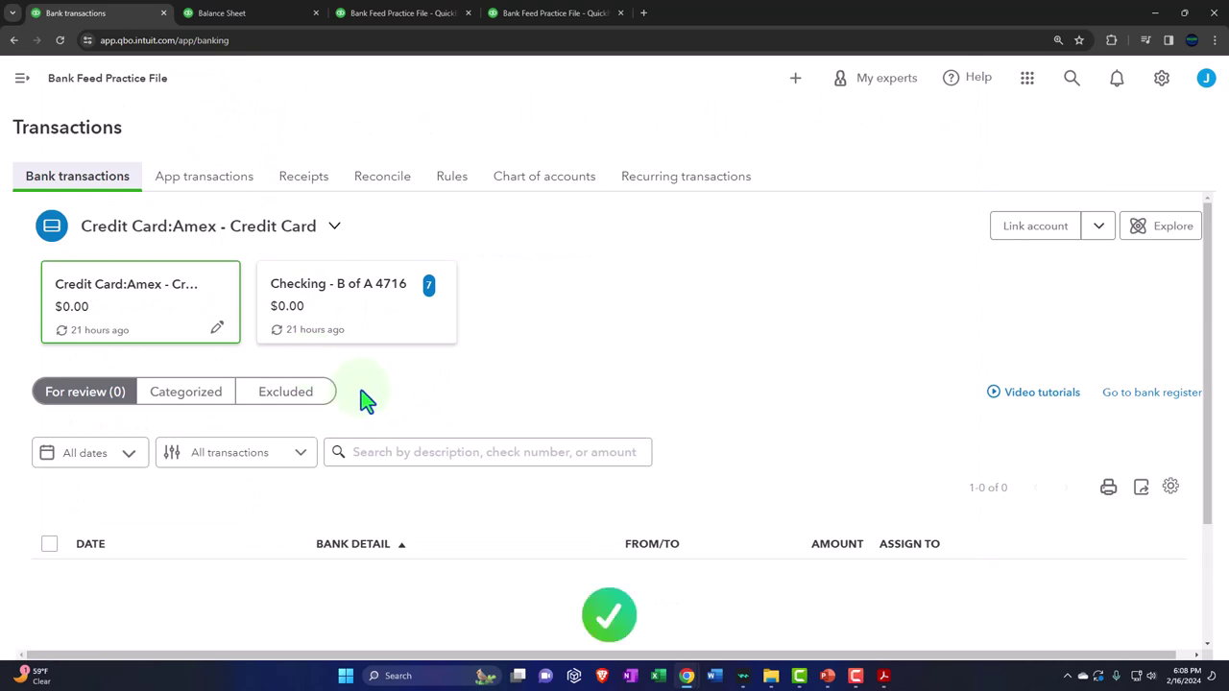
scroll(365, 398, down, 1)
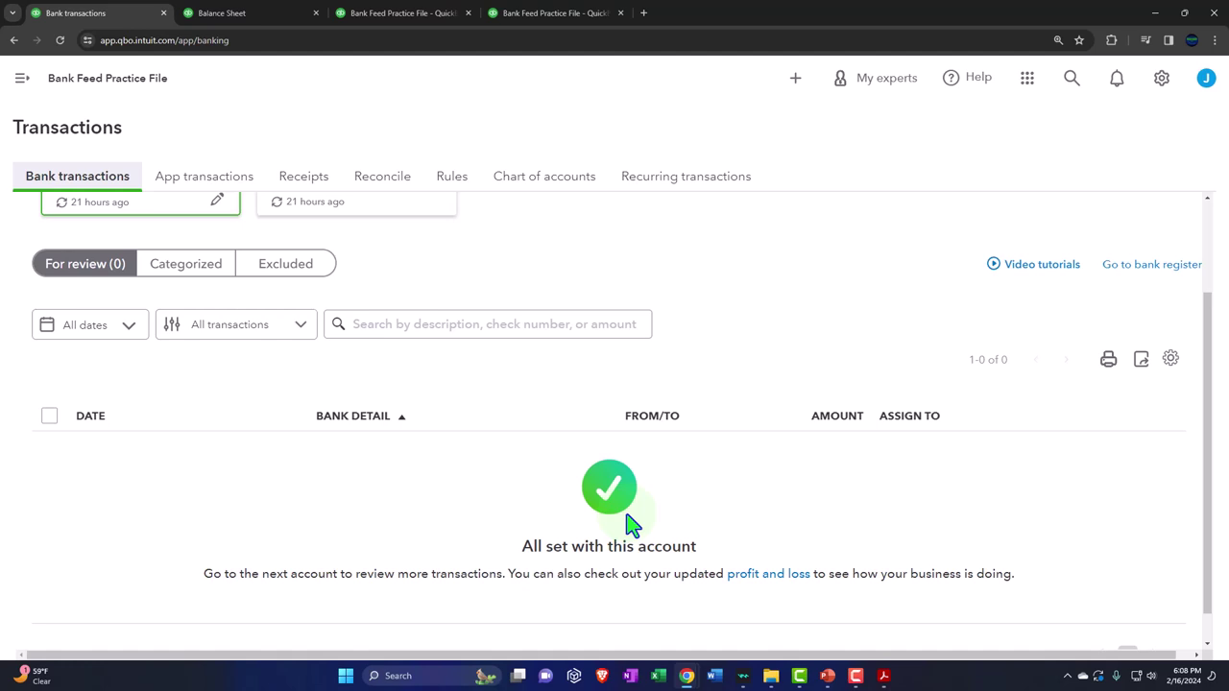
scroll(631, 523, up, 1)
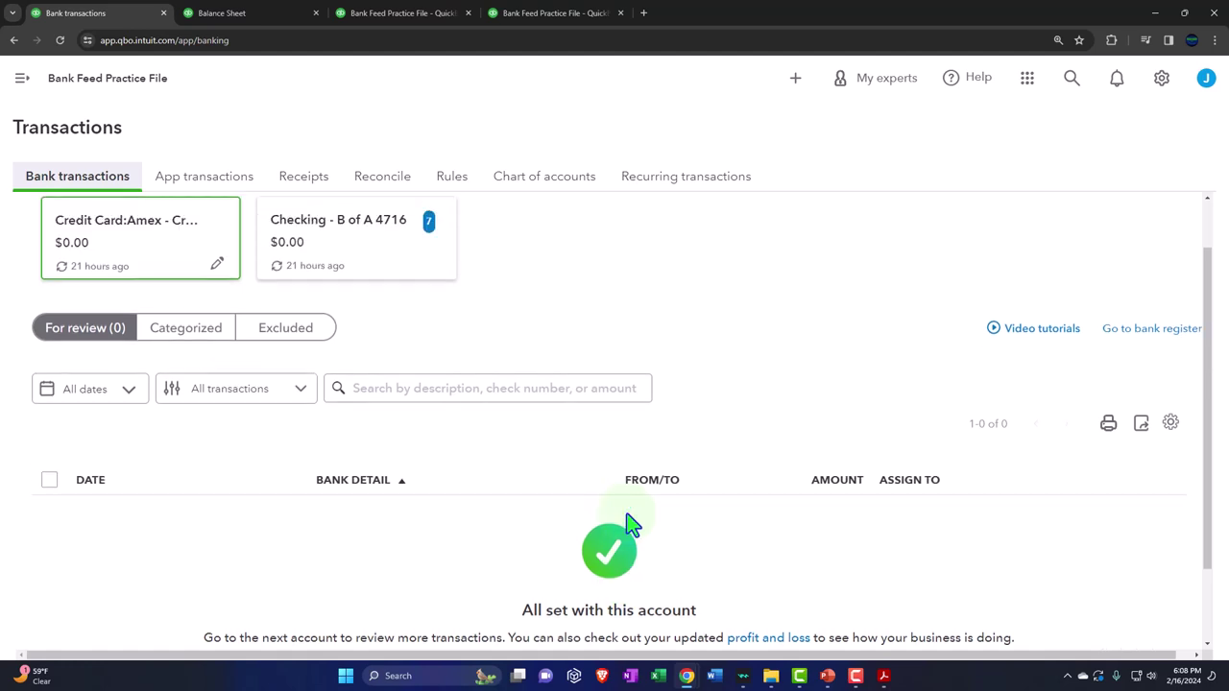
scroll(625, 519, up, 1)
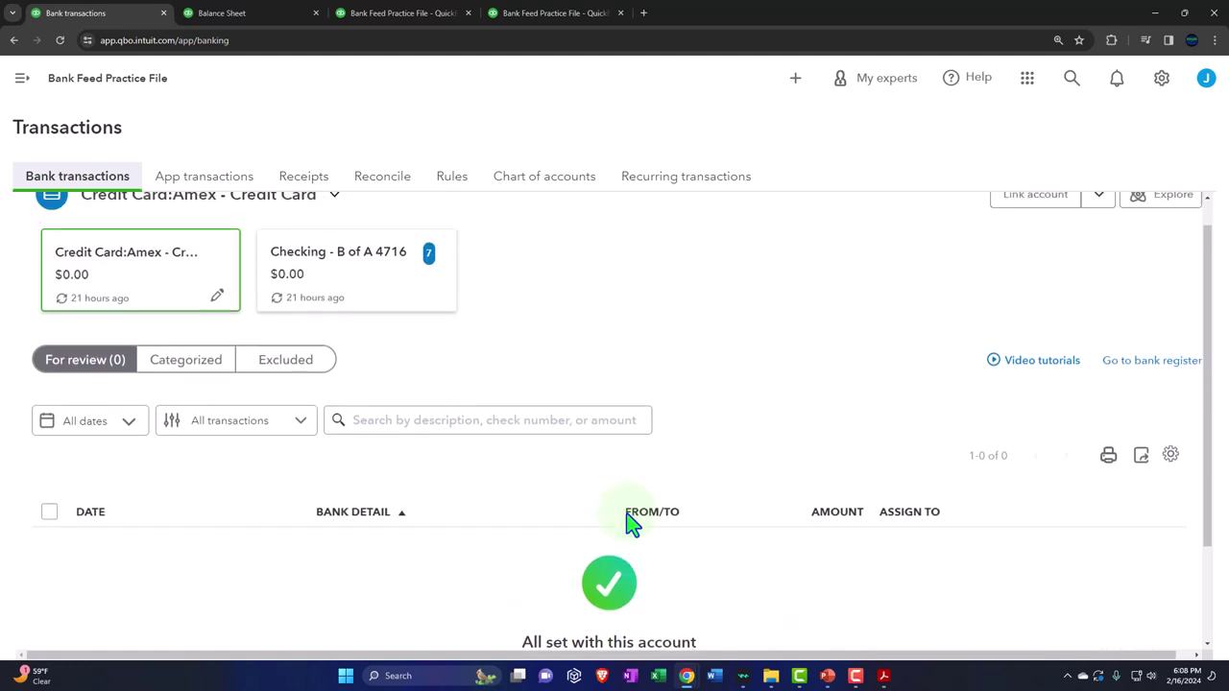
- Review the bank feed items awaiting confirmation for the B of A checking account, and switch back to the Amex credit card
click(351, 310)
scroll(352, 309, down, 2)
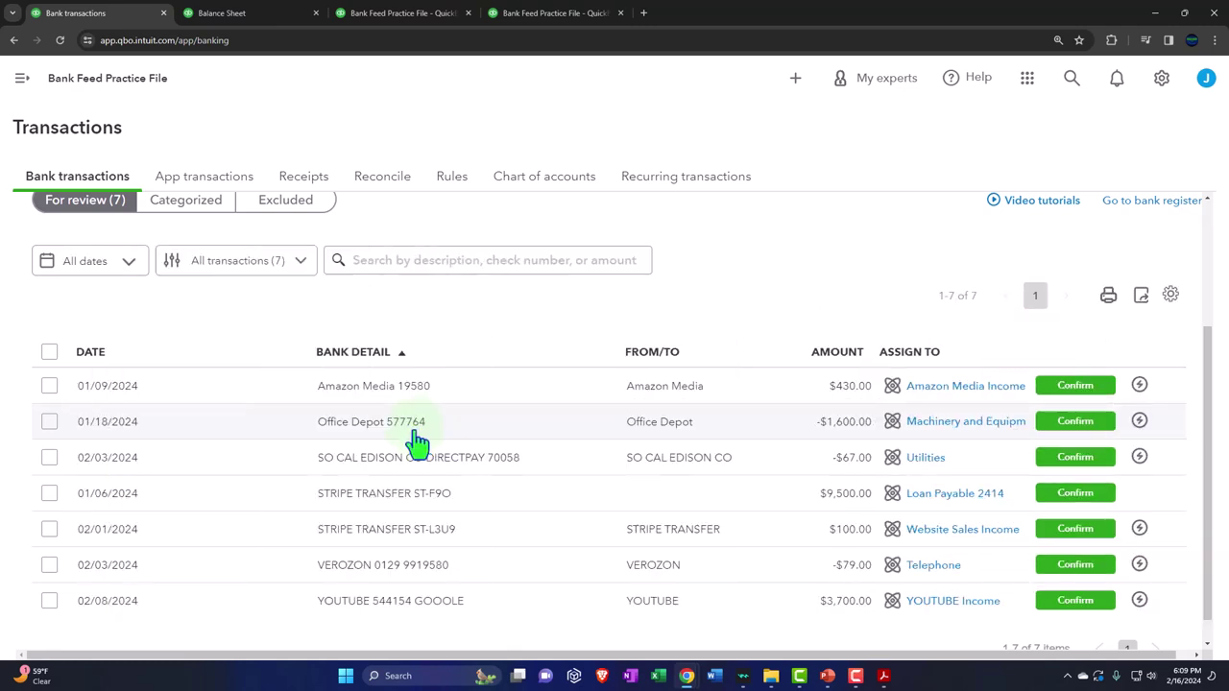
scroll(411, 445, up, 3)
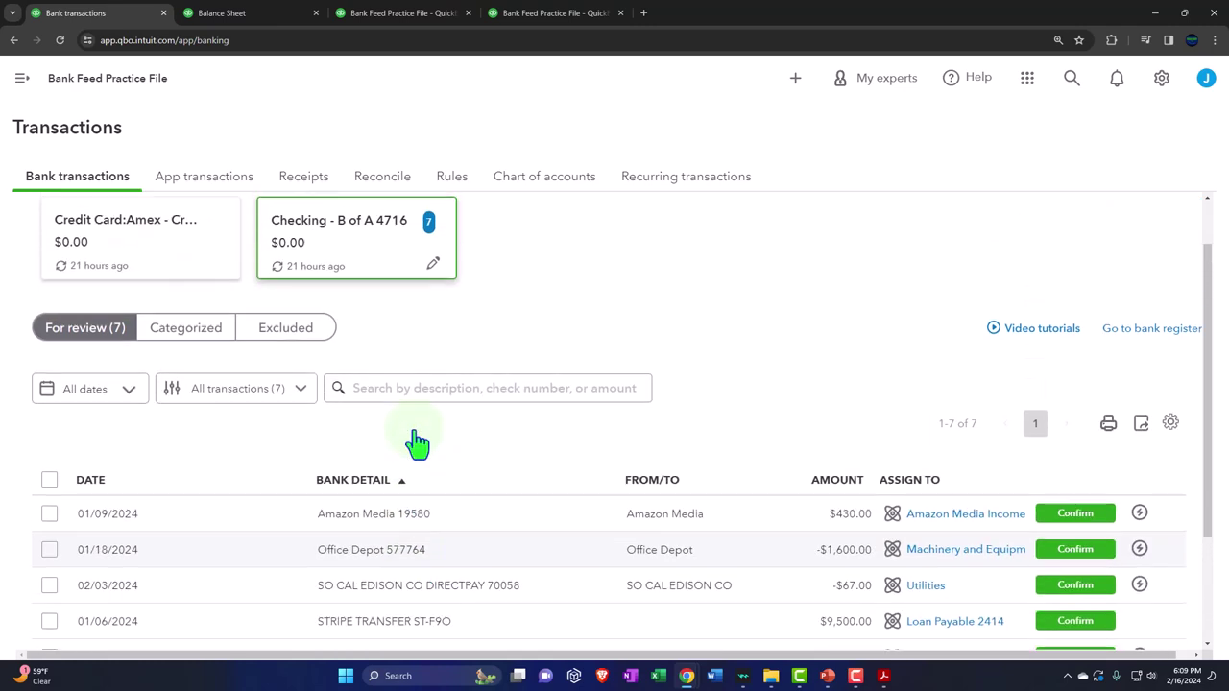
click(170, 267)
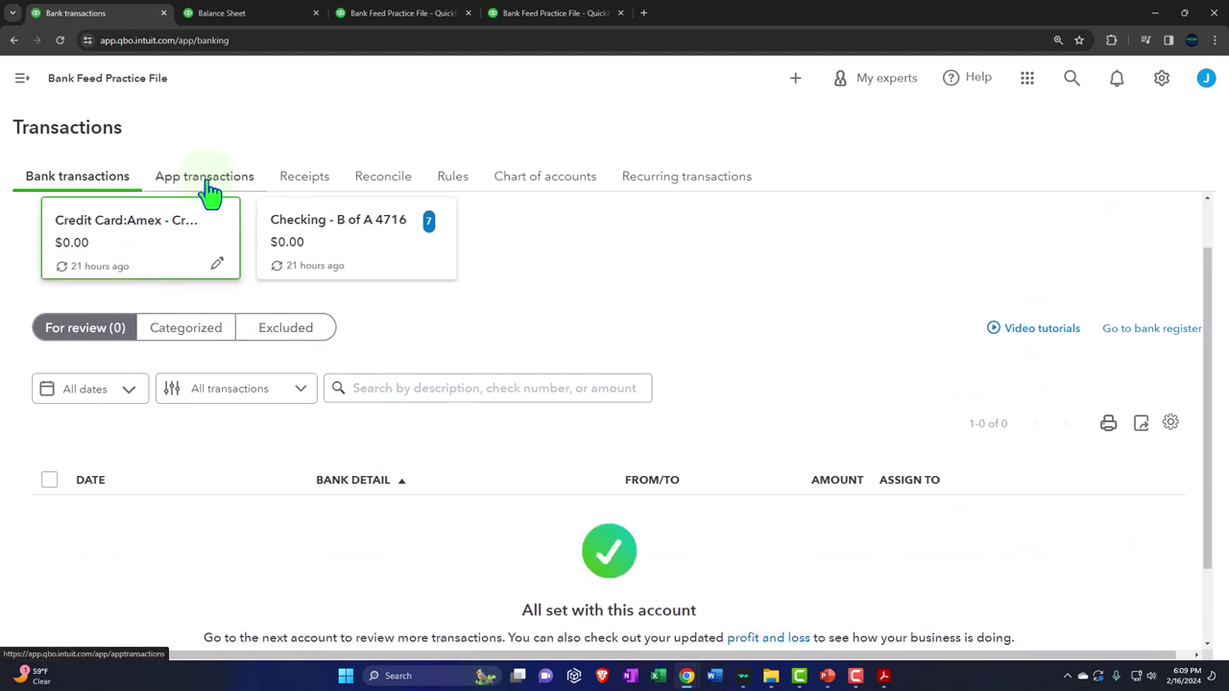
- Start setting up a reconciliation and choose Credit Card:Amex - Credit Card as the account to reconcile
click(380, 180)
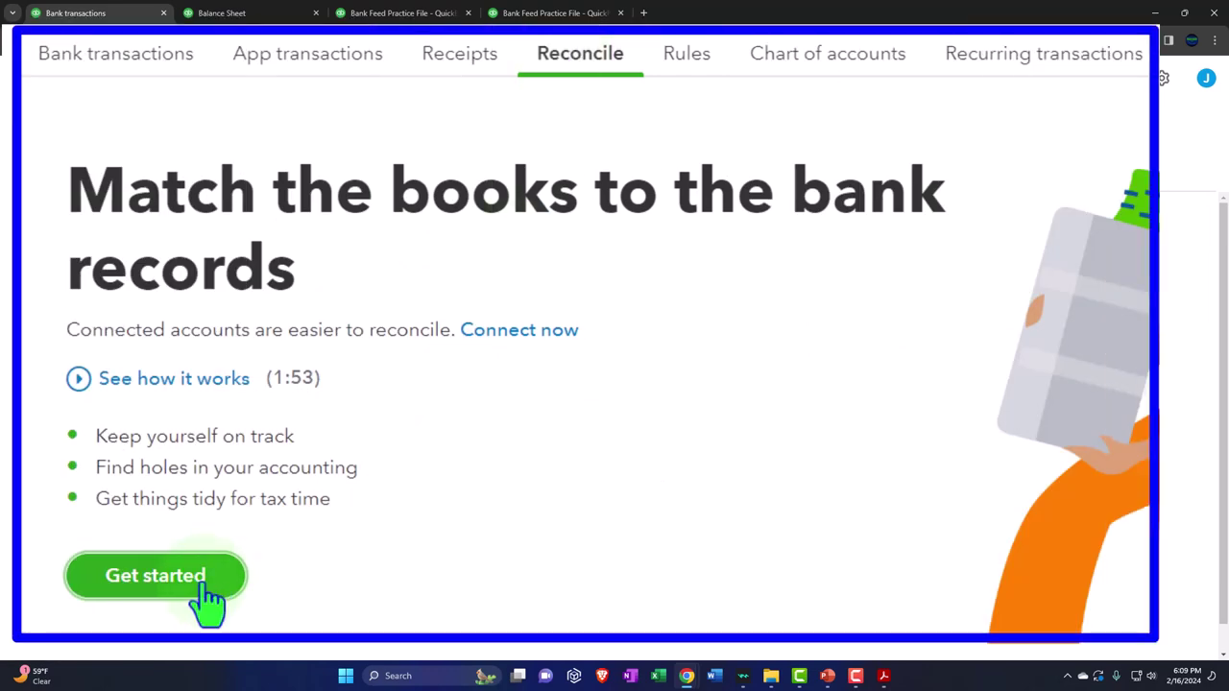
click(203, 586)
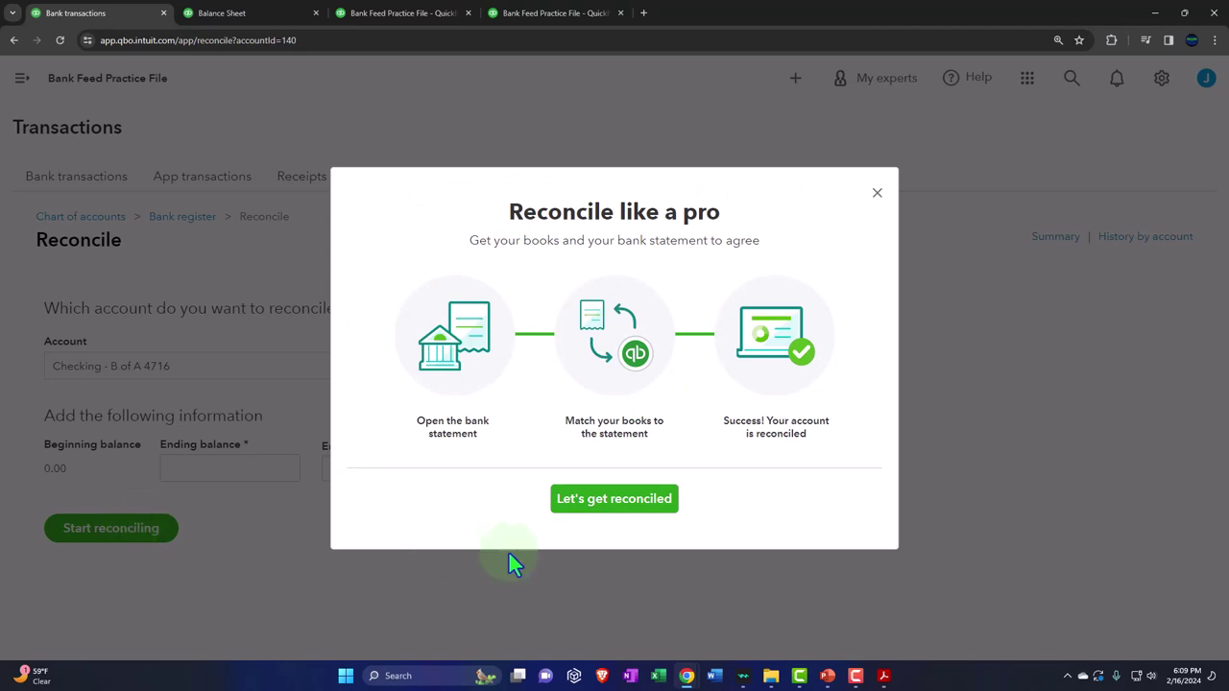
click(602, 506)
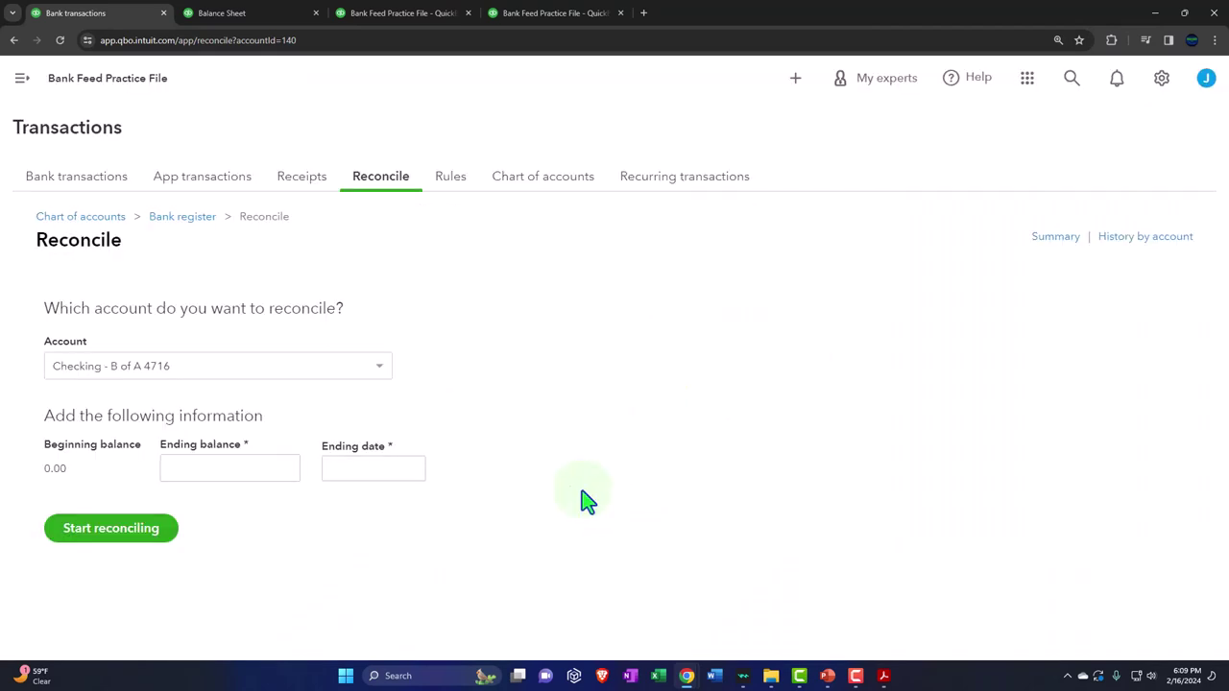
click(379, 366)
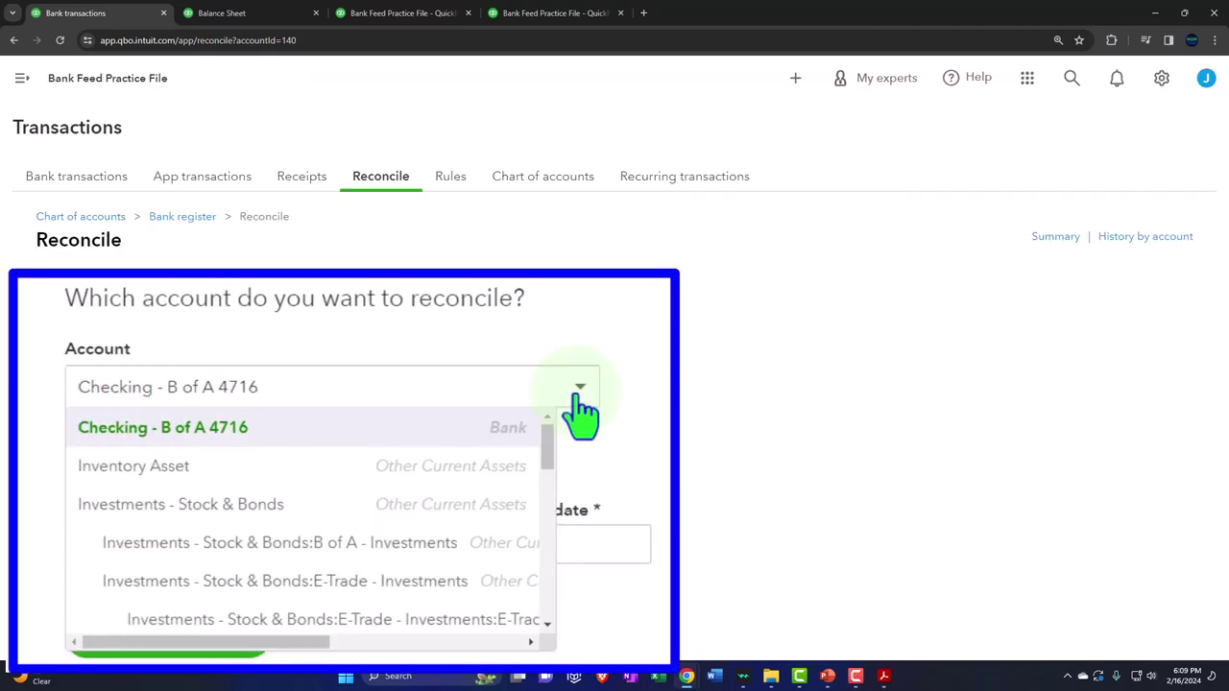
scroll(489, 513, down, 3)
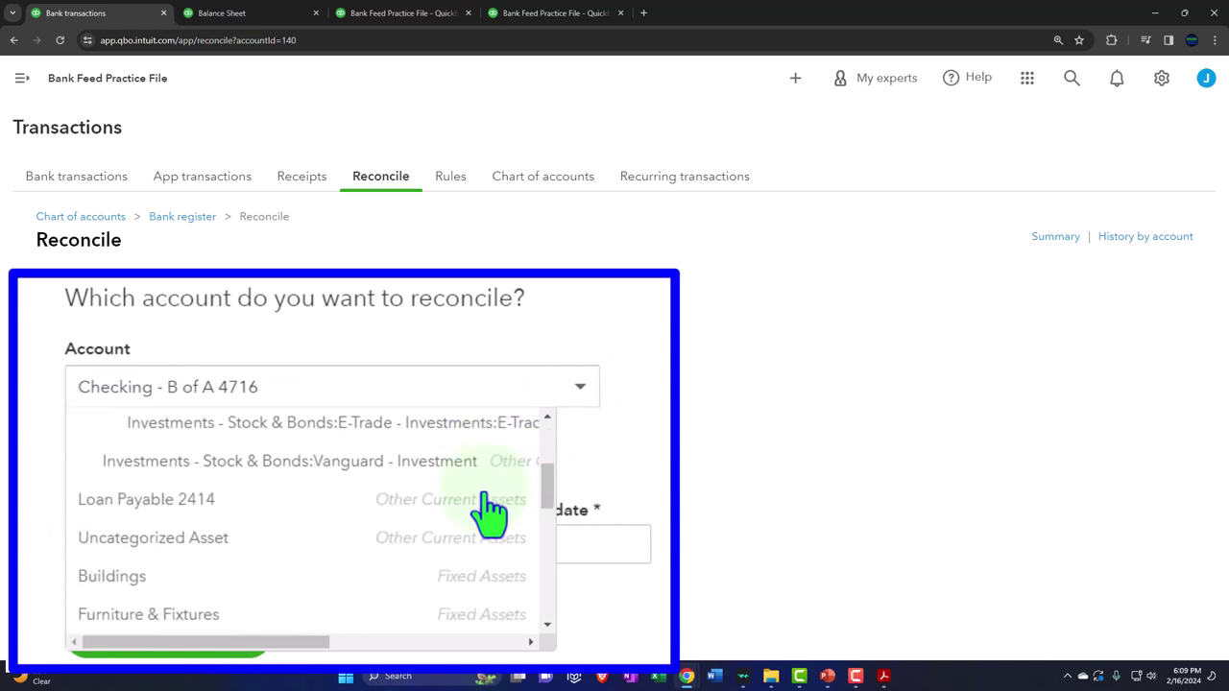
scroll(489, 512, down, 6)
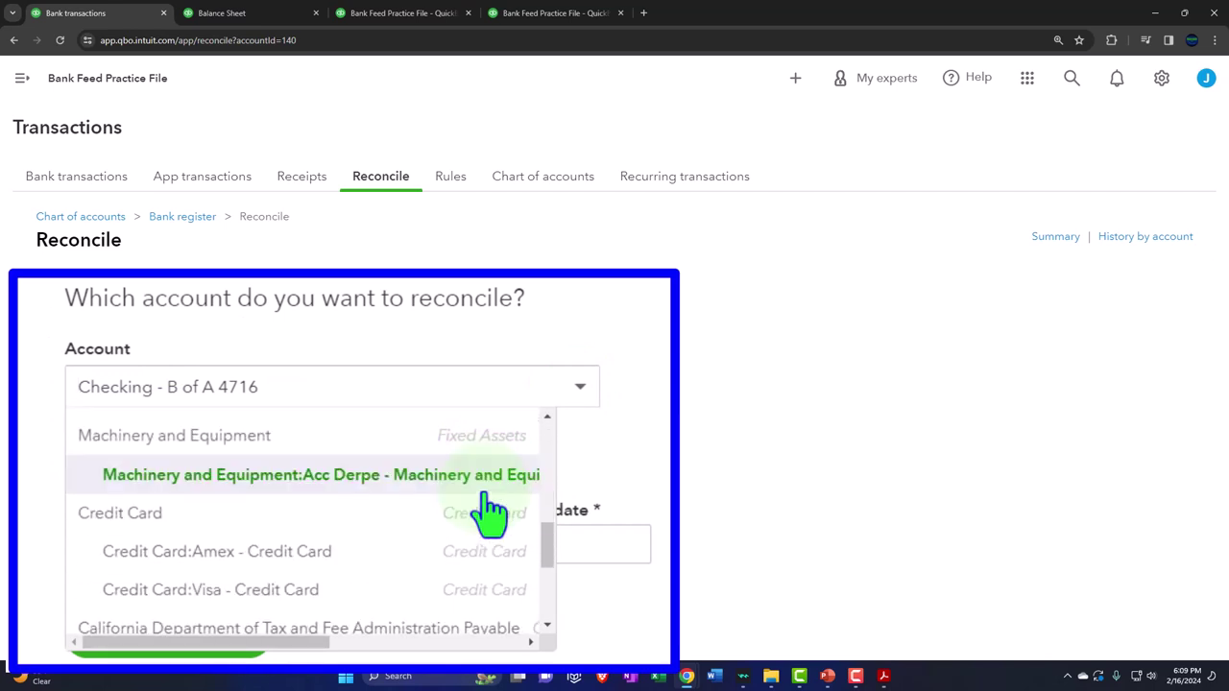
click(340, 553)
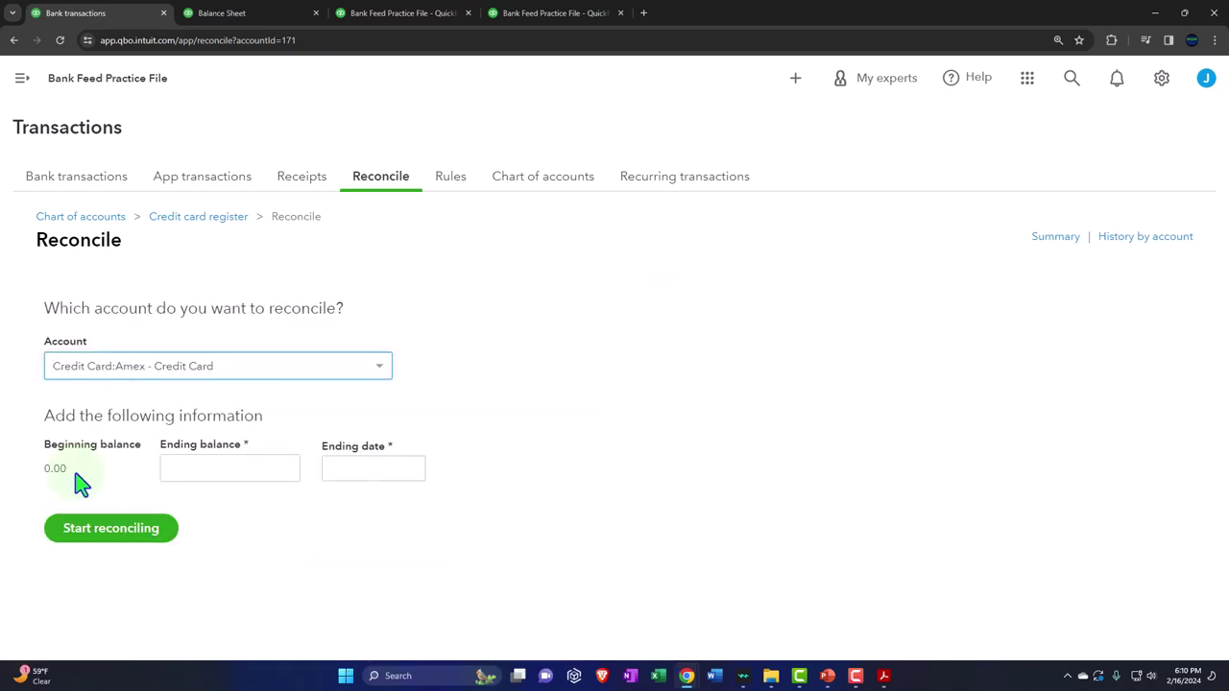
- Compare the reconciliation's beginning balance with the January 1 balance on Credit Card Stmt Jan.pdf in Acrobat
mouse_move(884, 676)
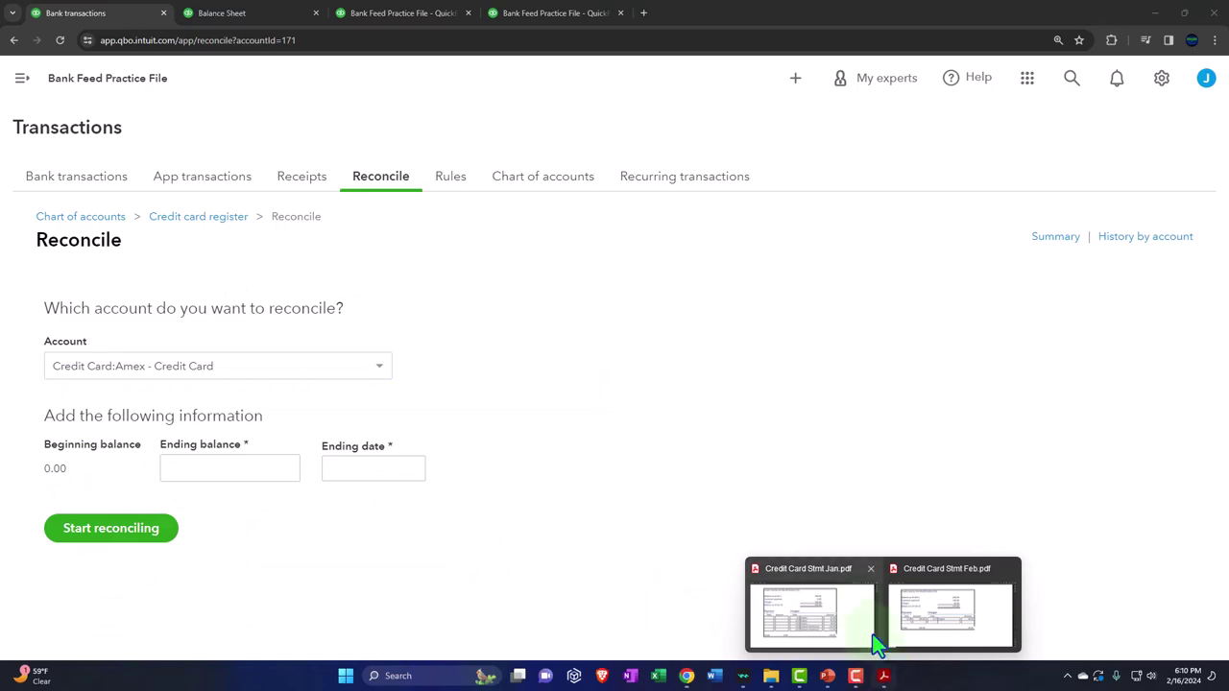
click(876, 646)
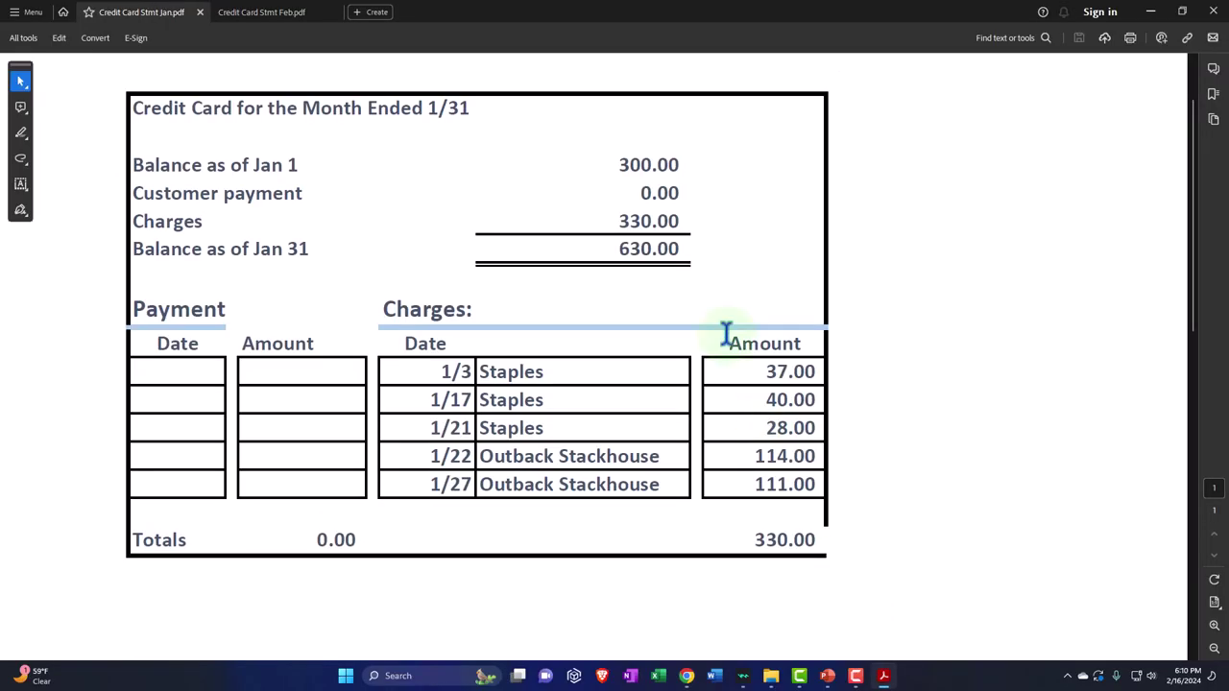
click(1148, 15)
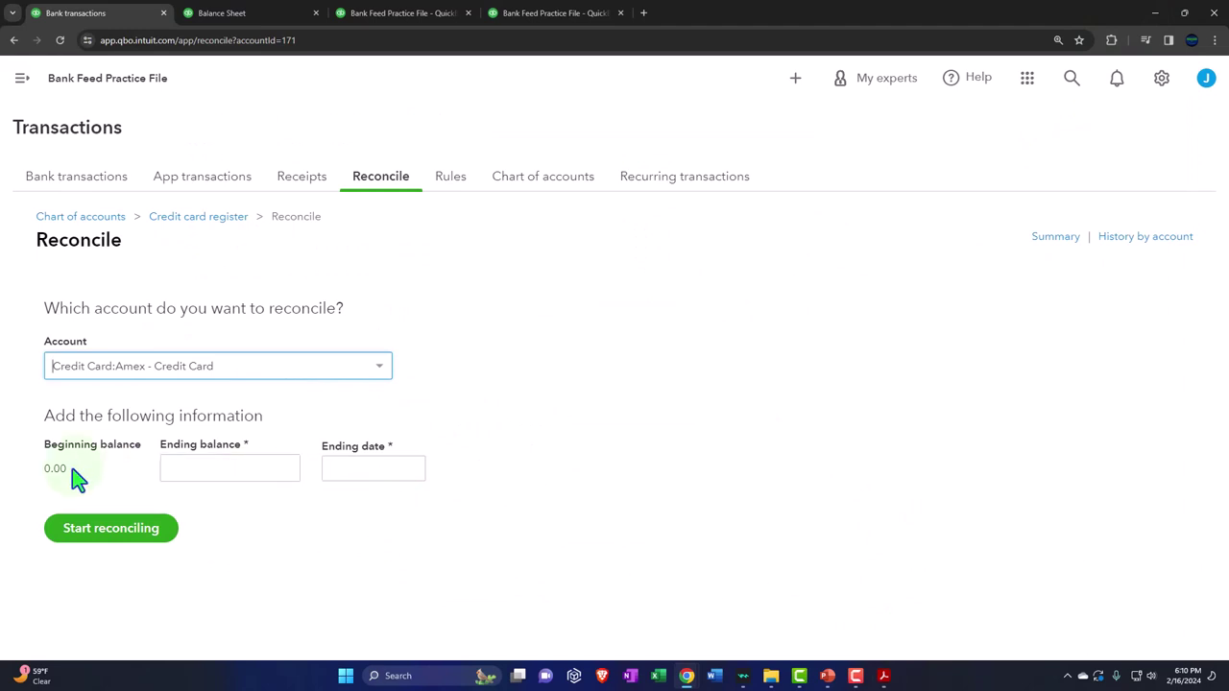
mouse_move(880, 672)
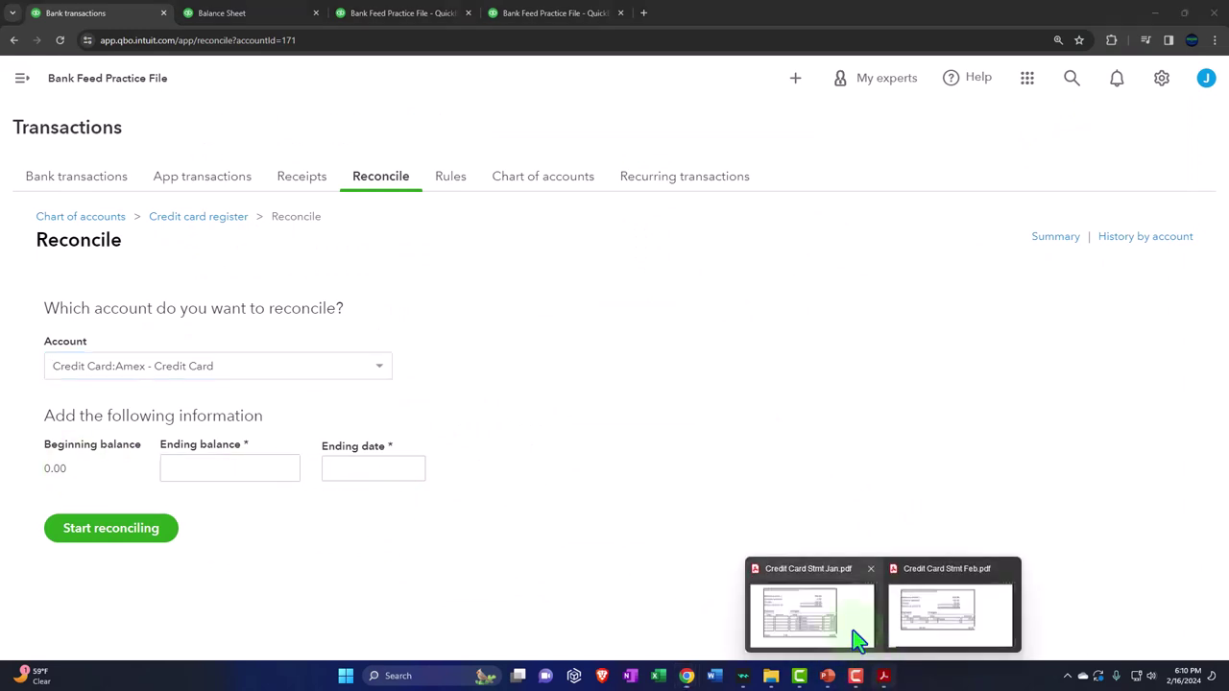
click(852, 629)
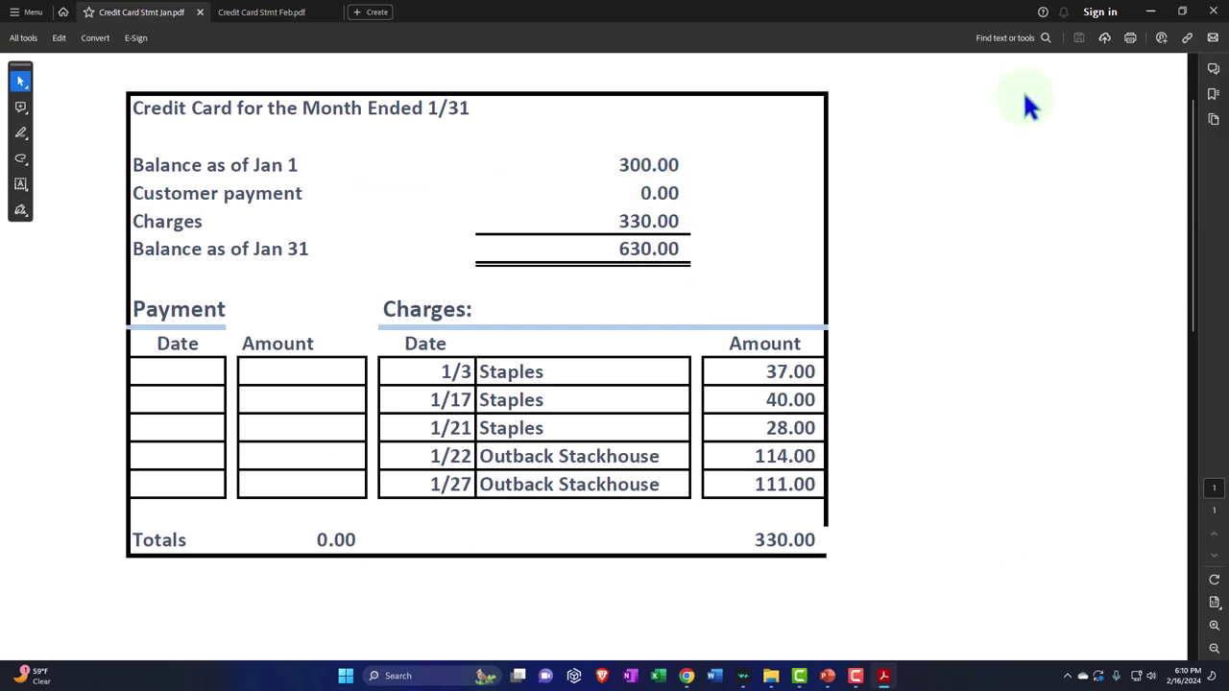
click(1149, 12)
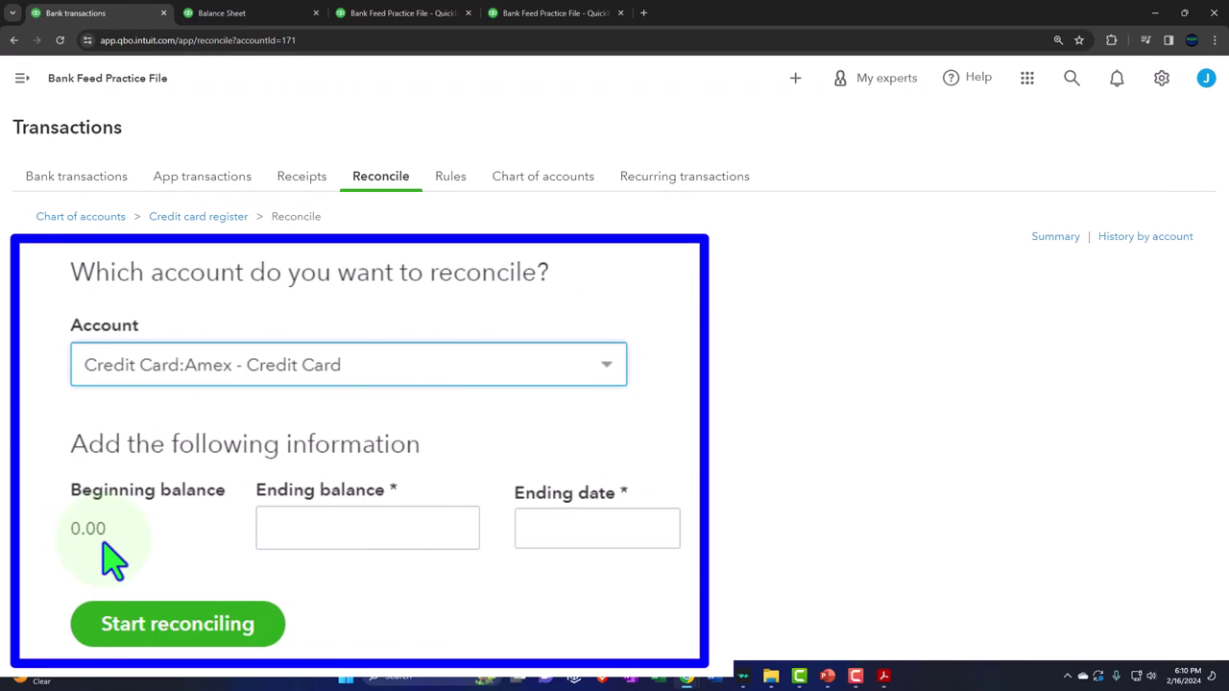
- Look up the January 31 balance on Credit Card Stmt Jan.pdf and enter 630.00 as the reconciliation's ending balance
click(337, 538)
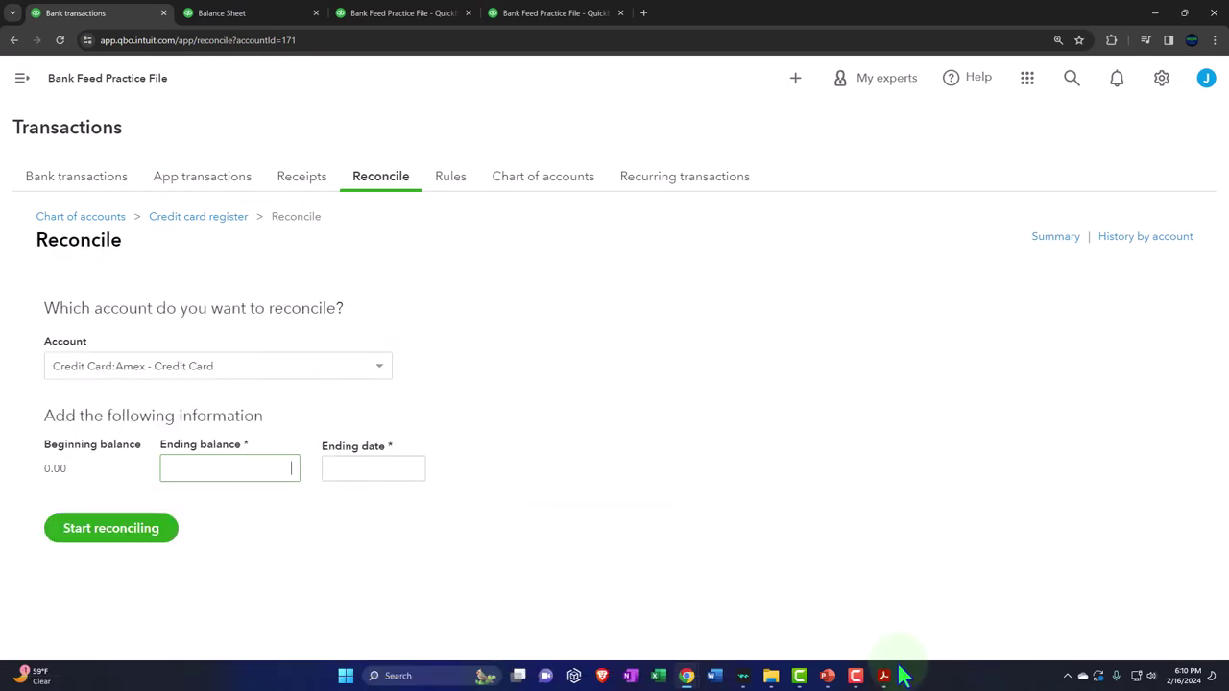
click(883, 676)
click(811, 624)
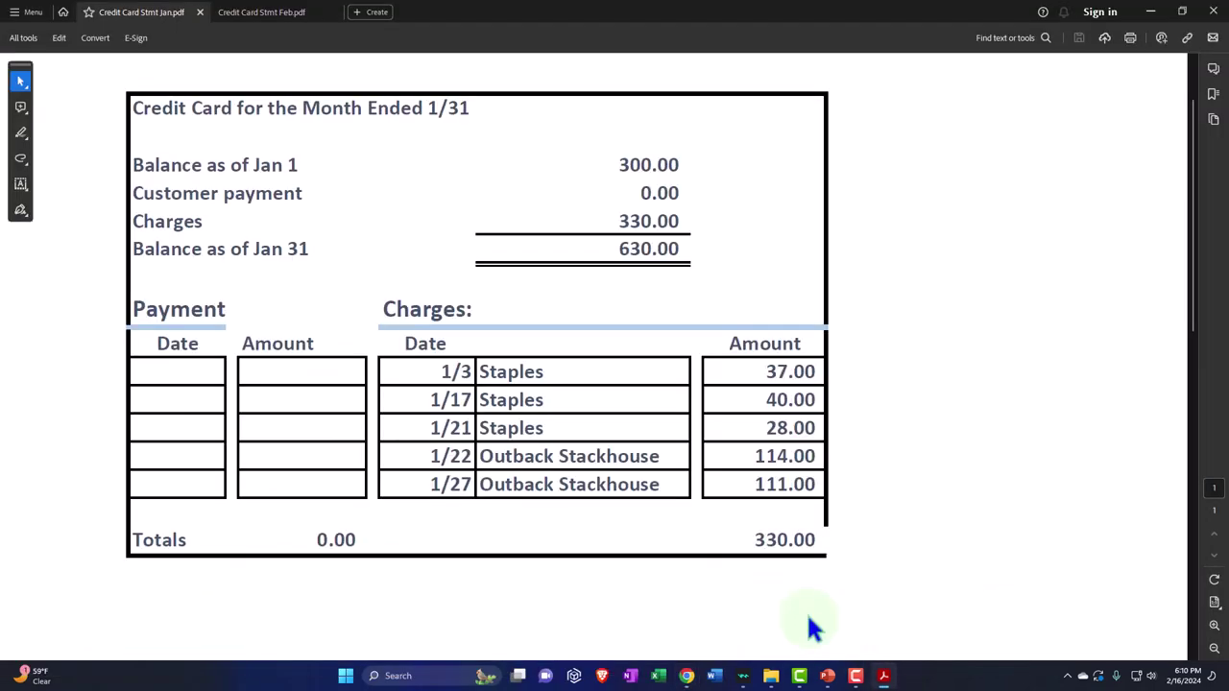
click(1148, 11)
click(241, 471)
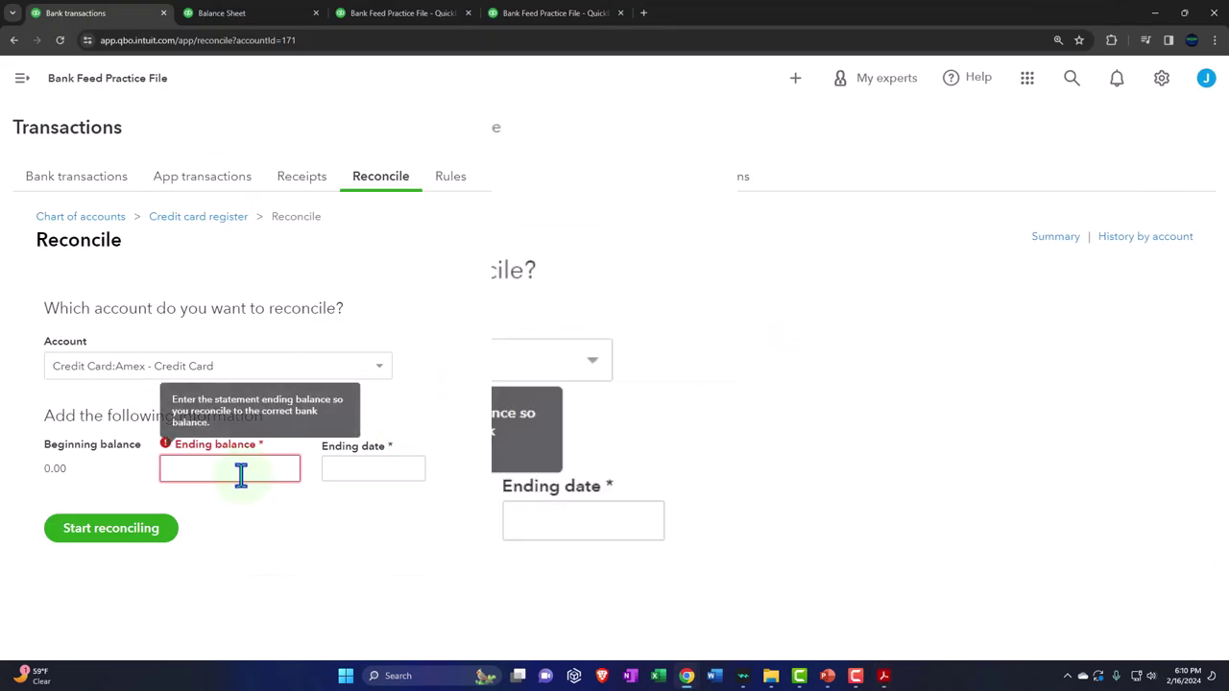
text(630)
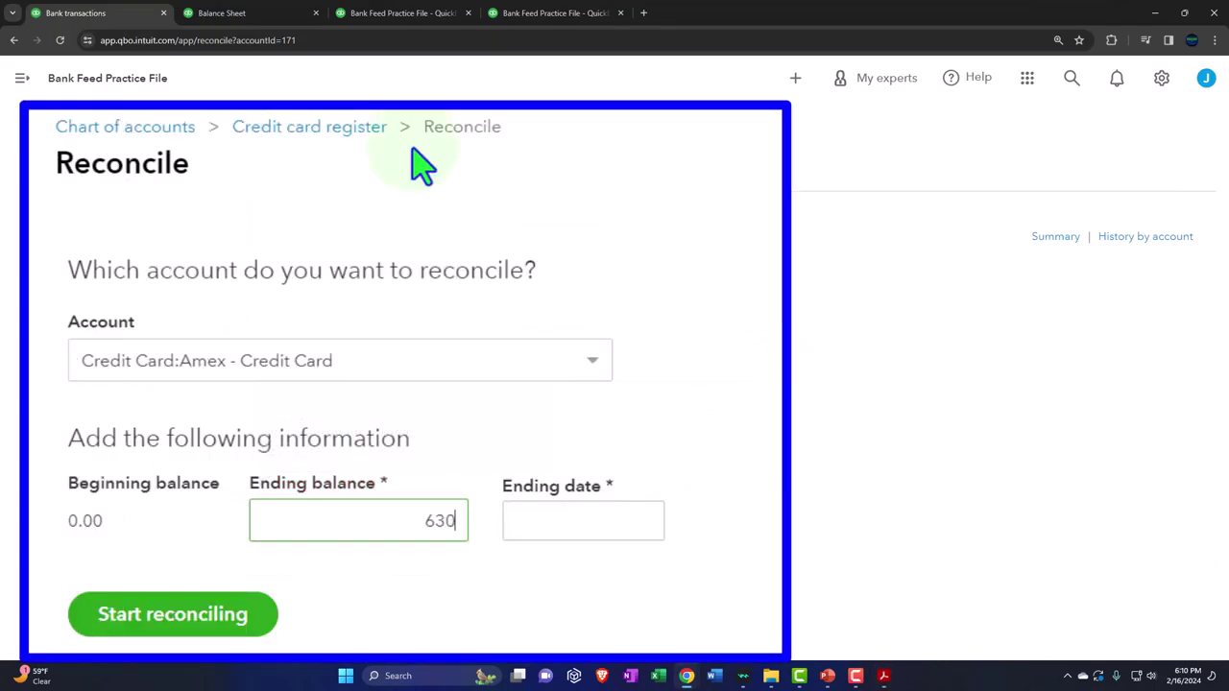
key(Tab)
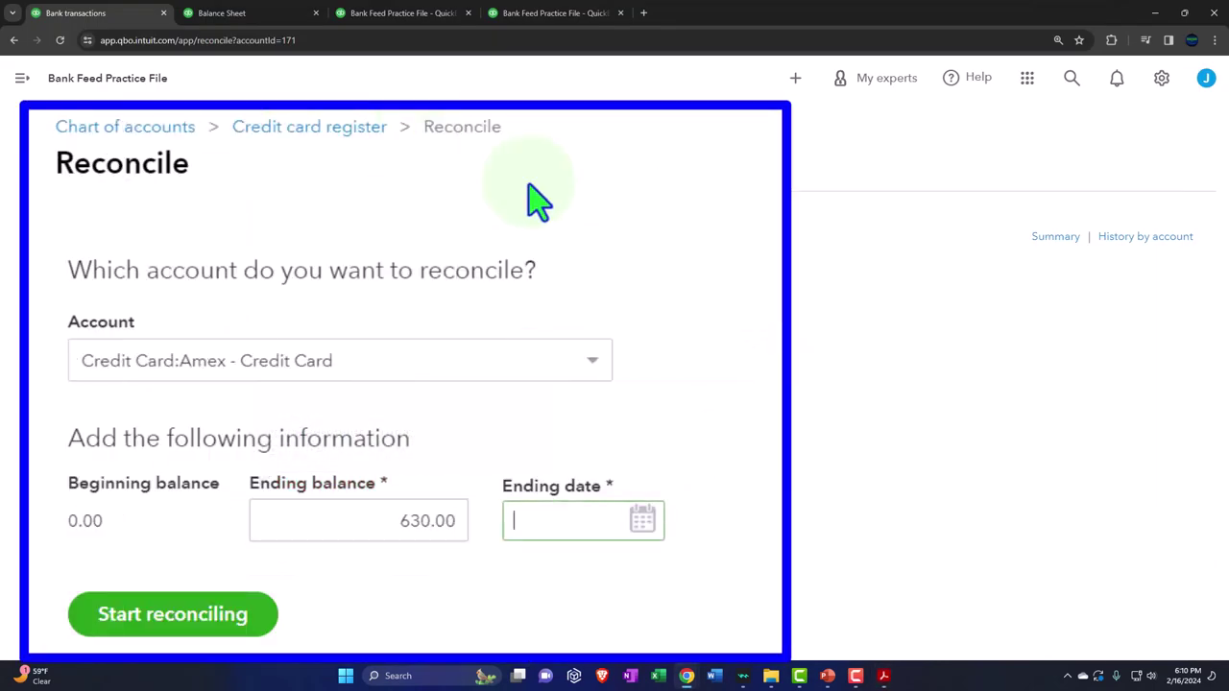
- Set the ending date to 01/31/2024 and start reconciling the Amex credit card
click(644, 526)
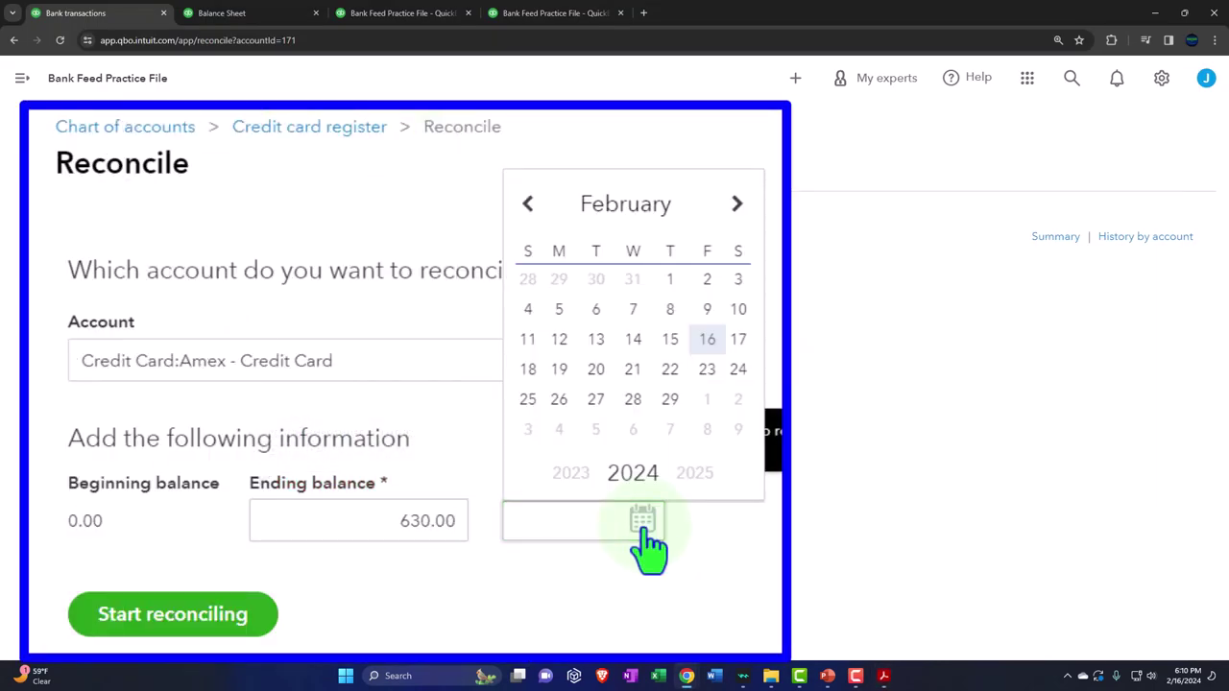
click(527, 203)
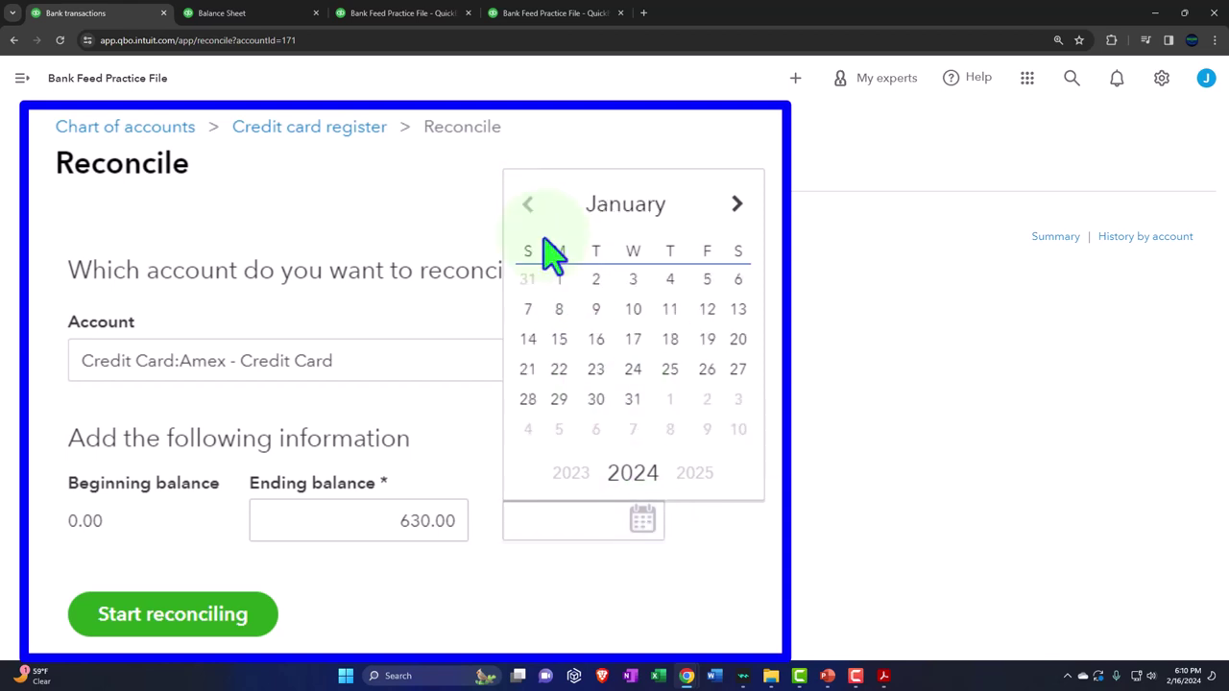
click(632, 400)
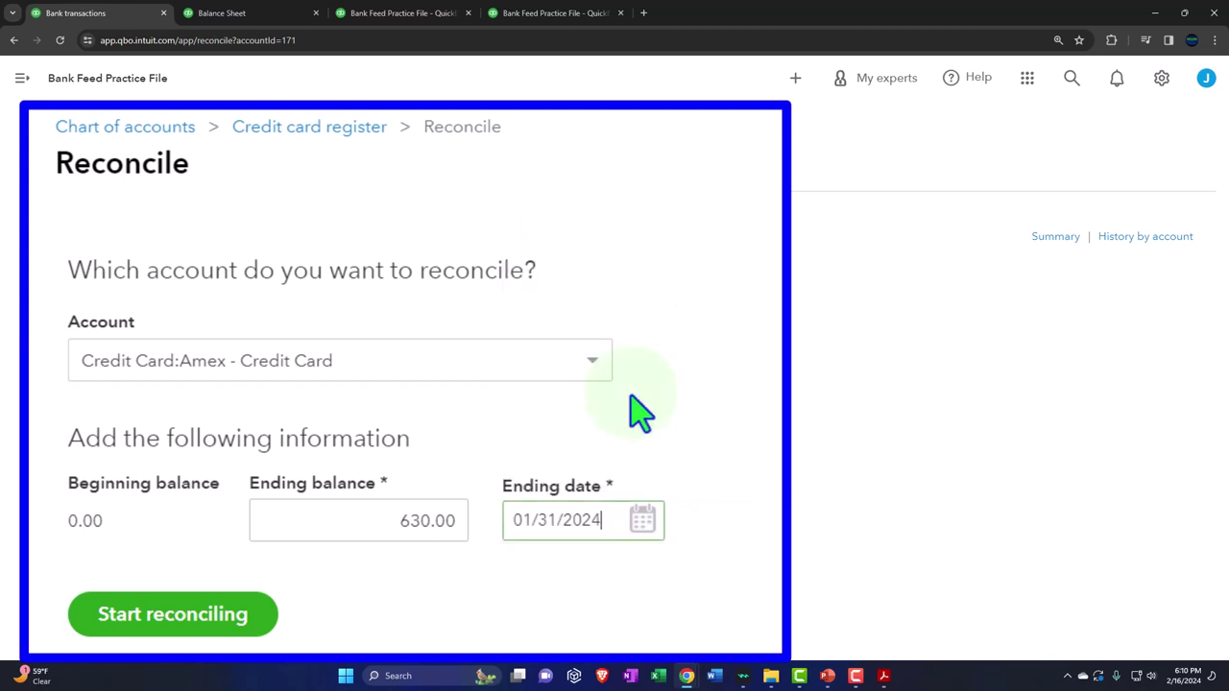
click(236, 620)
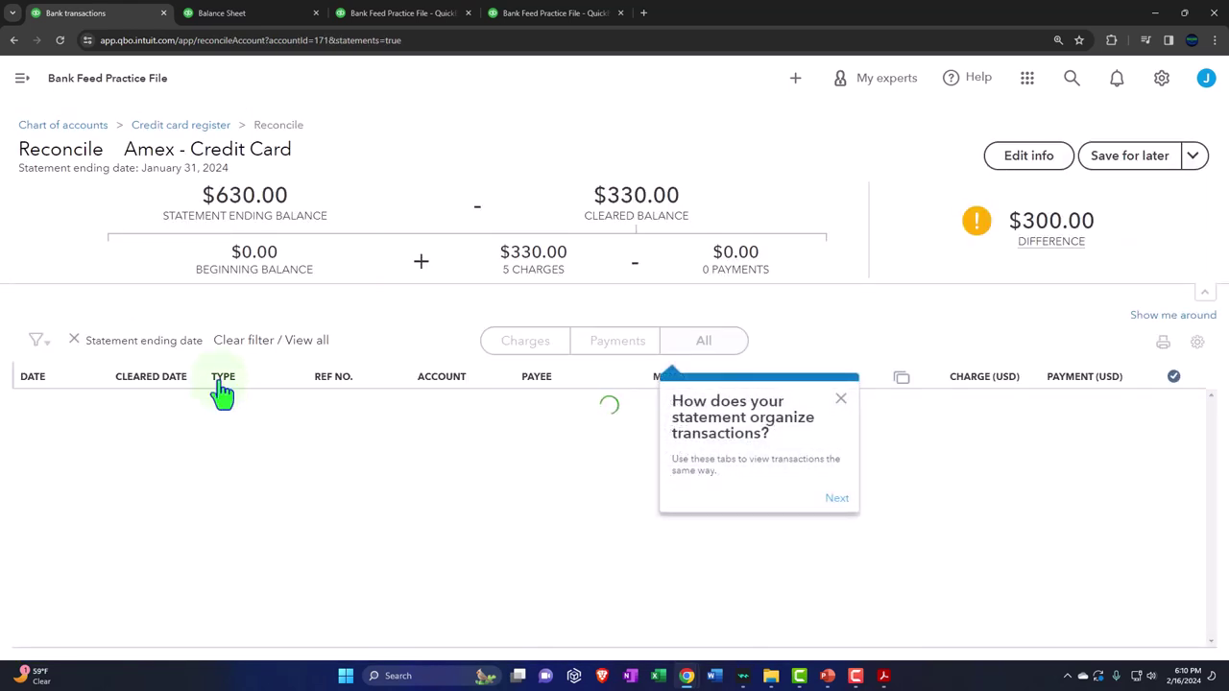
- Dismiss the guided tour tips on the Amex reconciliation page
click(684, 453)
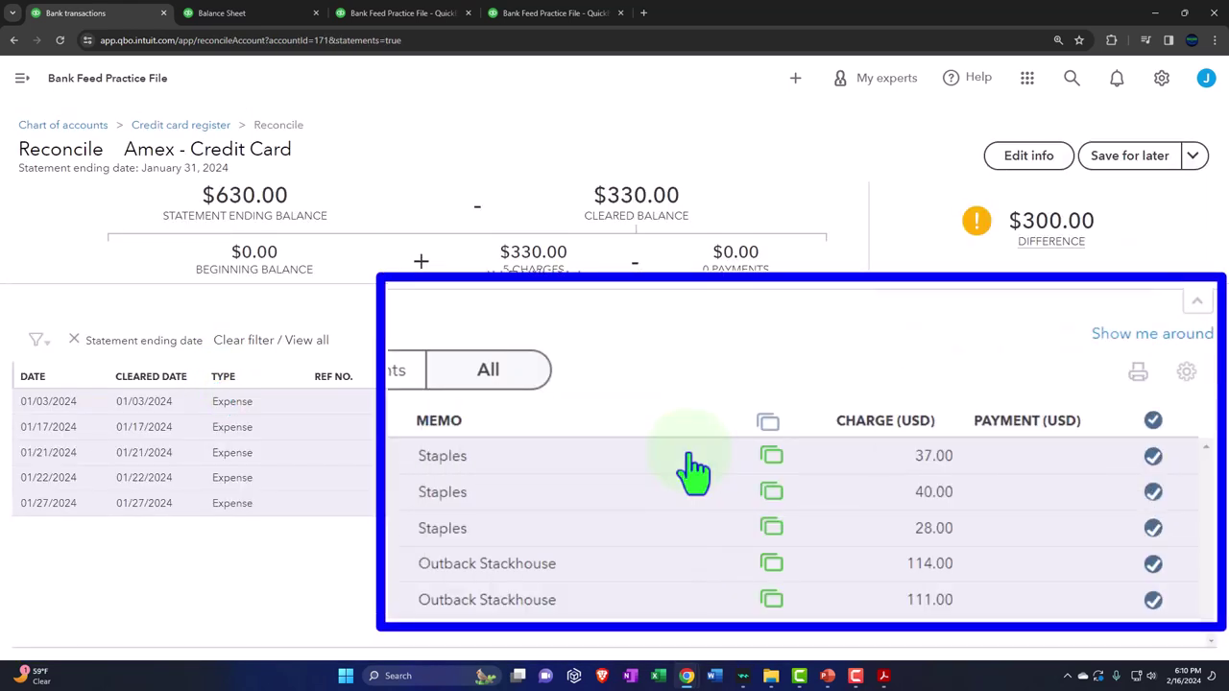
click(1135, 324)
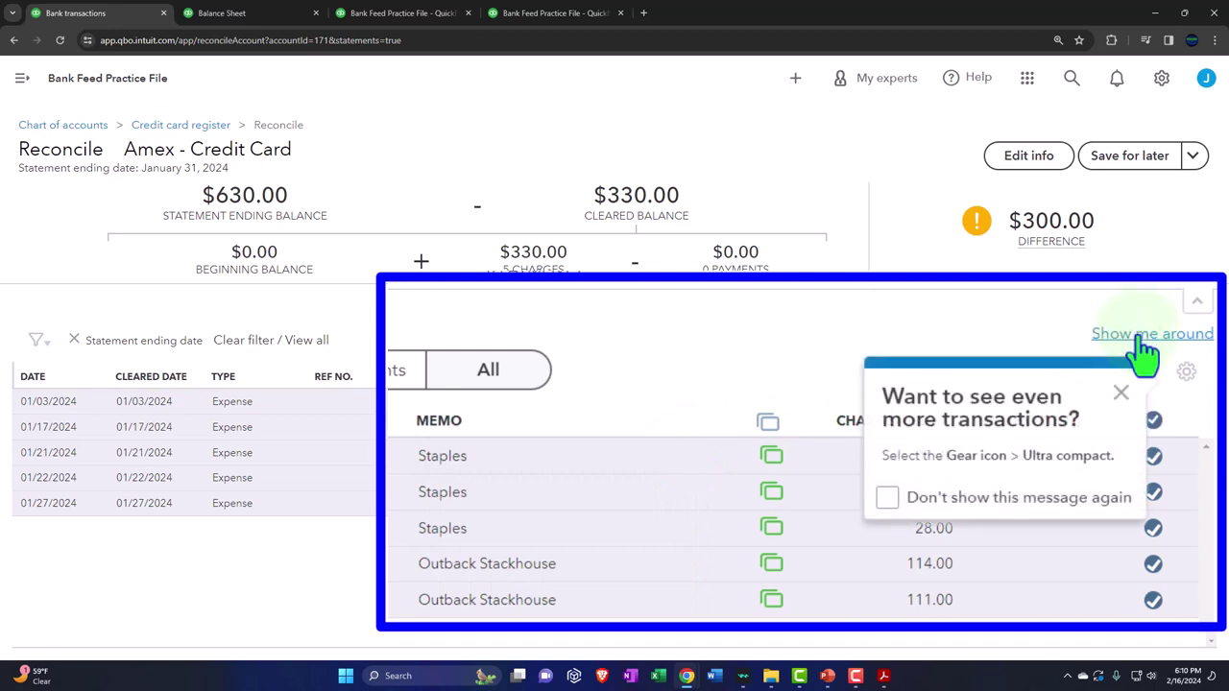
click(1120, 393)
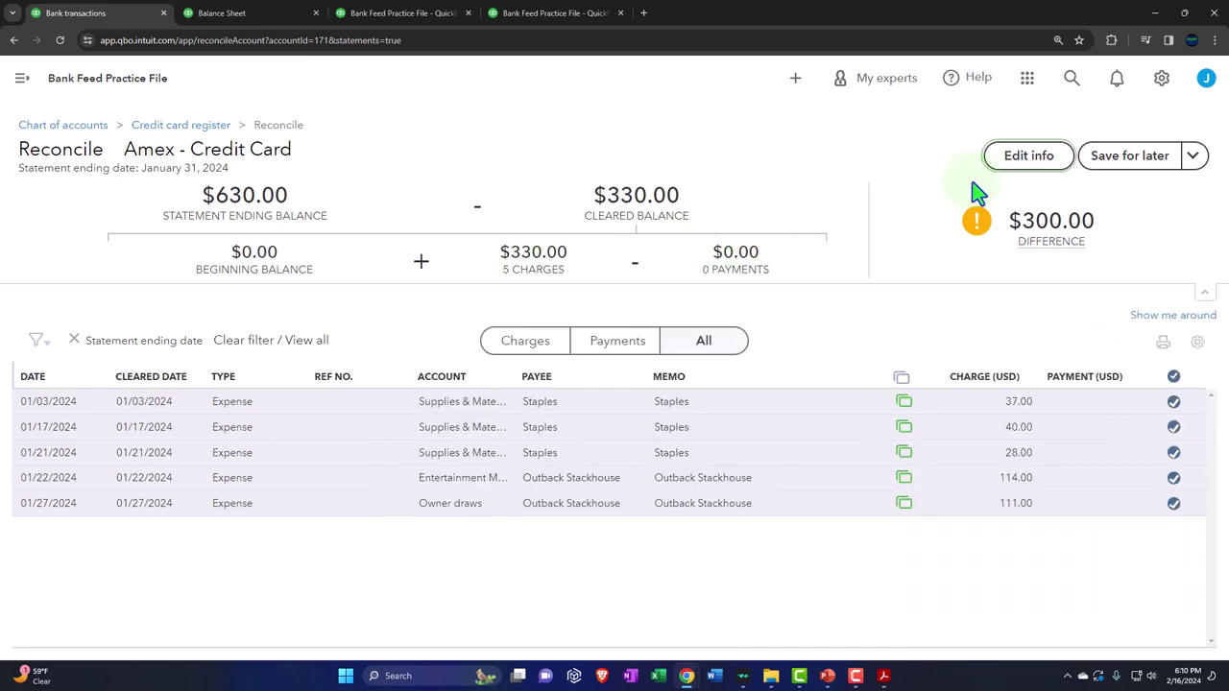
- Review the statement information entered for the reconciliation and compare its balances and charges with the summary on Credit Card Stmt Jan.pdf
click(1015, 177)
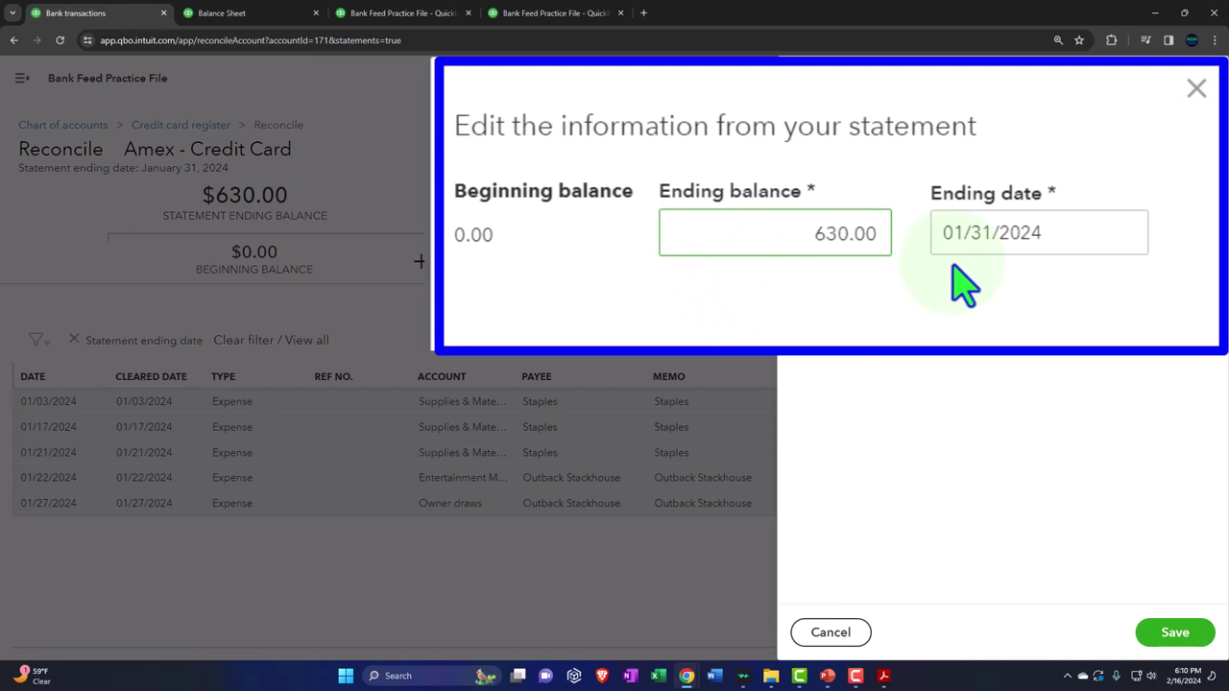
click(1202, 82)
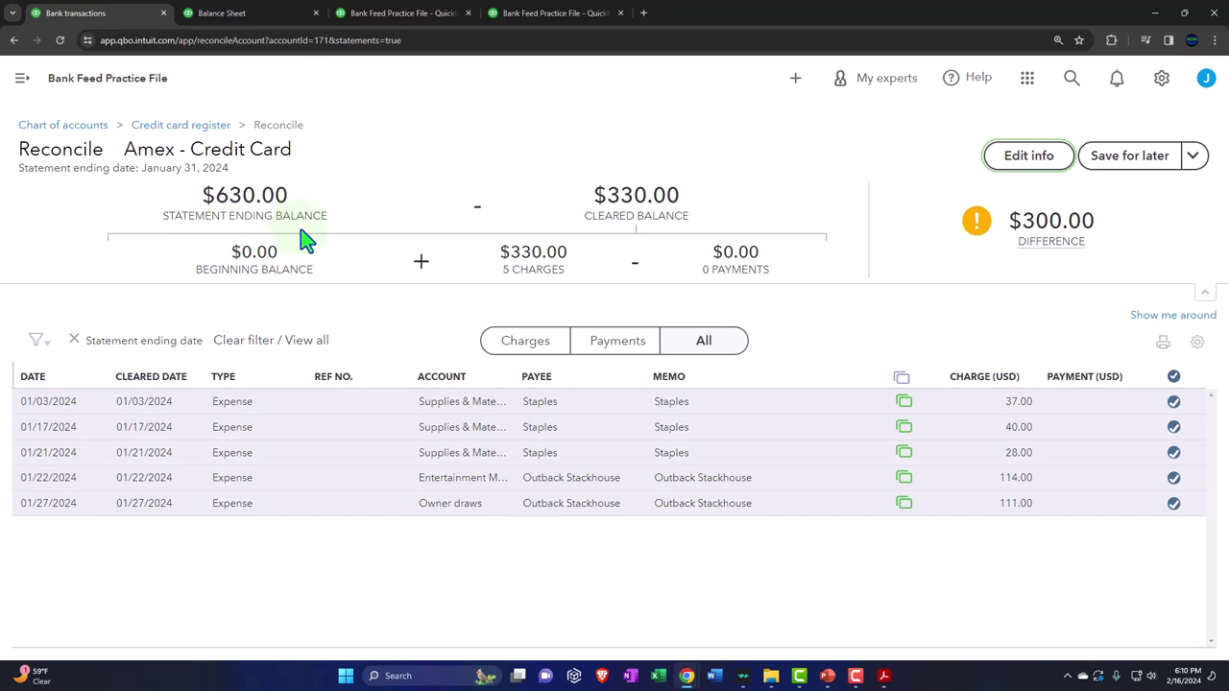
mouse_move(883, 674)
click(855, 625)
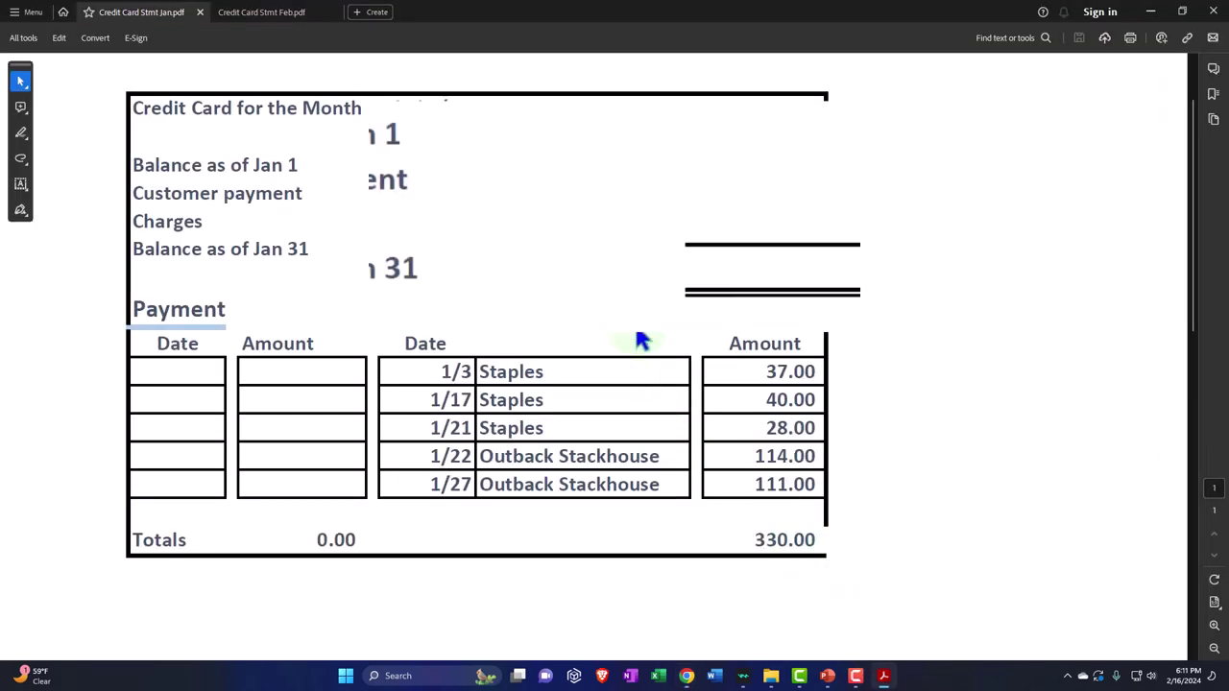
click(1182, 11)
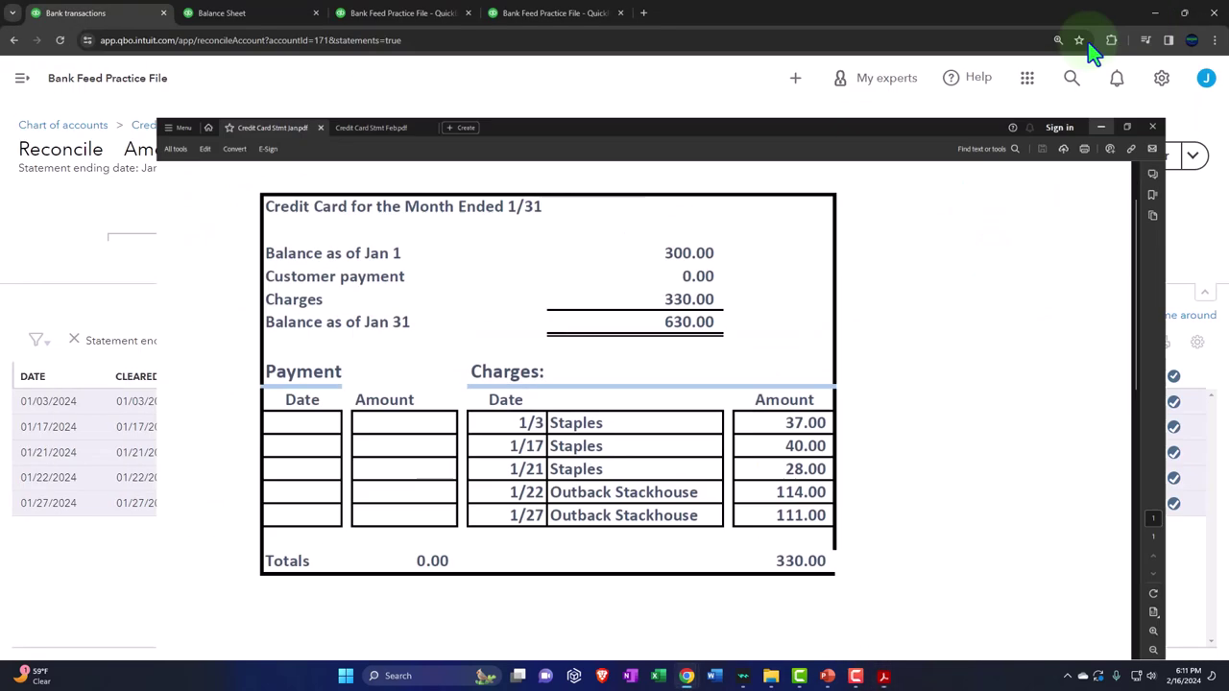
click(1100, 127)
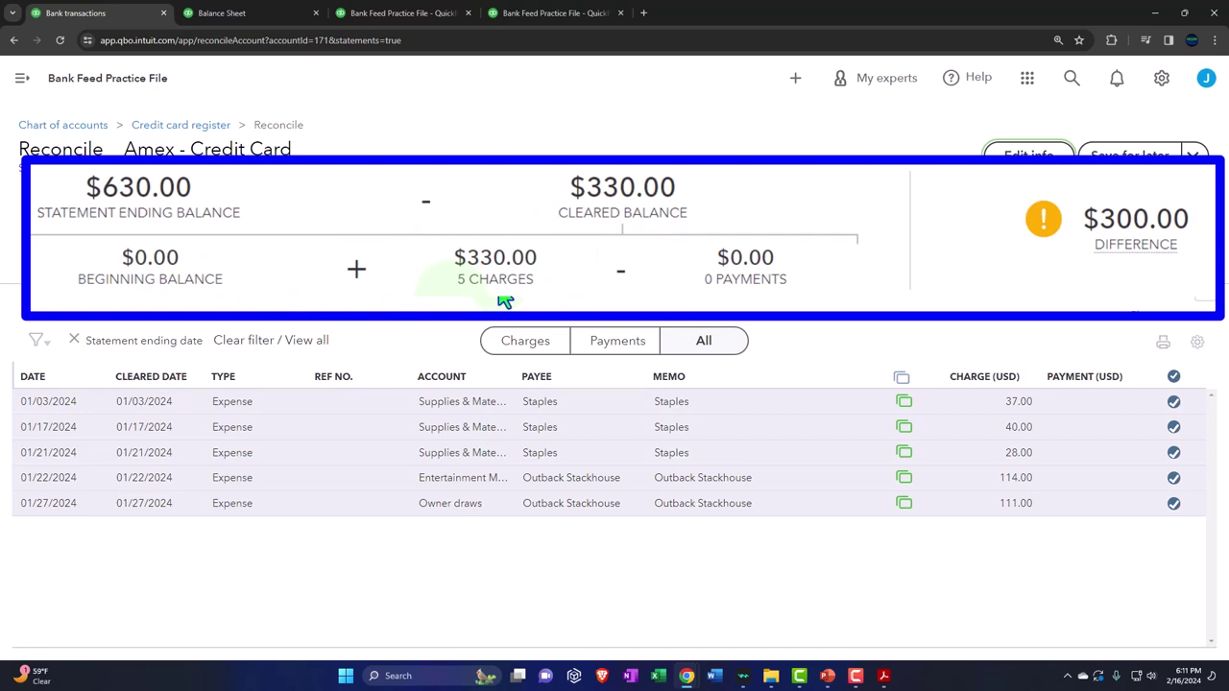
mouse_move(881, 675)
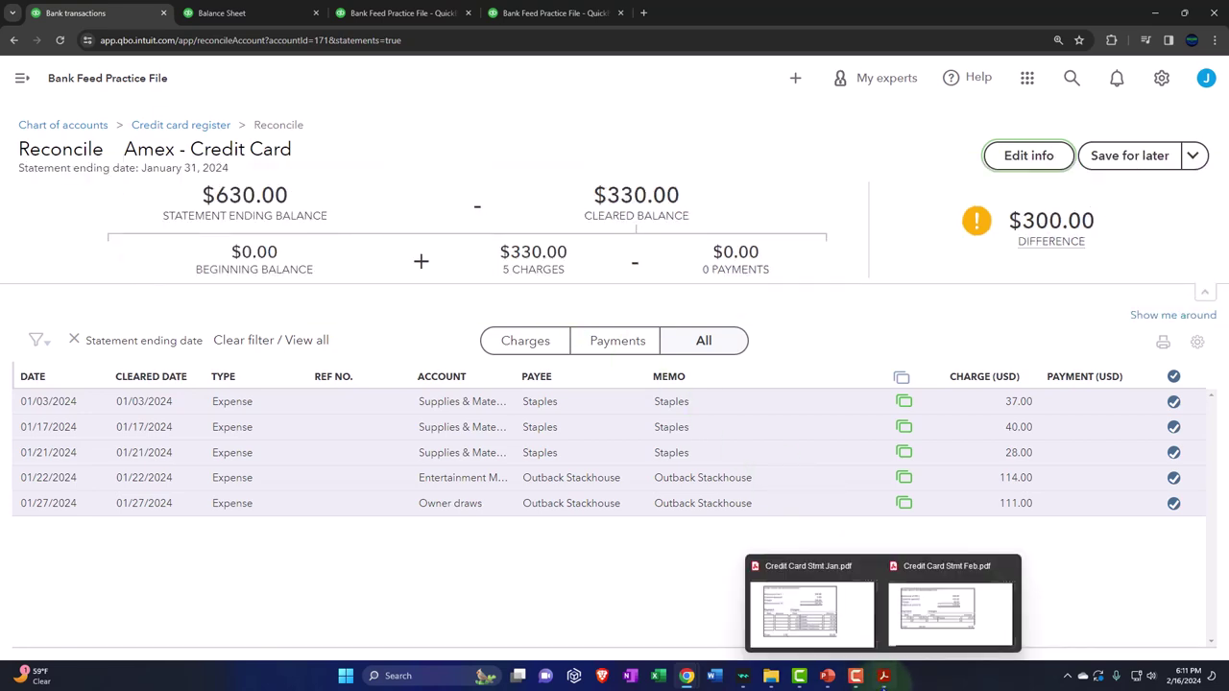
click(838, 606)
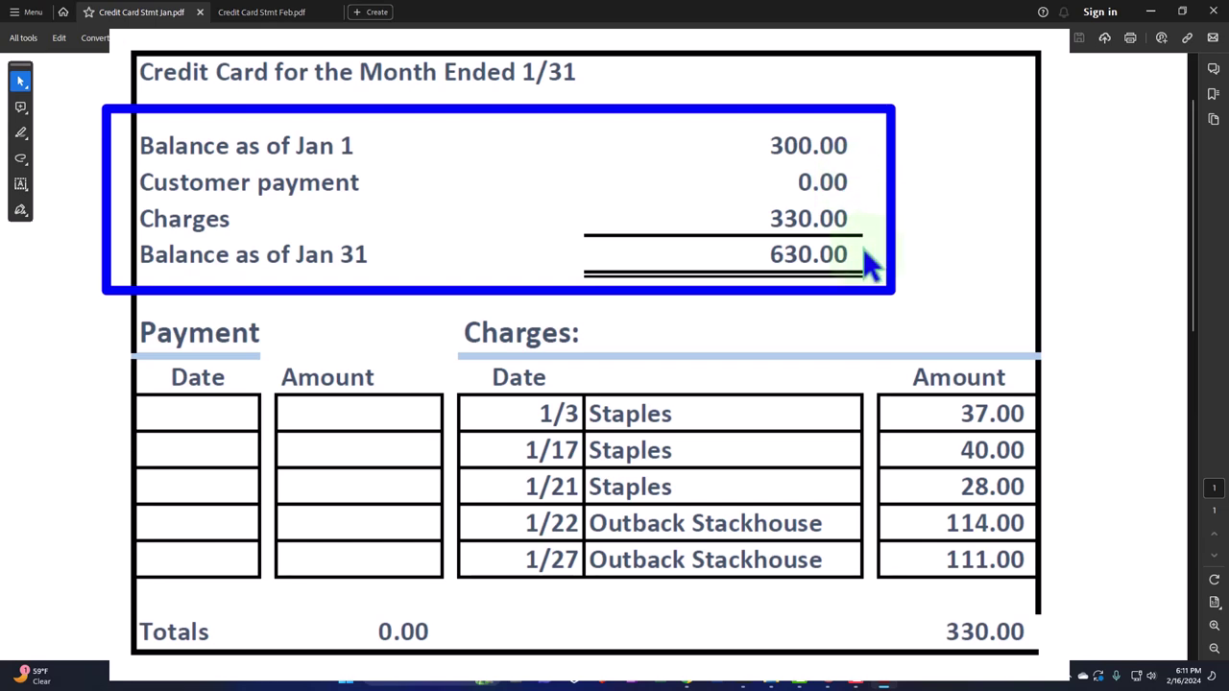
click(1151, 13)
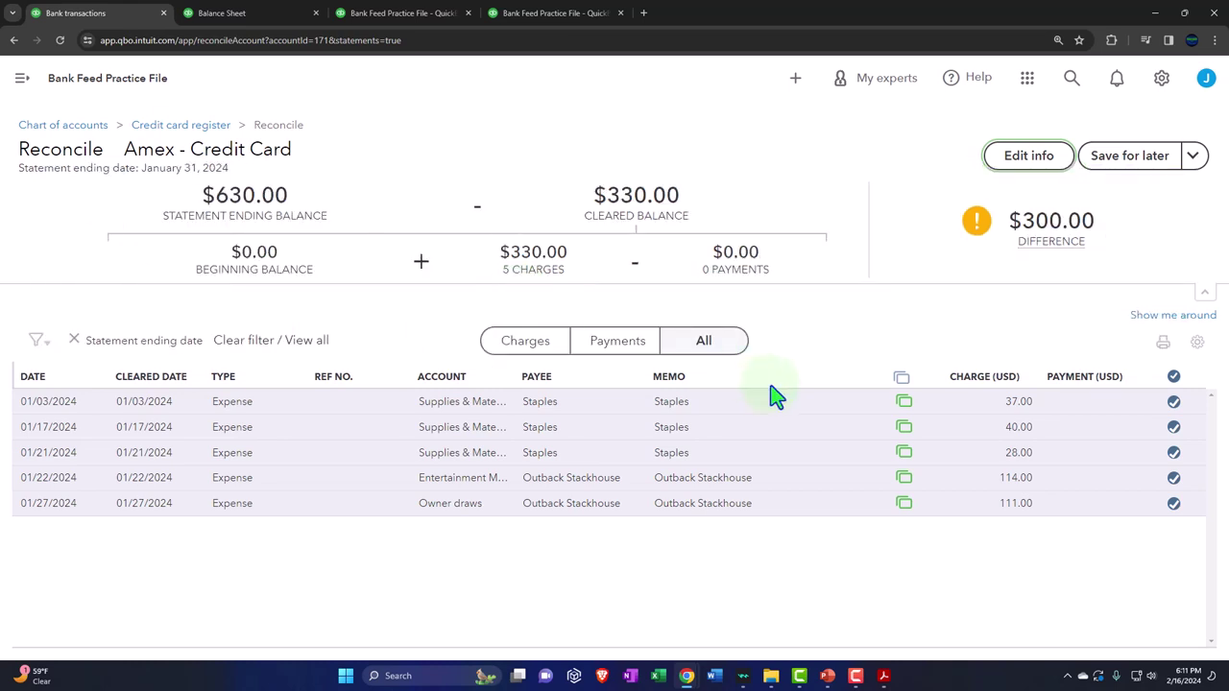
- Deselect all transactions in the reconciliation at once, and select all of them again
mouse_move(903, 406)
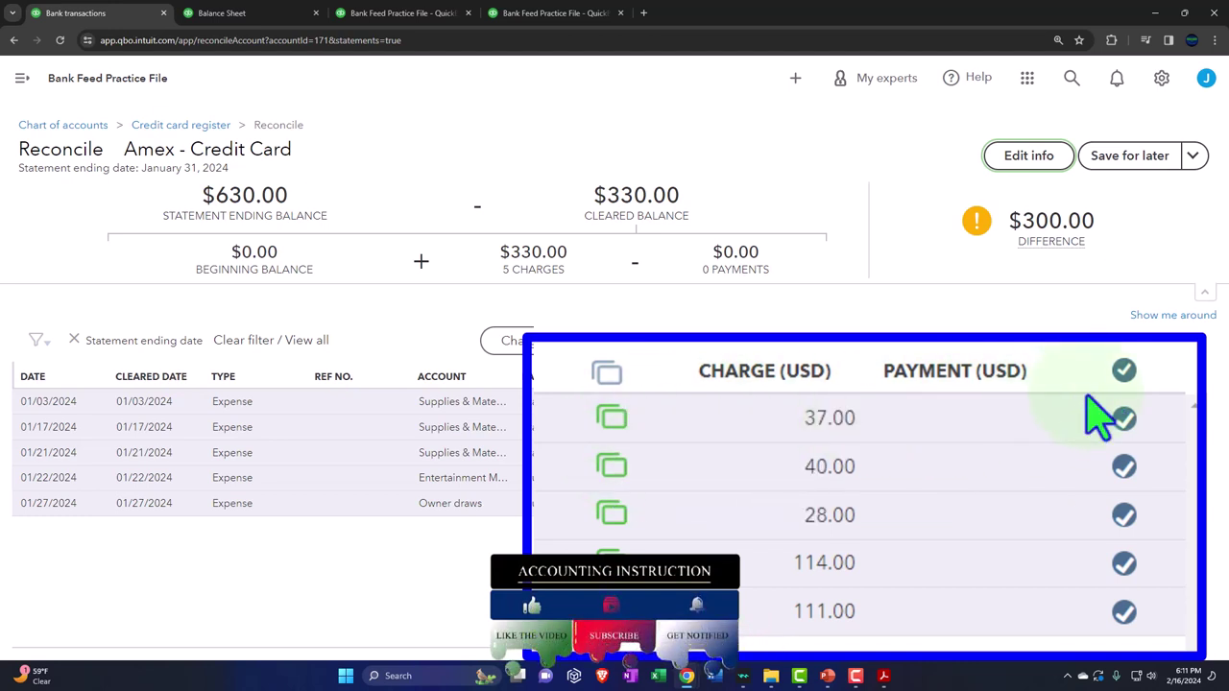
click(1125, 371)
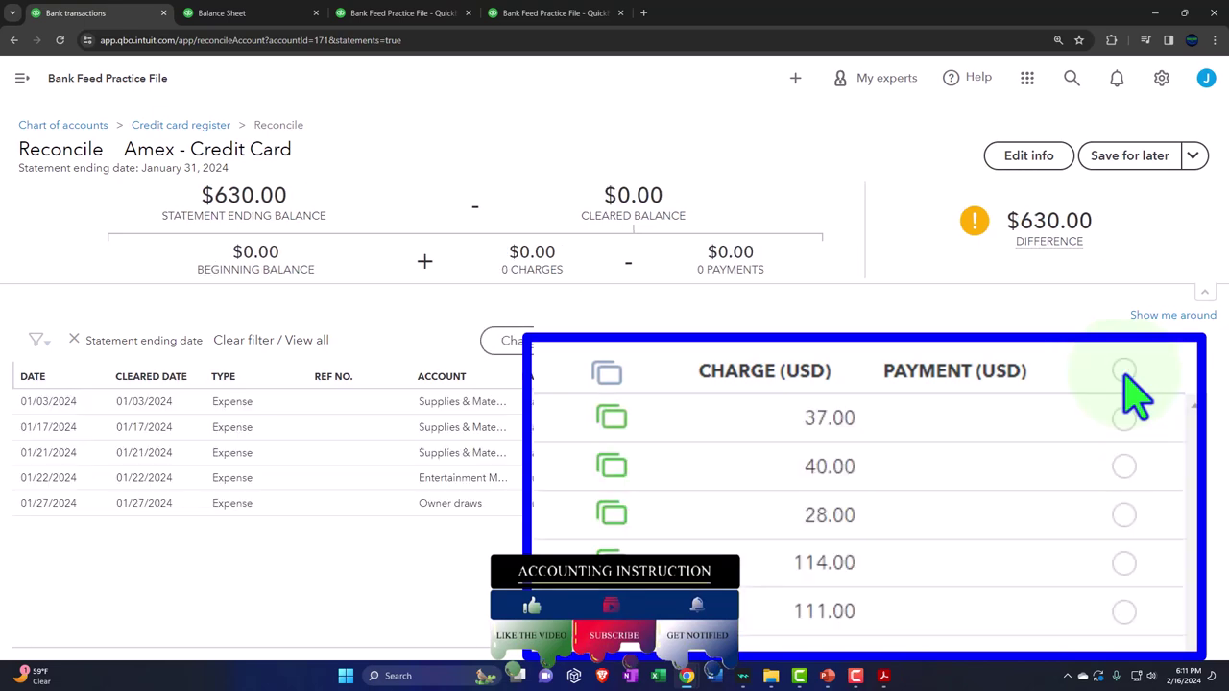
click(1175, 378)
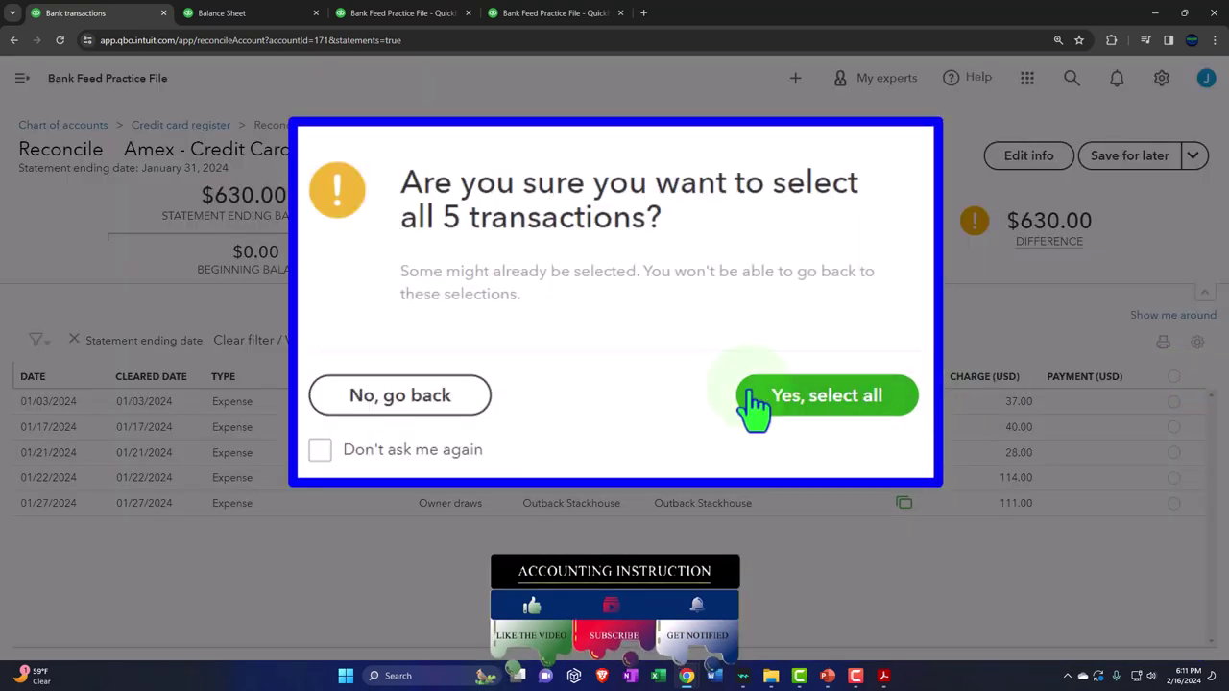
click(746, 431)
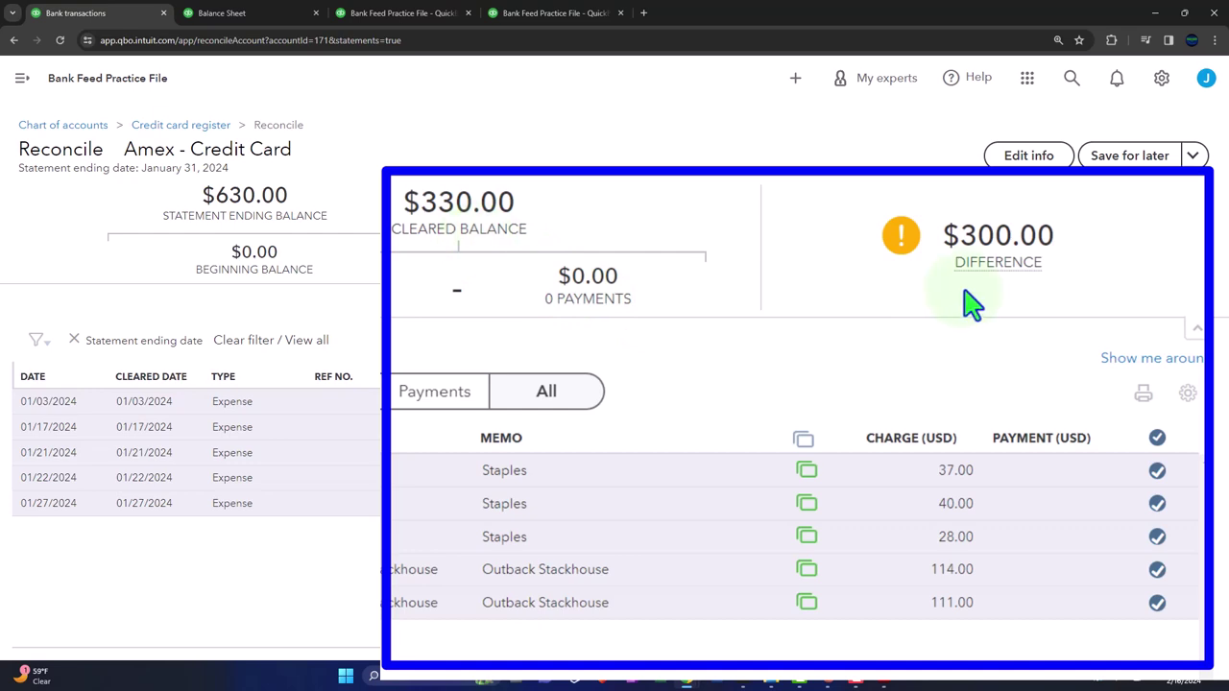
- Compare the individual charges listed on Credit Card Stmt Jan.pdf with the selected charges in the reconciliation
mouse_move(883, 676)
click(805, 605)
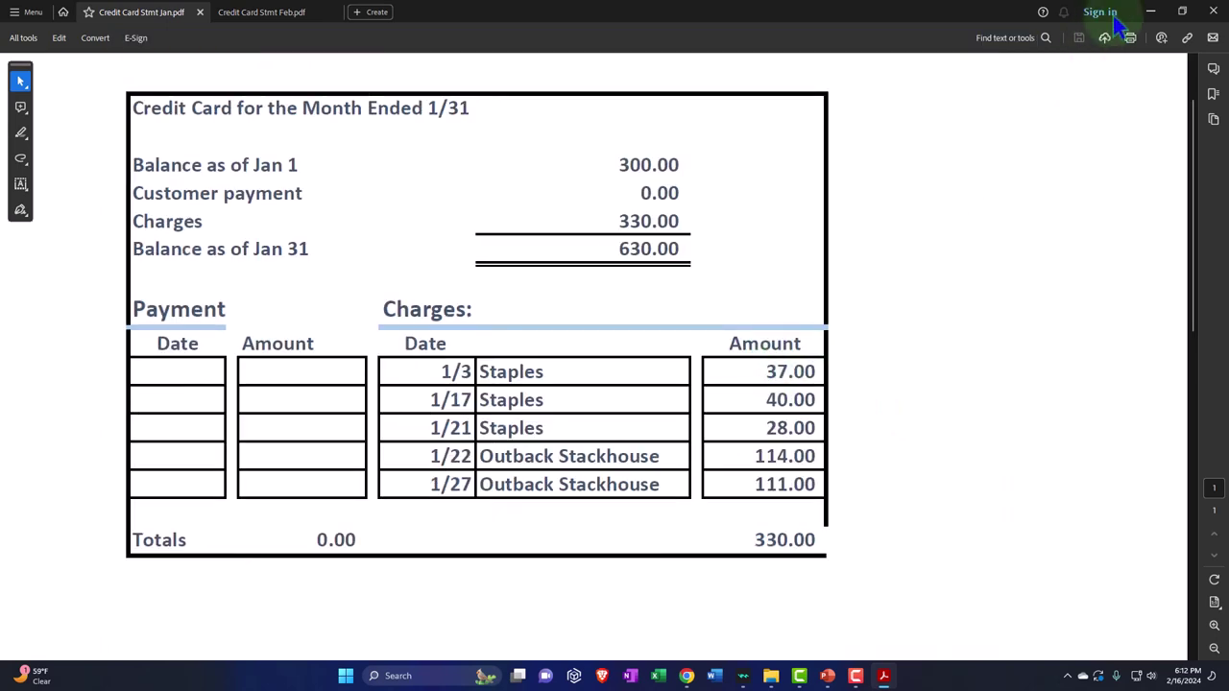
click(1152, 12)
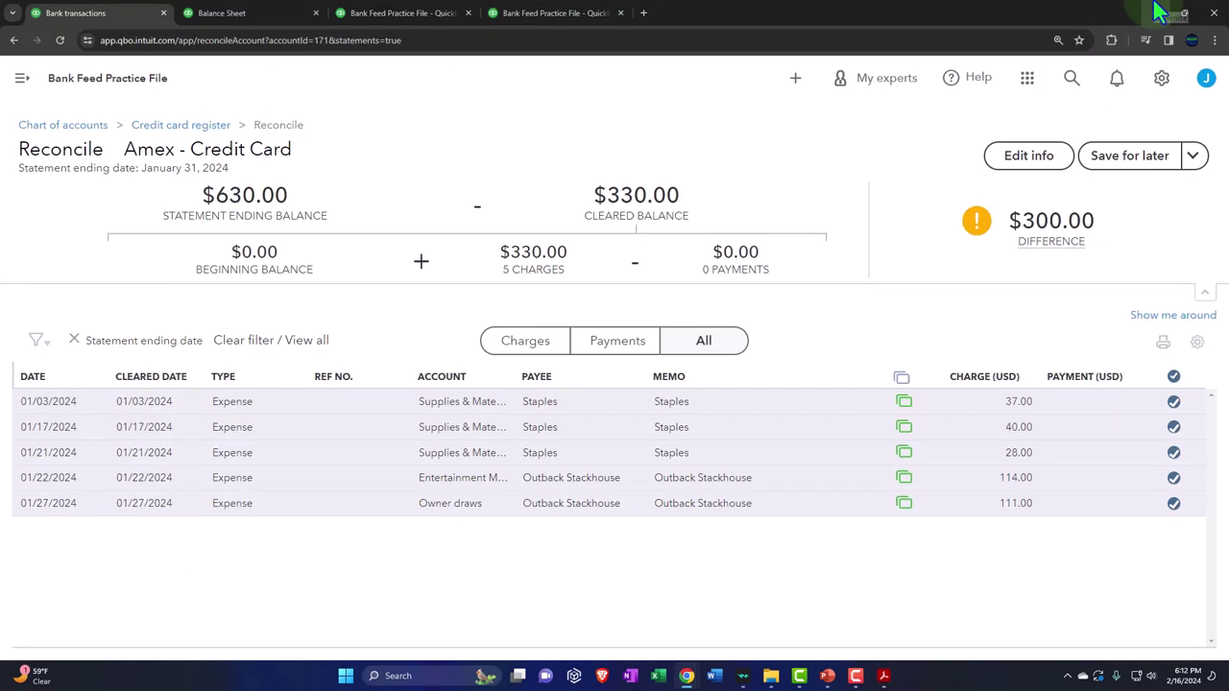
mouse_move(884, 676)
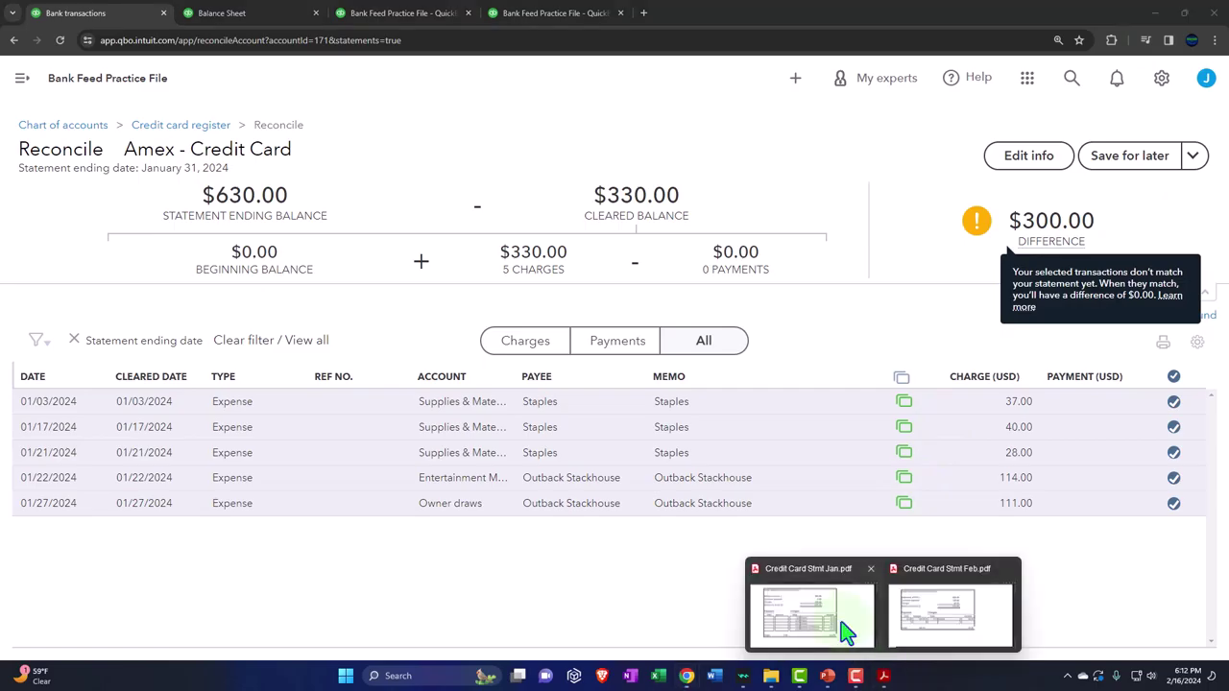
click(845, 624)
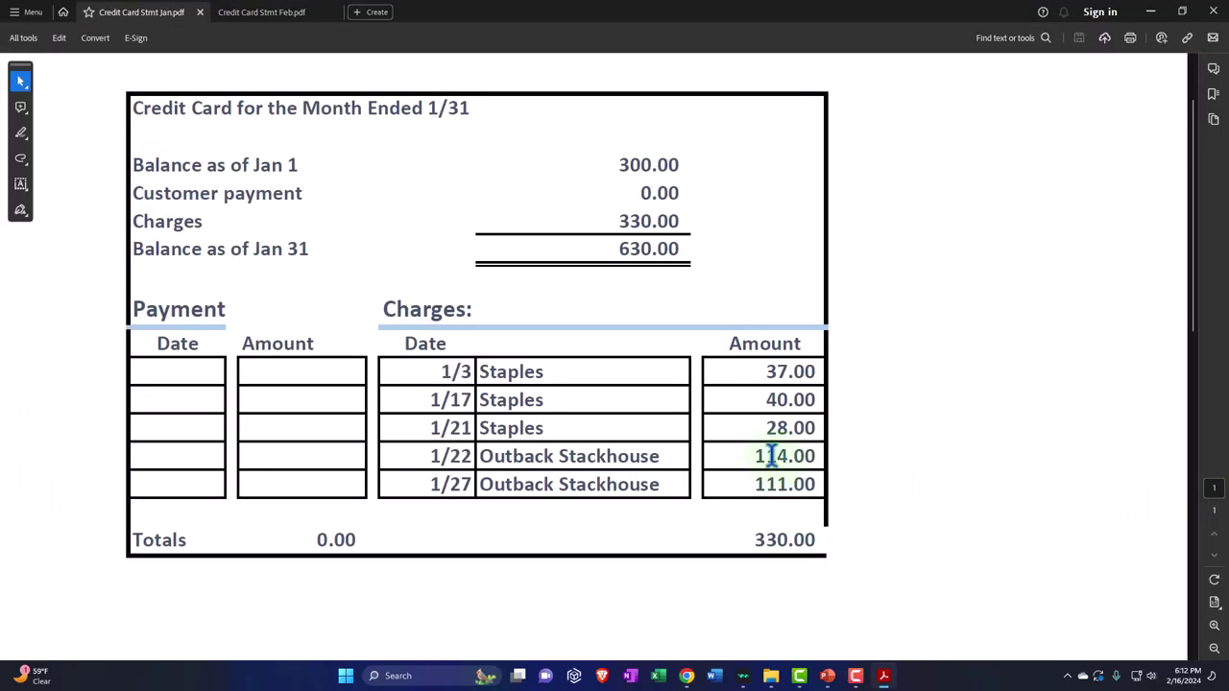
click(1153, 11)
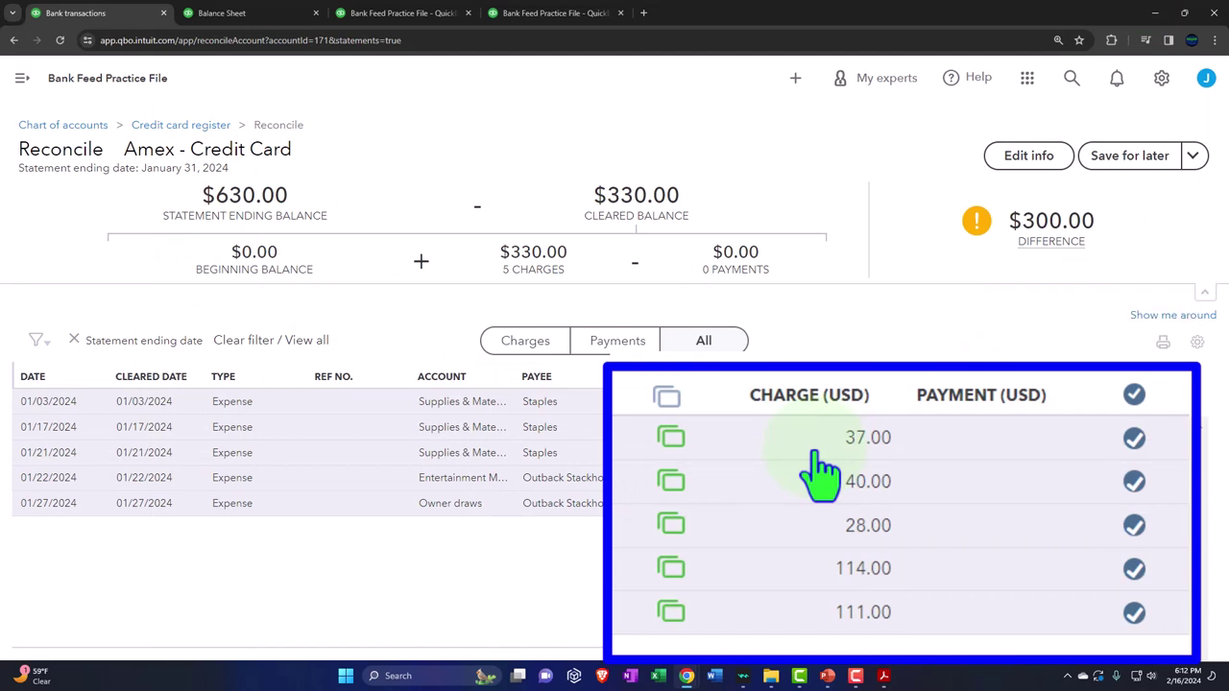
mouse_move(884, 675)
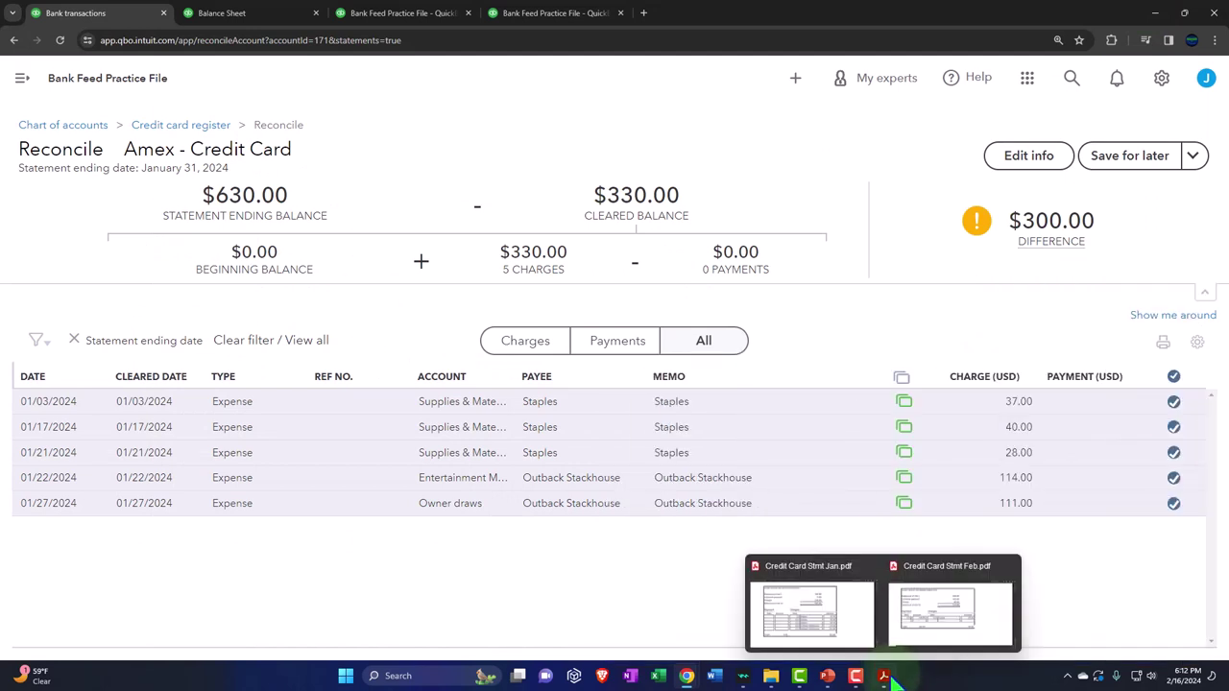
click(850, 624)
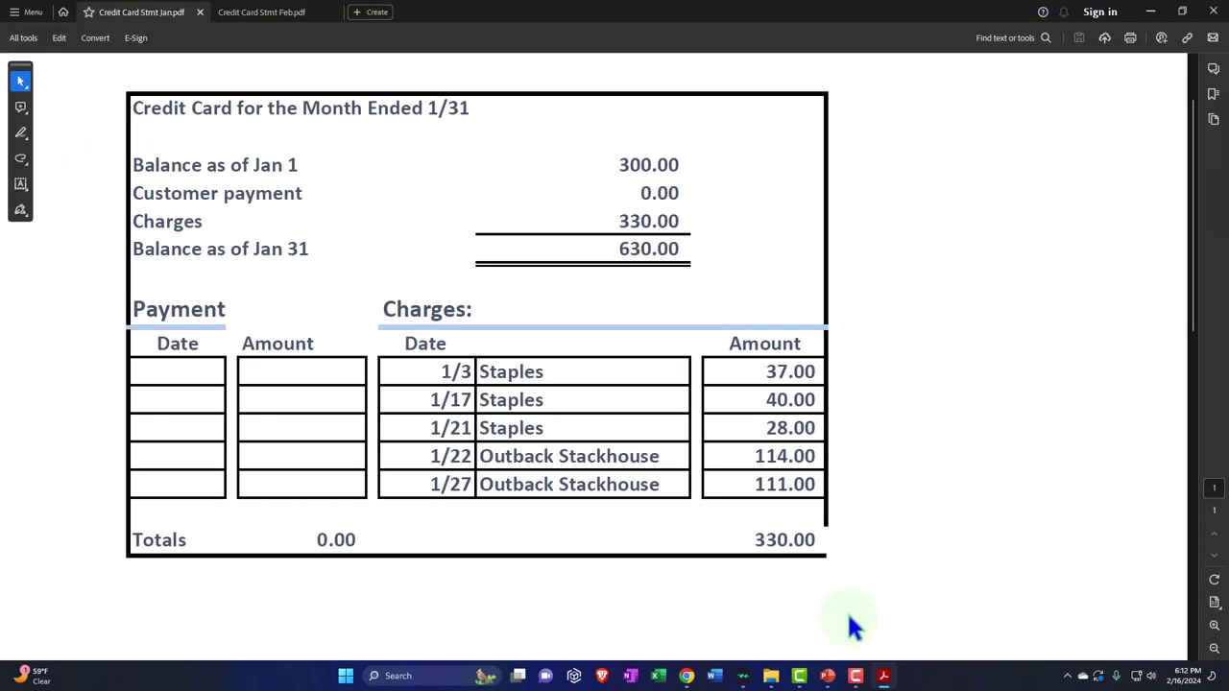
click(1152, 12)
- Deselect all transactions in the reconciliation and look up the 1/3 Staples charge on Credit Card Stmt Jan.pdf
click(1161, 342)
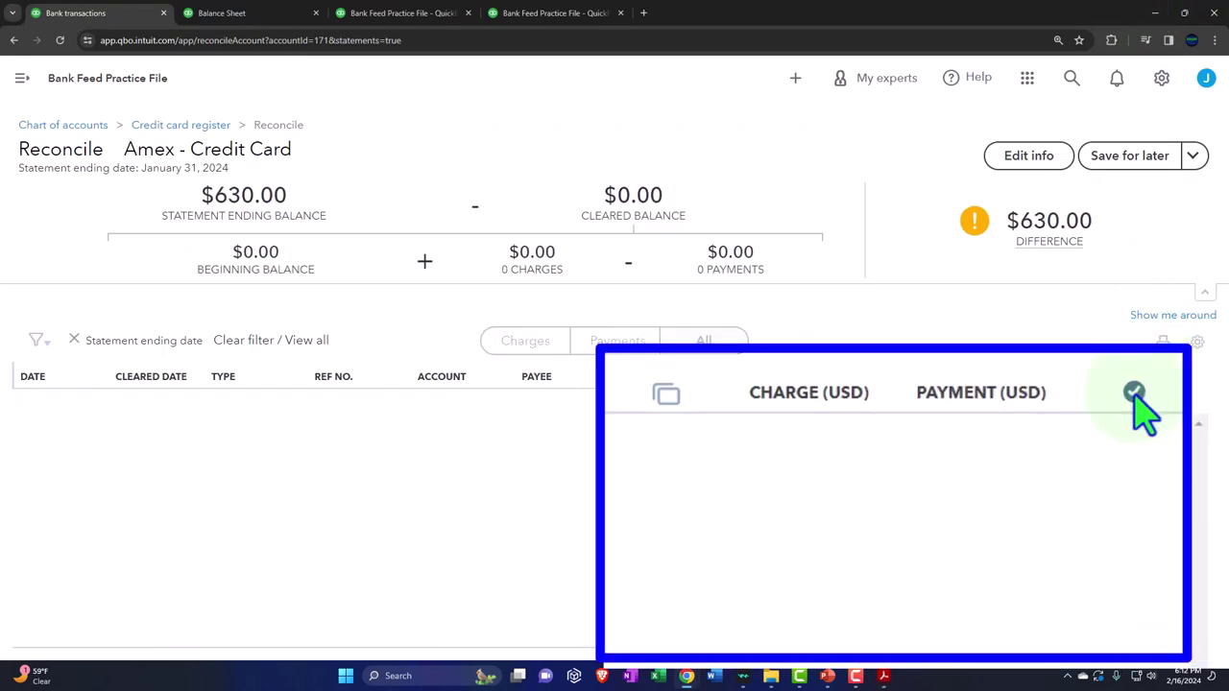
mouse_move(884, 675)
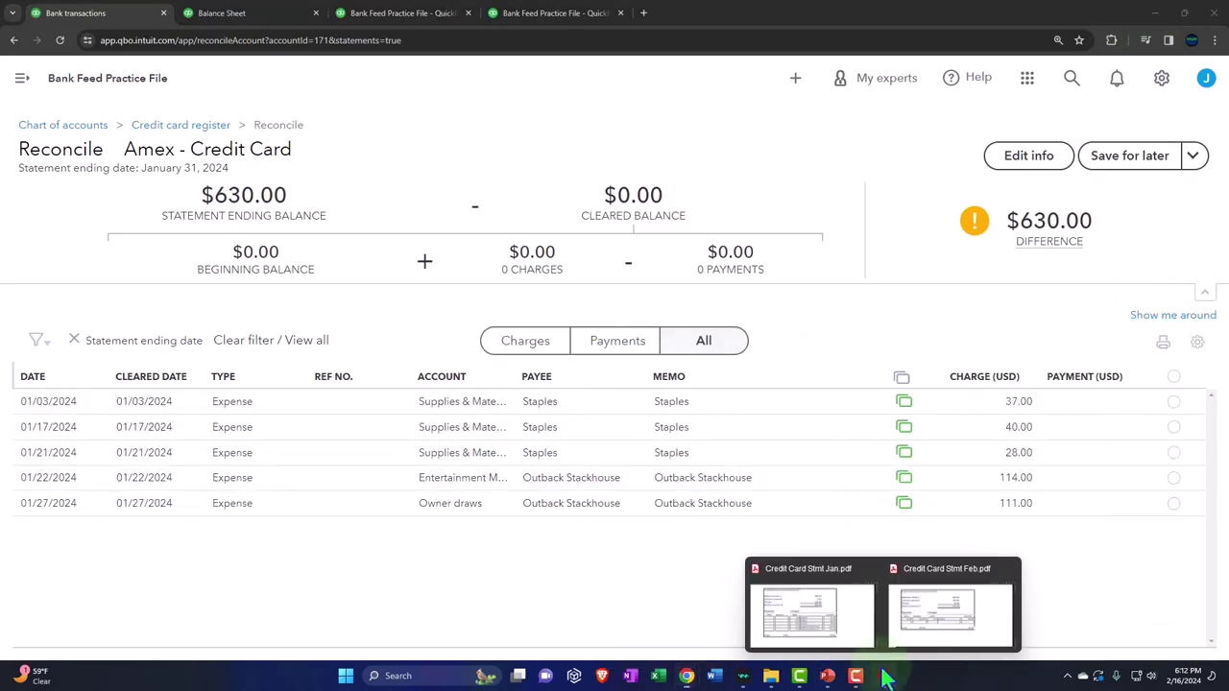
click(824, 603)
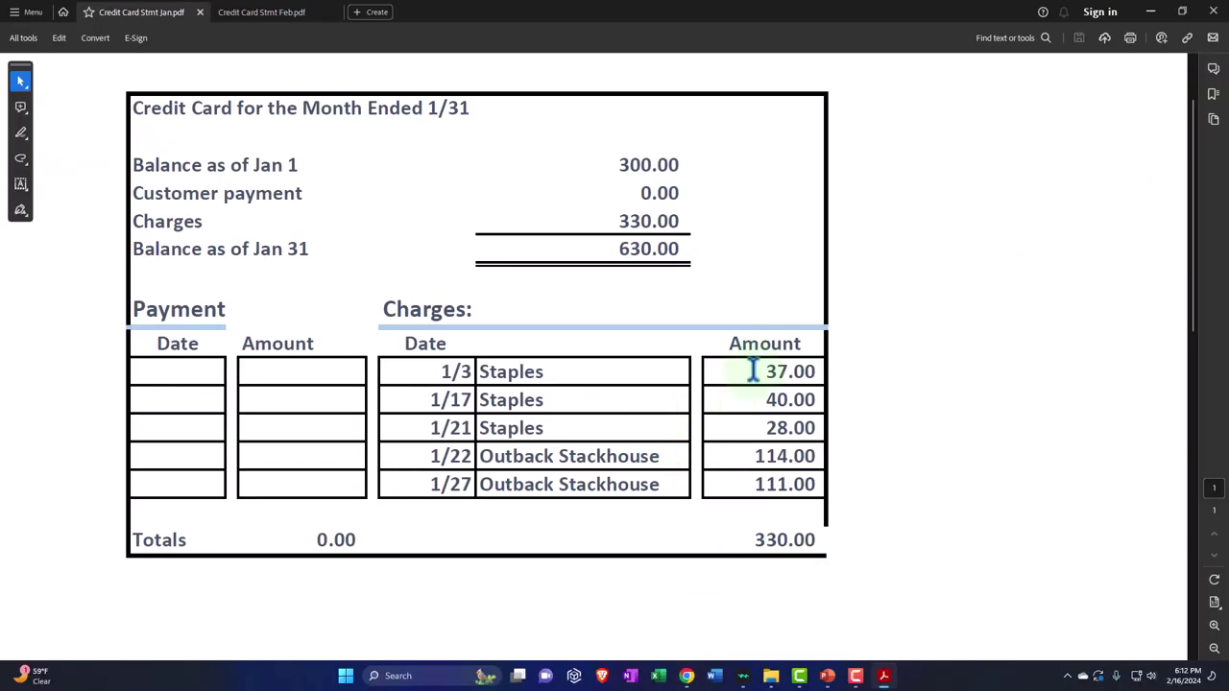
drag(754, 370, 829, 369)
click(1151, 12)
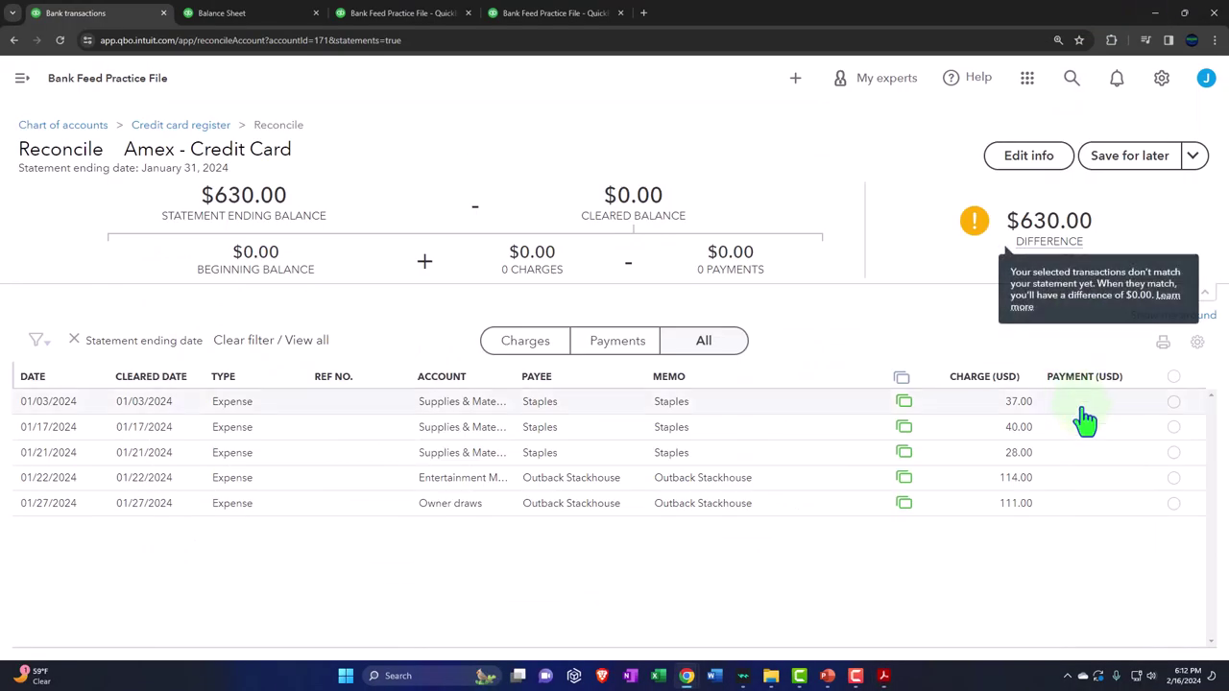
- Mark the 01/03/2024 Staples charge as cleared in the reconciliation and highlight its 37.00 amount on Credit Card Stmt Jan.pdf
click(1174, 402)
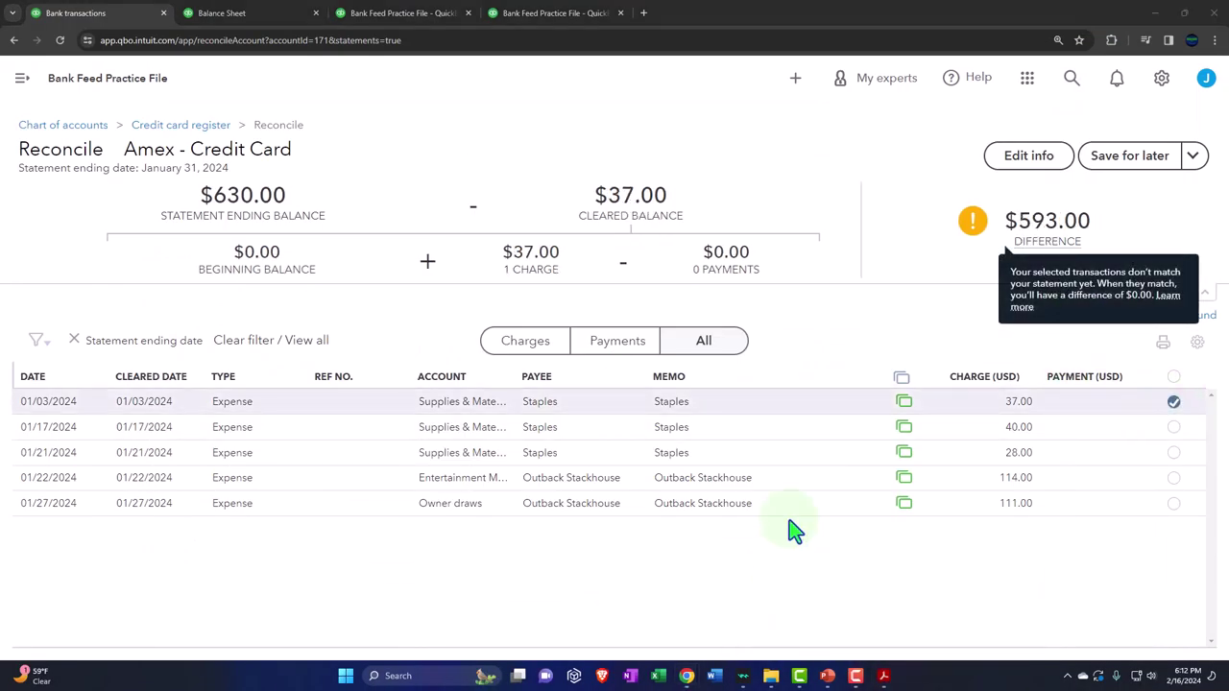
key(alt+Tab)
right_click(923, 411)
key(Escape)
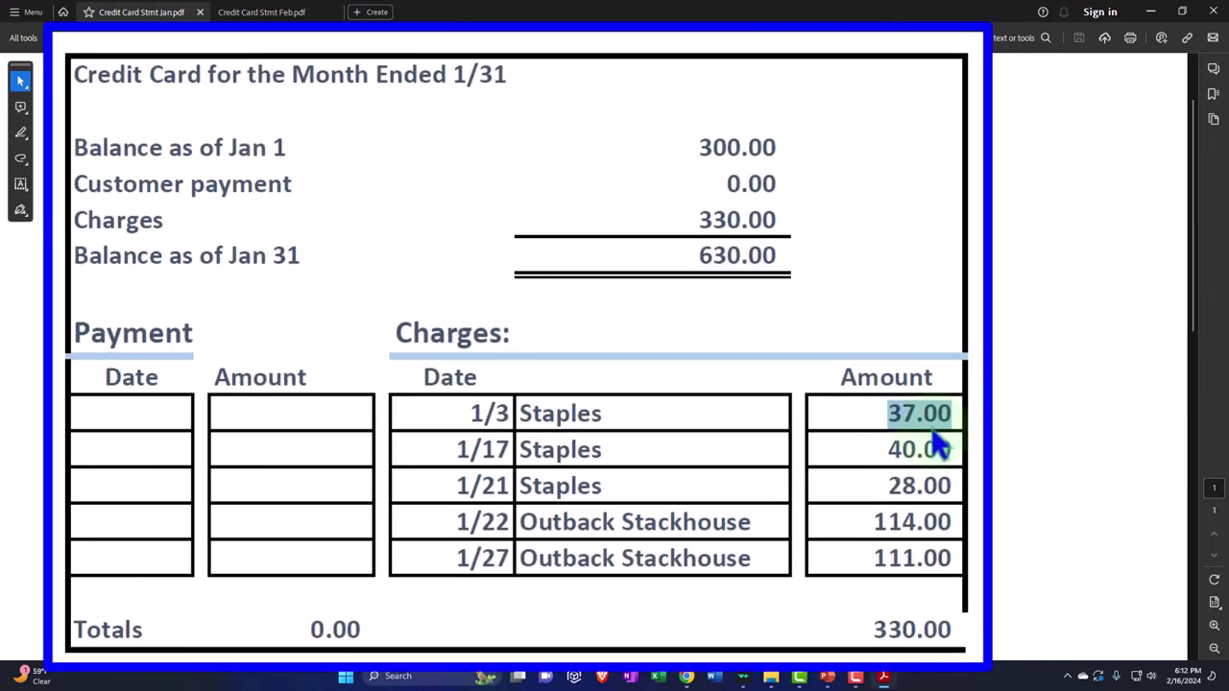
key(alt+Tab)
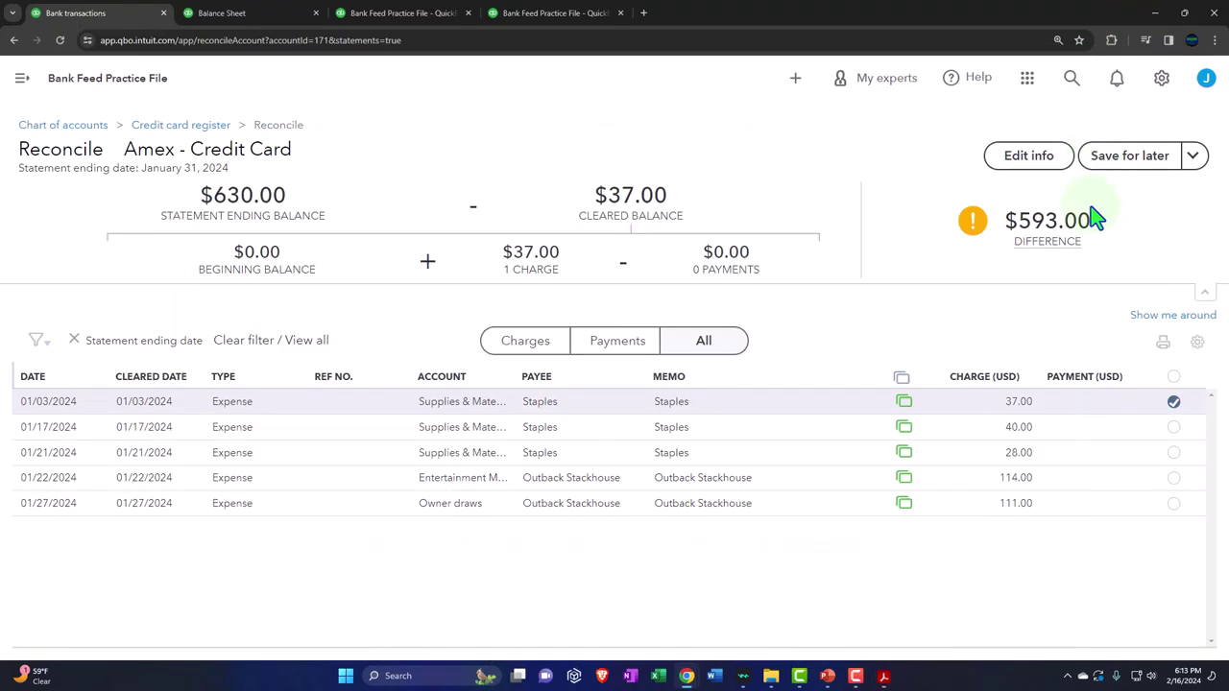
- Mark the 01/17/2024 Staples charge as cleared and highlight its 40.00 amount on Credit Card Stmt Jan.pdf
click(1174, 427)
mouse_move(883, 676)
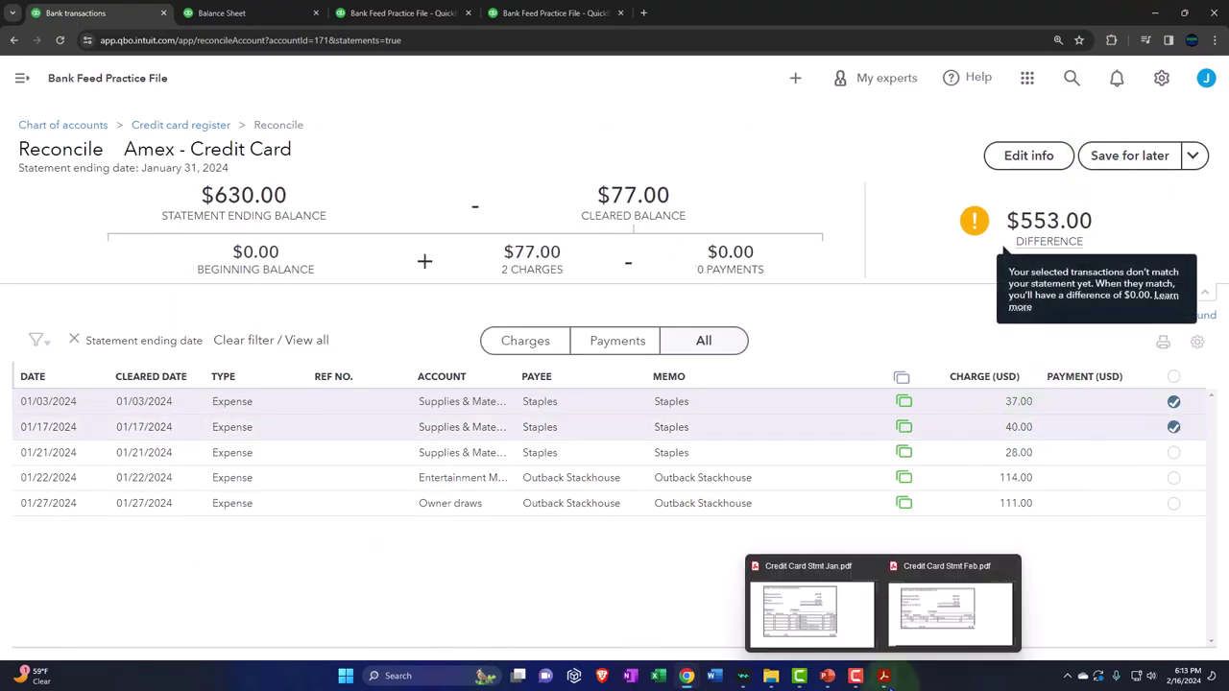
click(788, 600)
drag(768, 400, 824, 401)
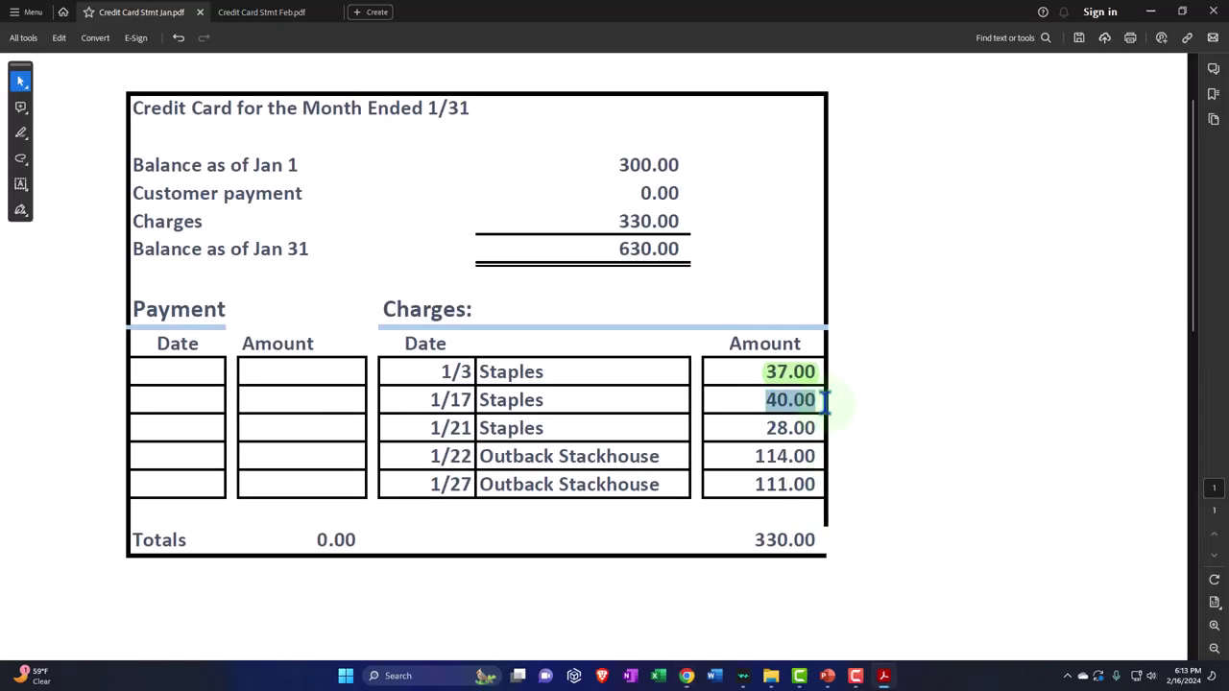
click(867, 375)
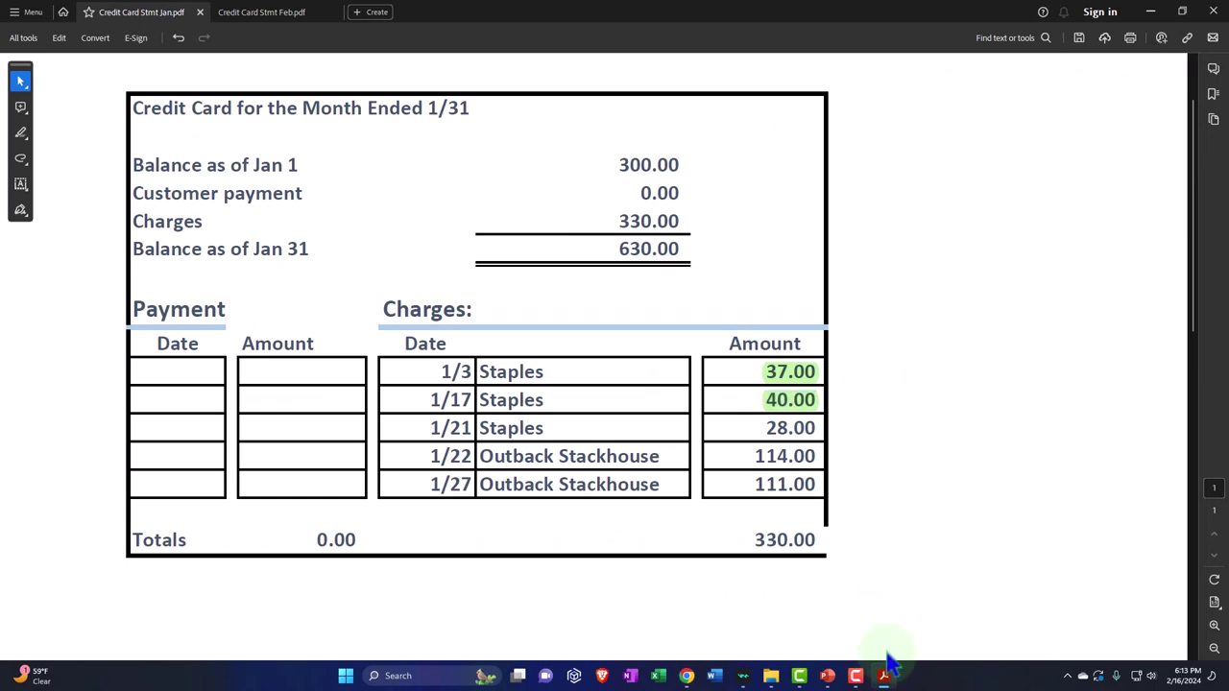
click(1151, 13)
- Mark the 01/21/2024 Staples charge as cleared and highlight its 28.00 amount on Credit Card Stmt Jan.pdf
click(1171, 452)
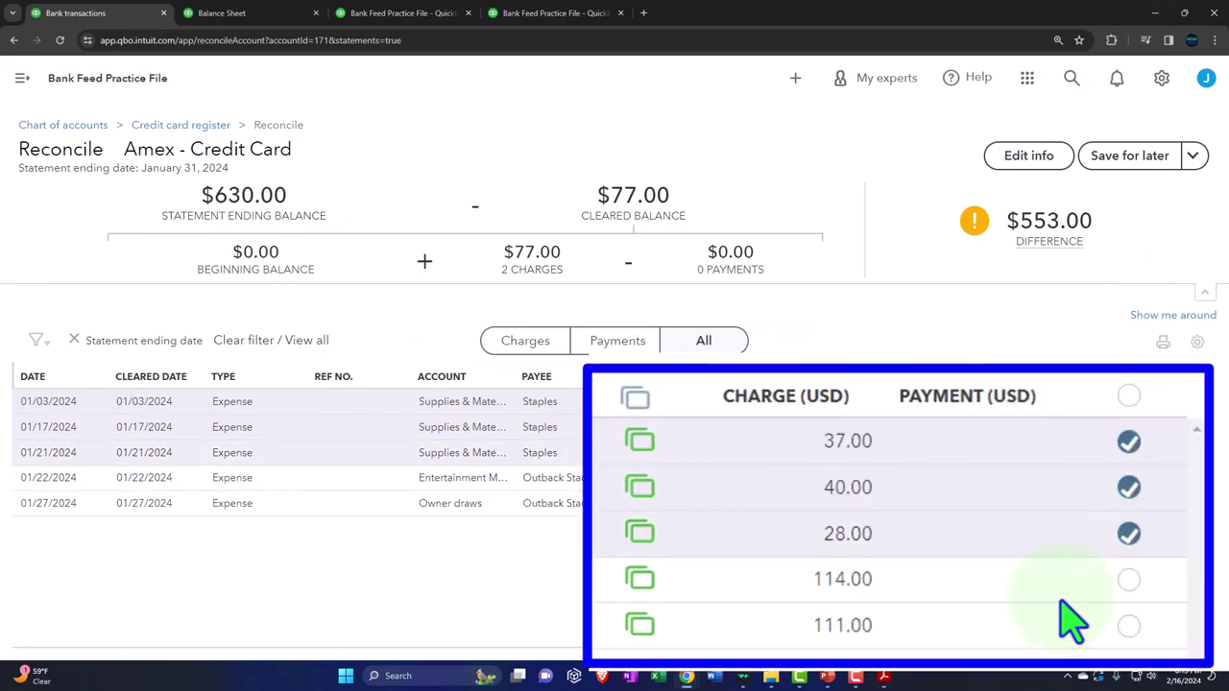
click(883, 676)
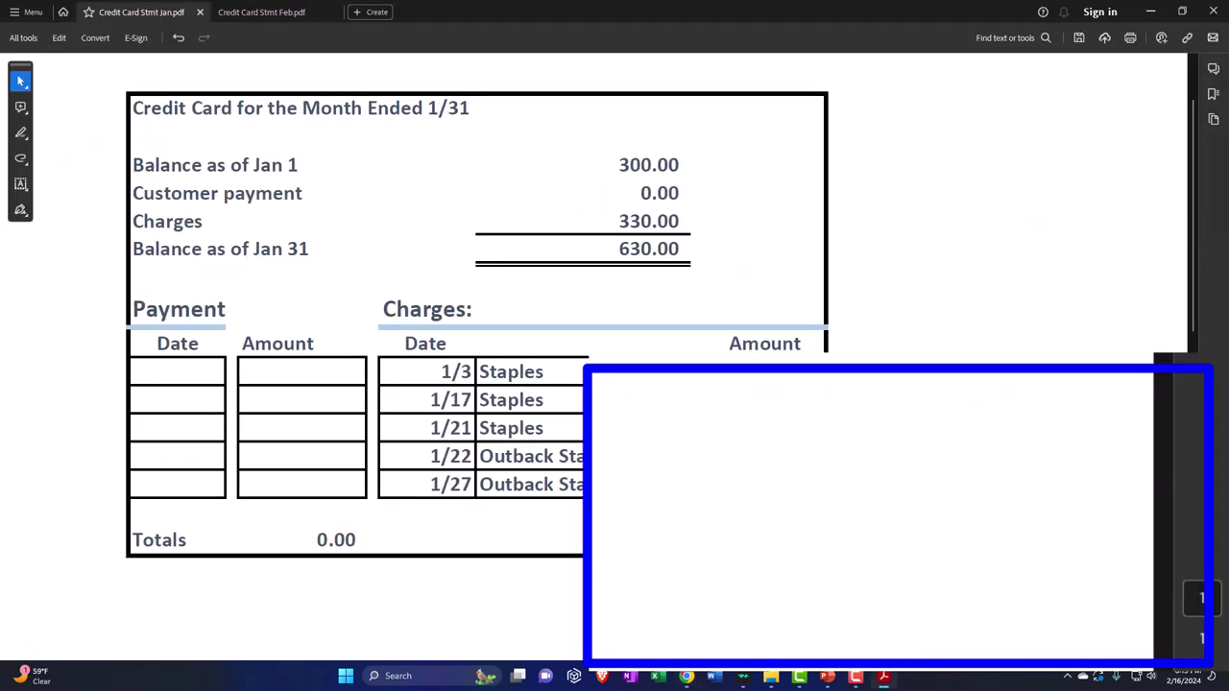
drag(765, 428, 817, 428)
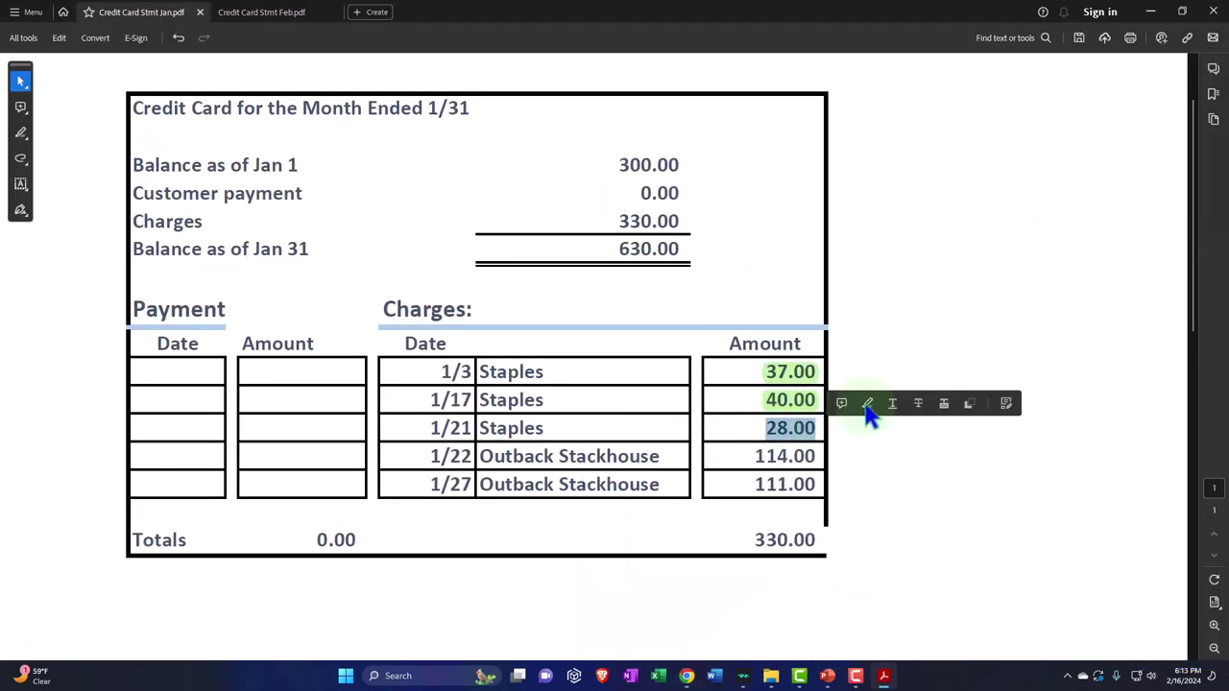
click(867, 403)
click(1152, 12)
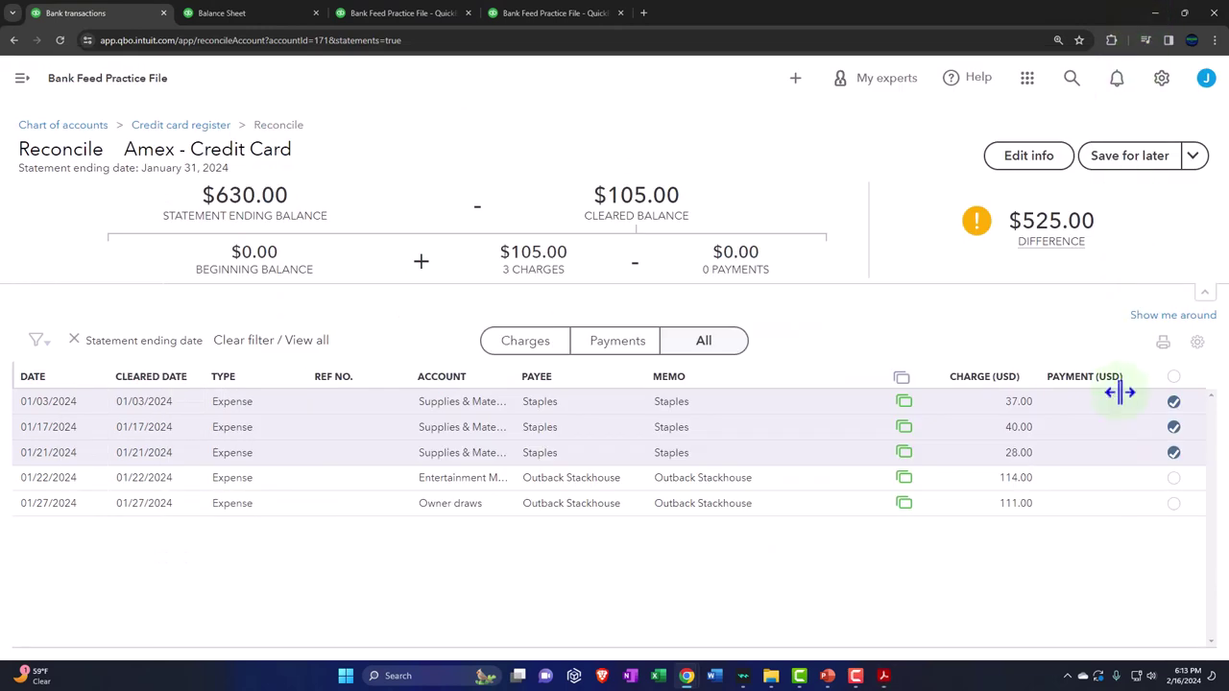
- Mark both Outback Stackhouse charges as cleared and highlight their 114.00 and 111.00 amounts on Credit Card Stmt Jan.pdf
click(1173, 477)
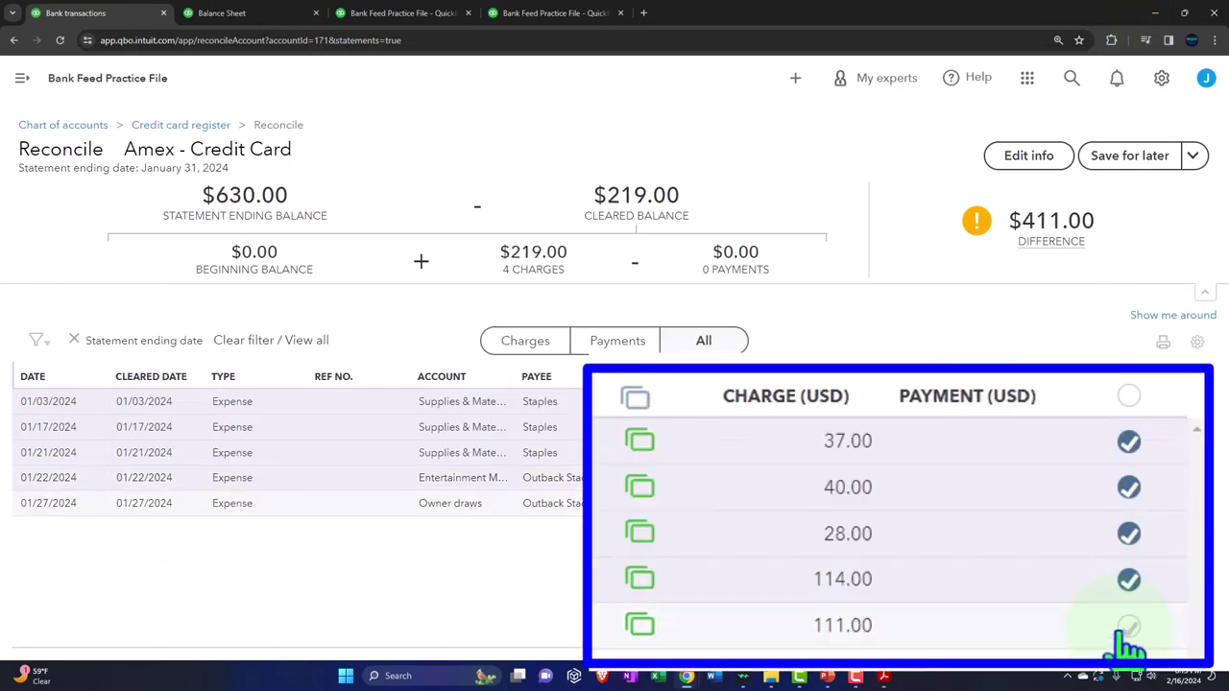
click(1174, 503)
mouse_move(883, 676)
click(828, 629)
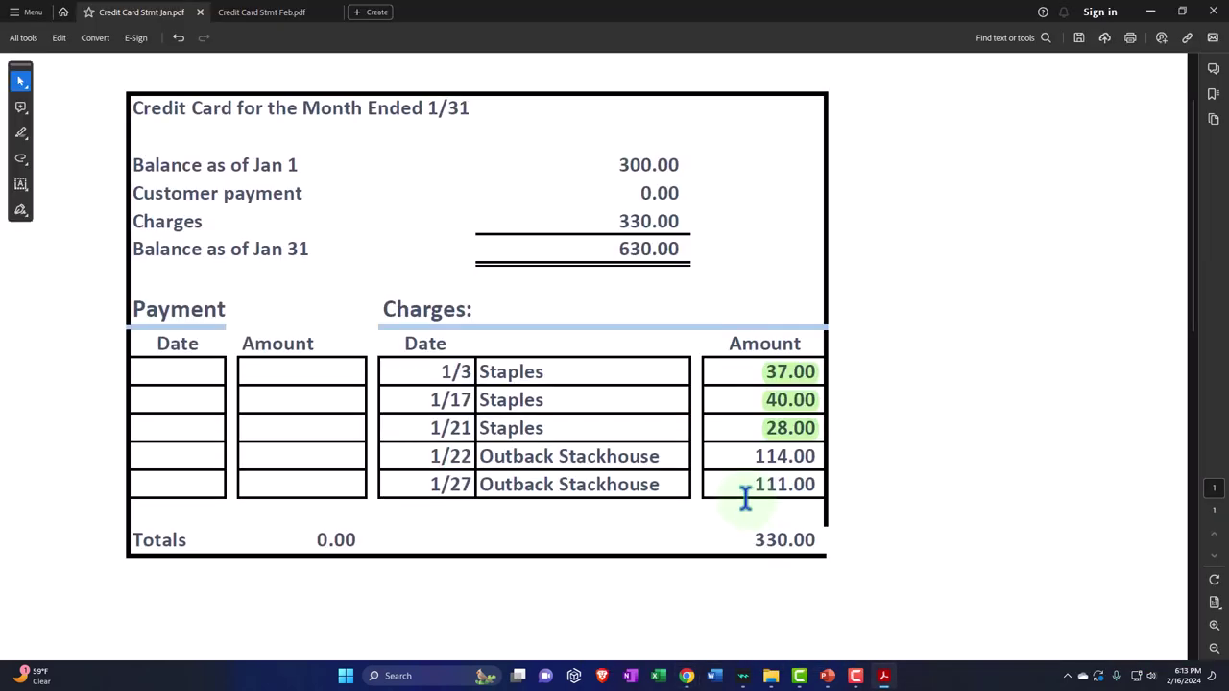
drag(759, 457, 843, 503)
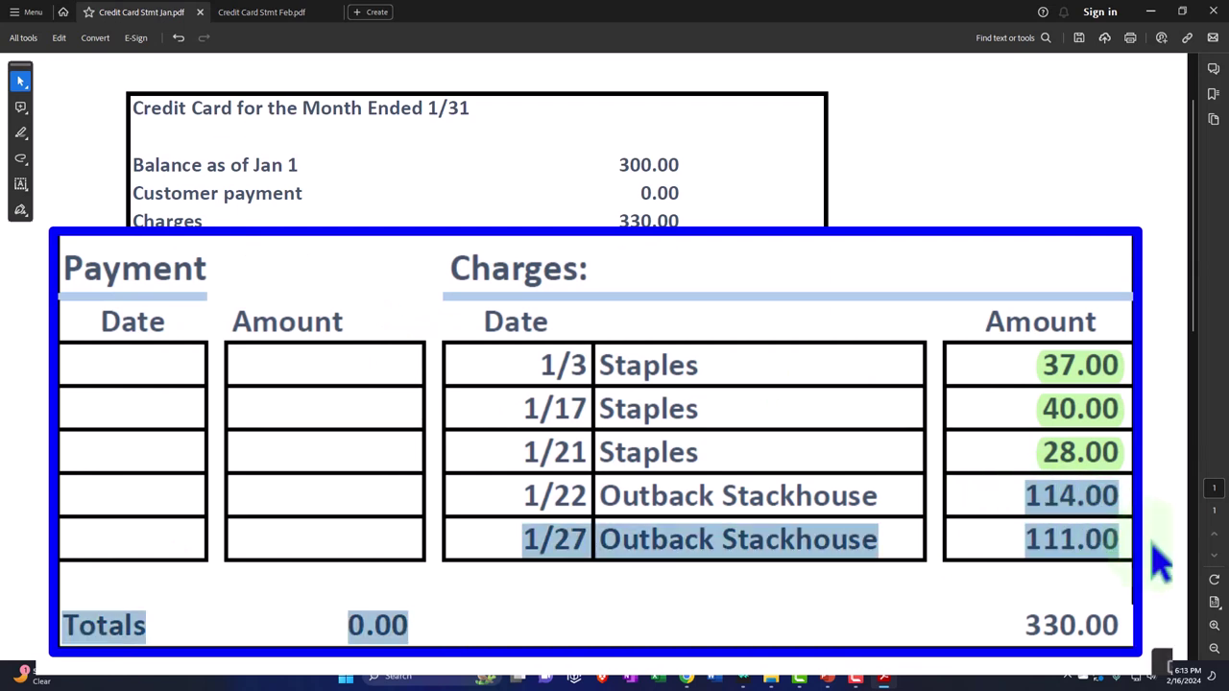
drag(1023, 491, 1109, 519)
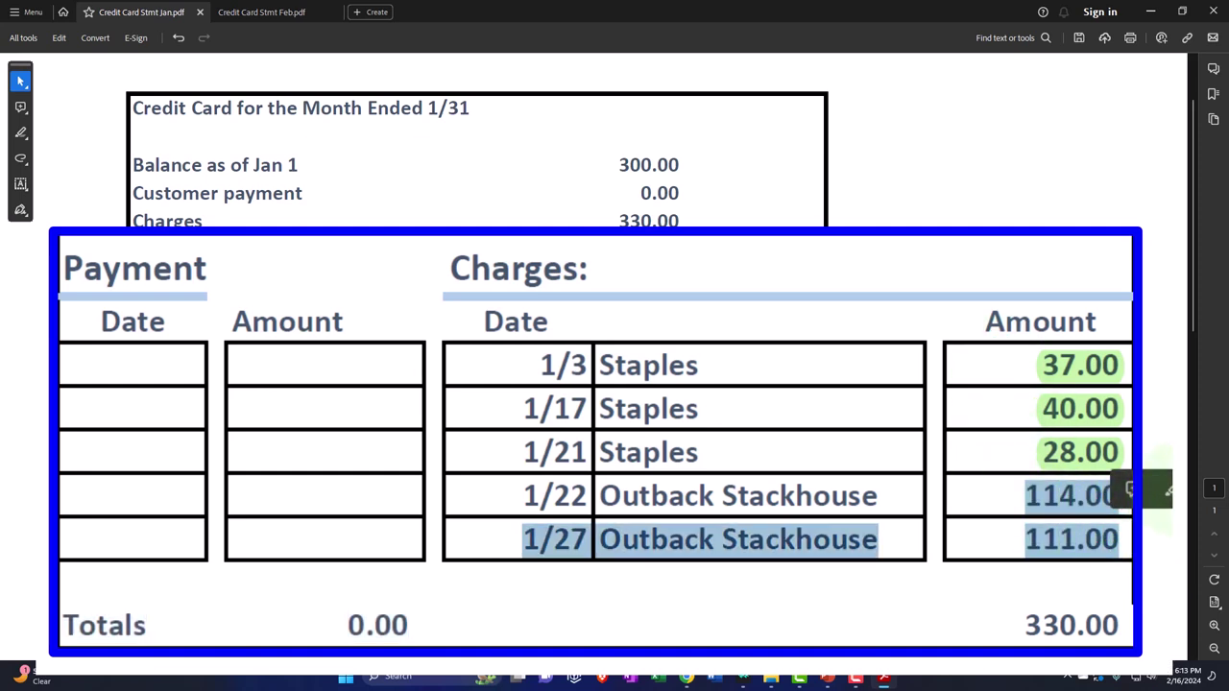
click(1157, 491)
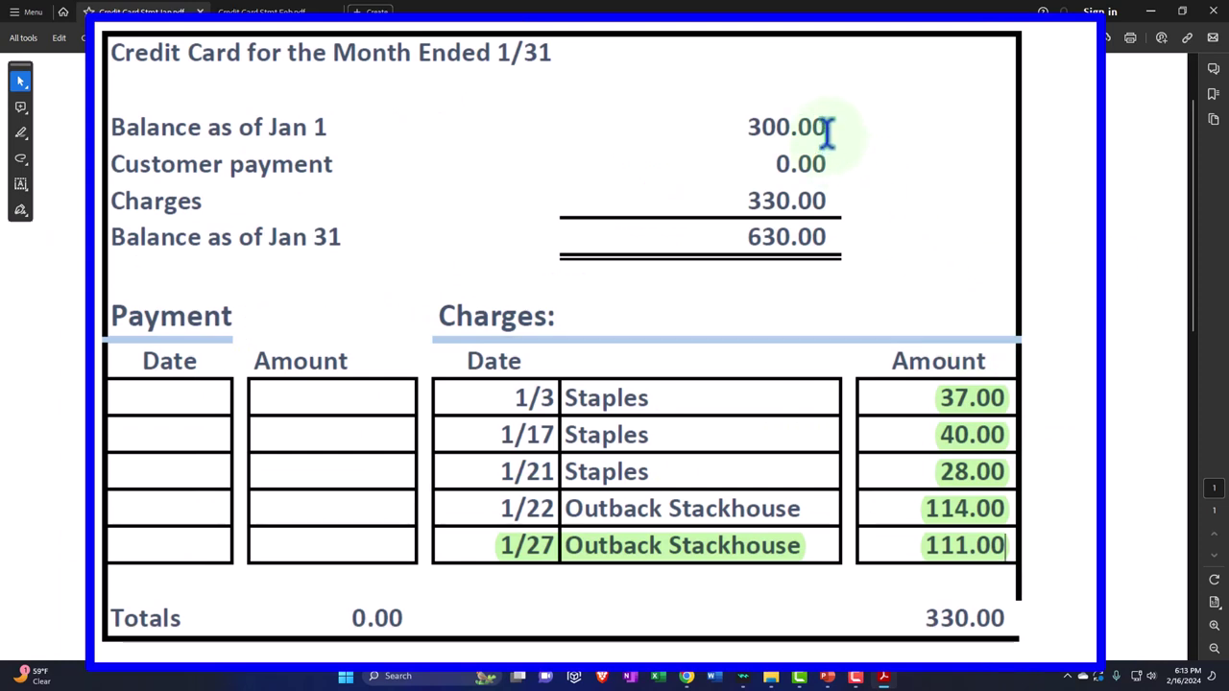
click(1153, 19)
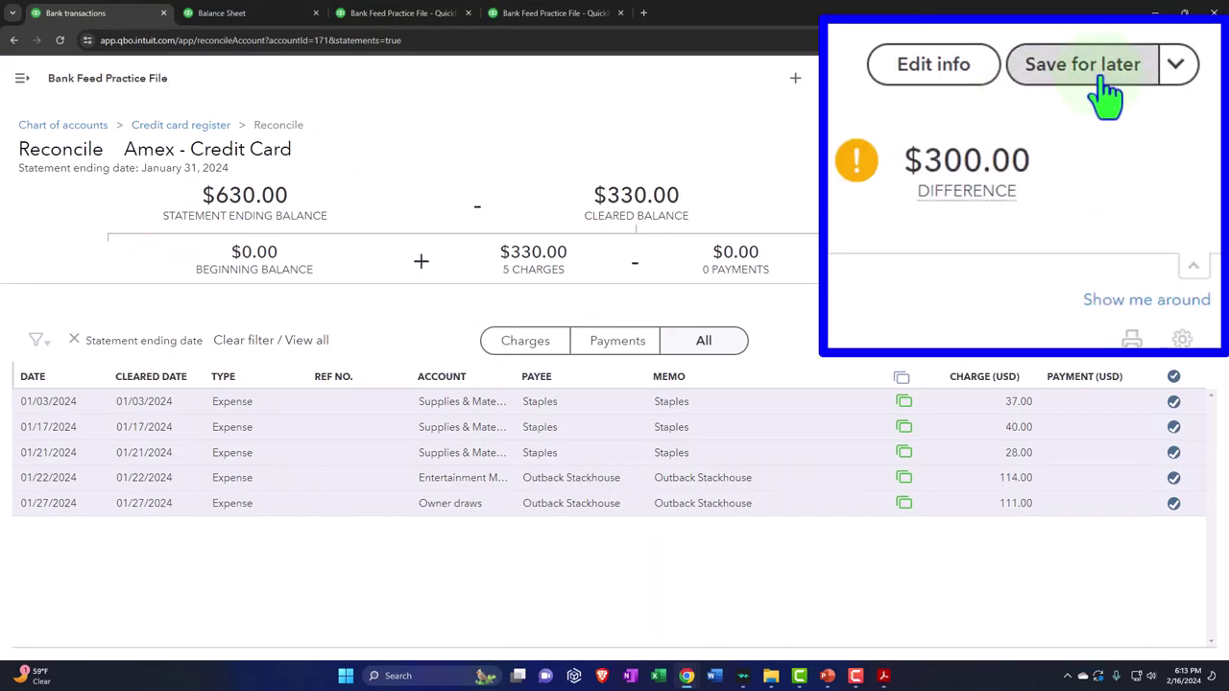
- Save the reconciliation for later and open the Amex - Credit Card register from the chart of accounts
mouse_move(1021, 159)
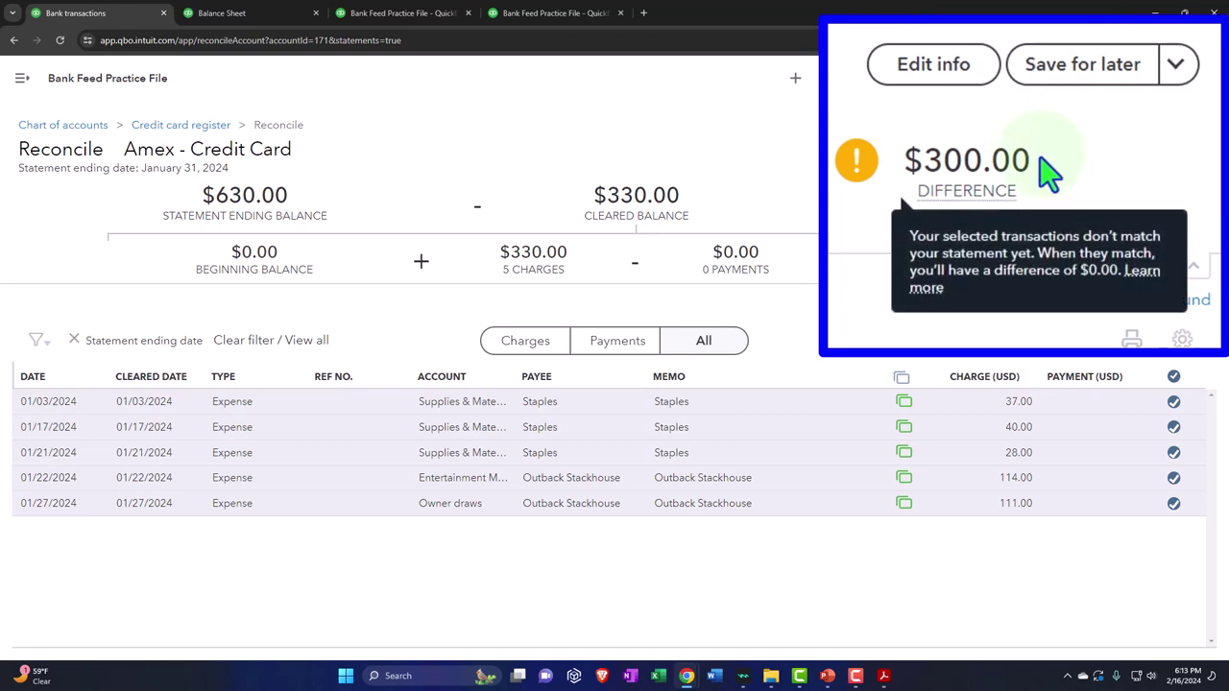
click(1061, 104)
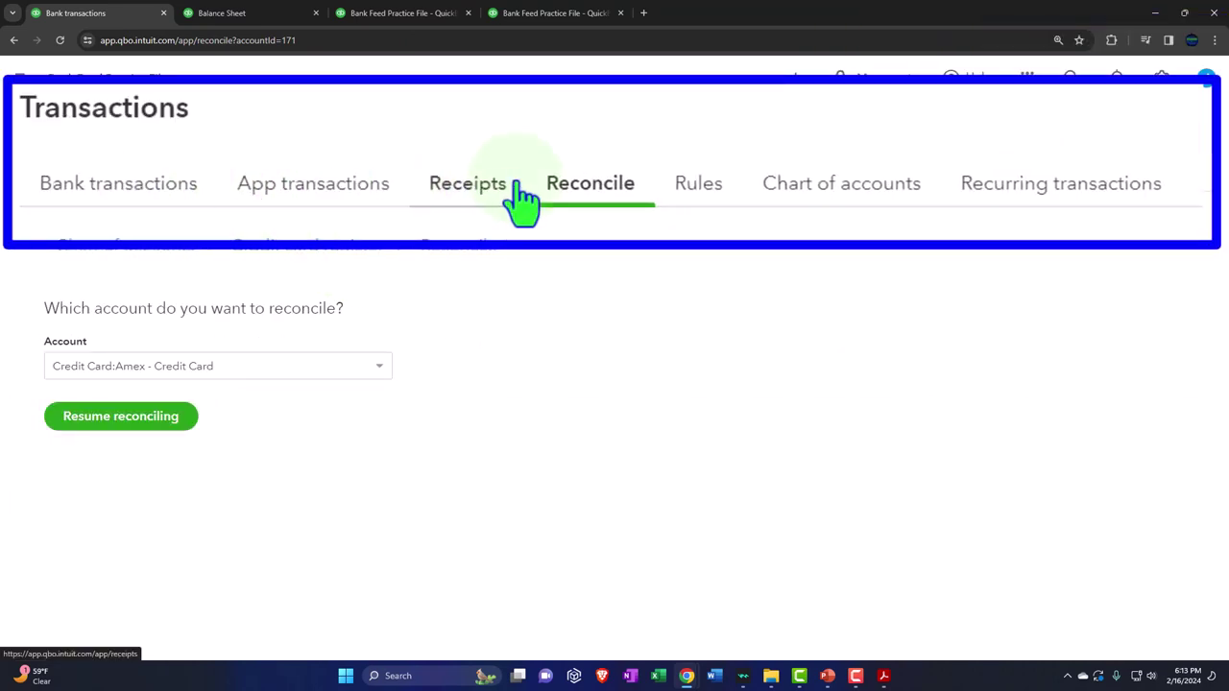
click(826, 203)
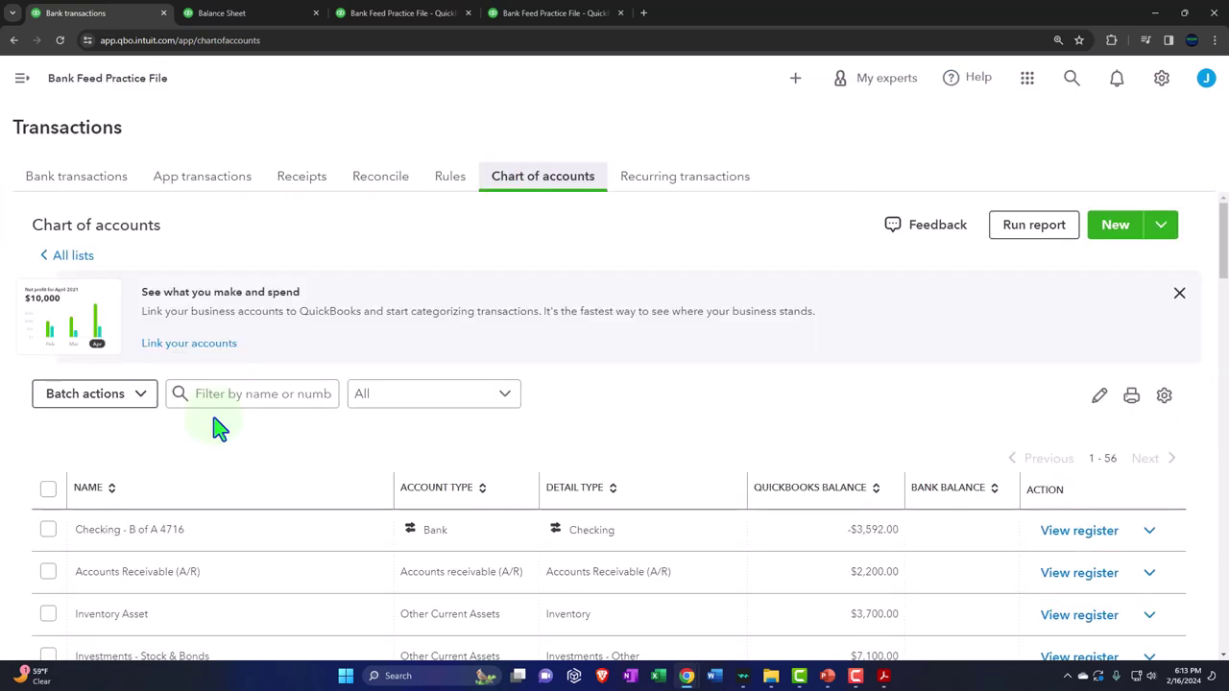
scroll(216, 428, down, 8)
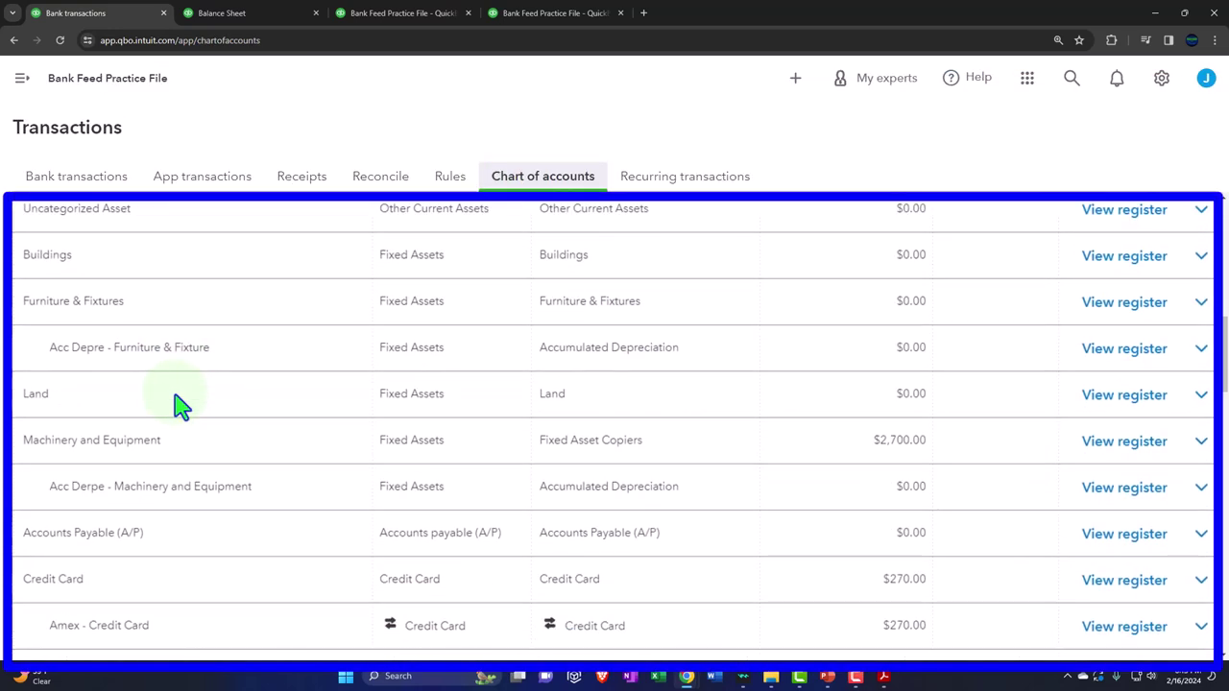
scroll(175, 403, down, 3)
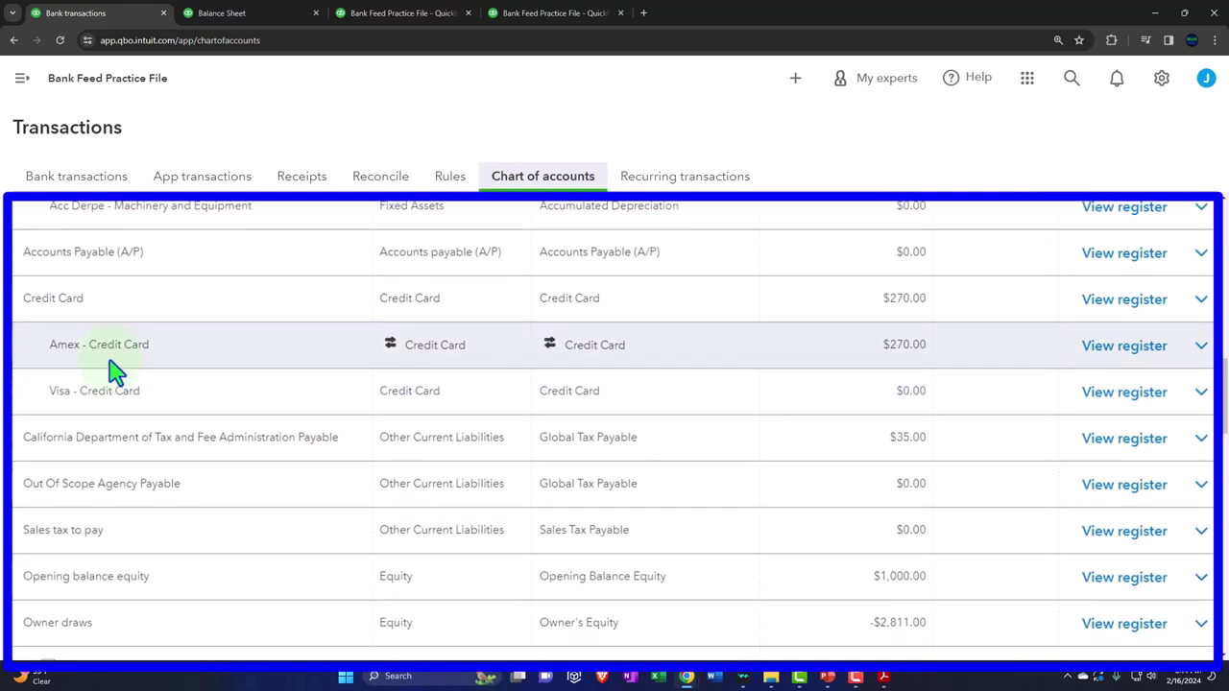
click(1104, 359)
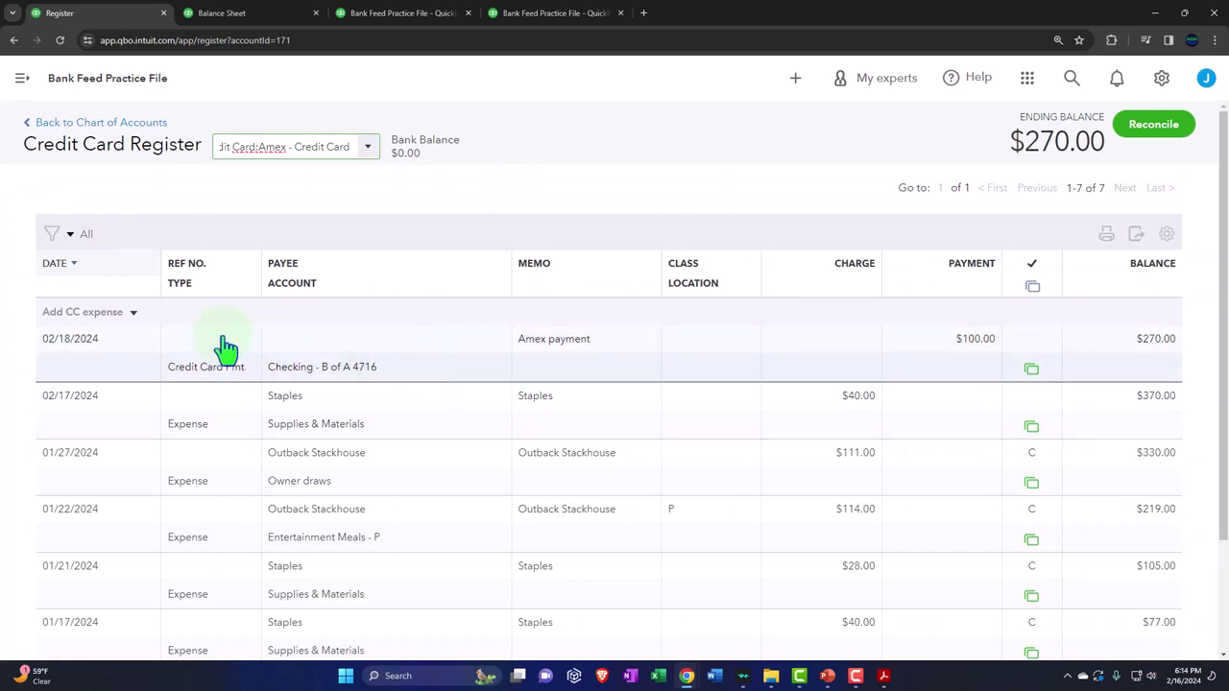
- Start a new expense in the credit card register dated 12/31/2023 with the memo "Beg bal"
click(133, 312)
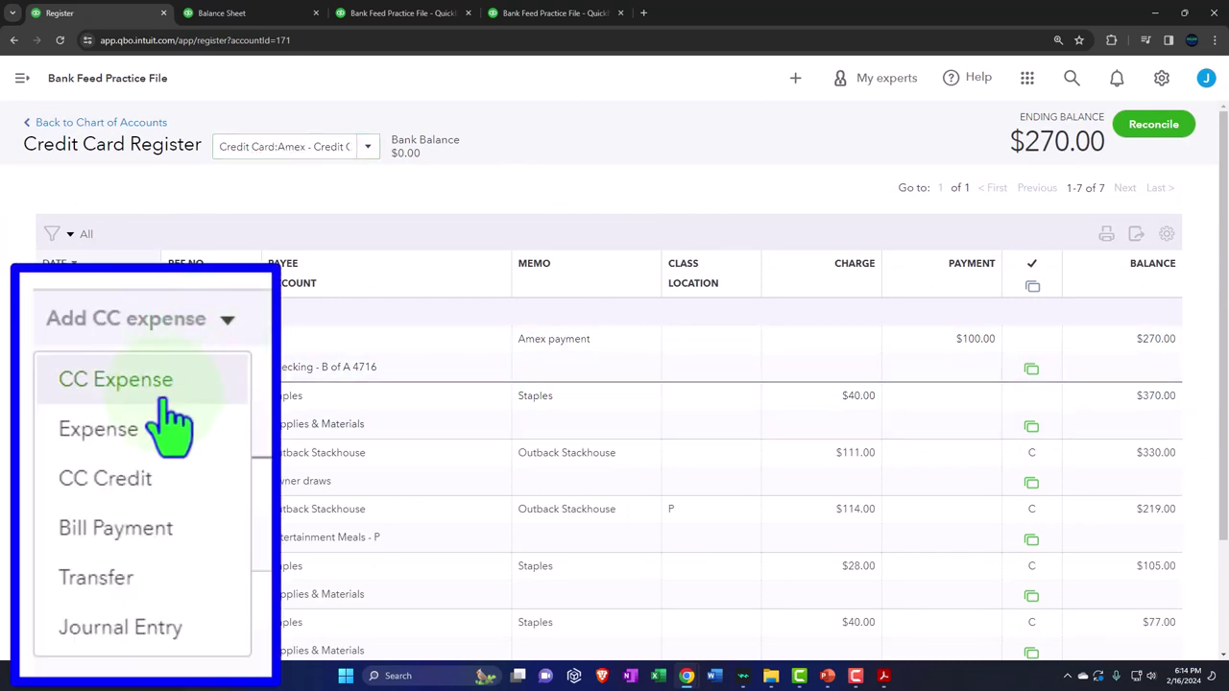
click(125, 437)
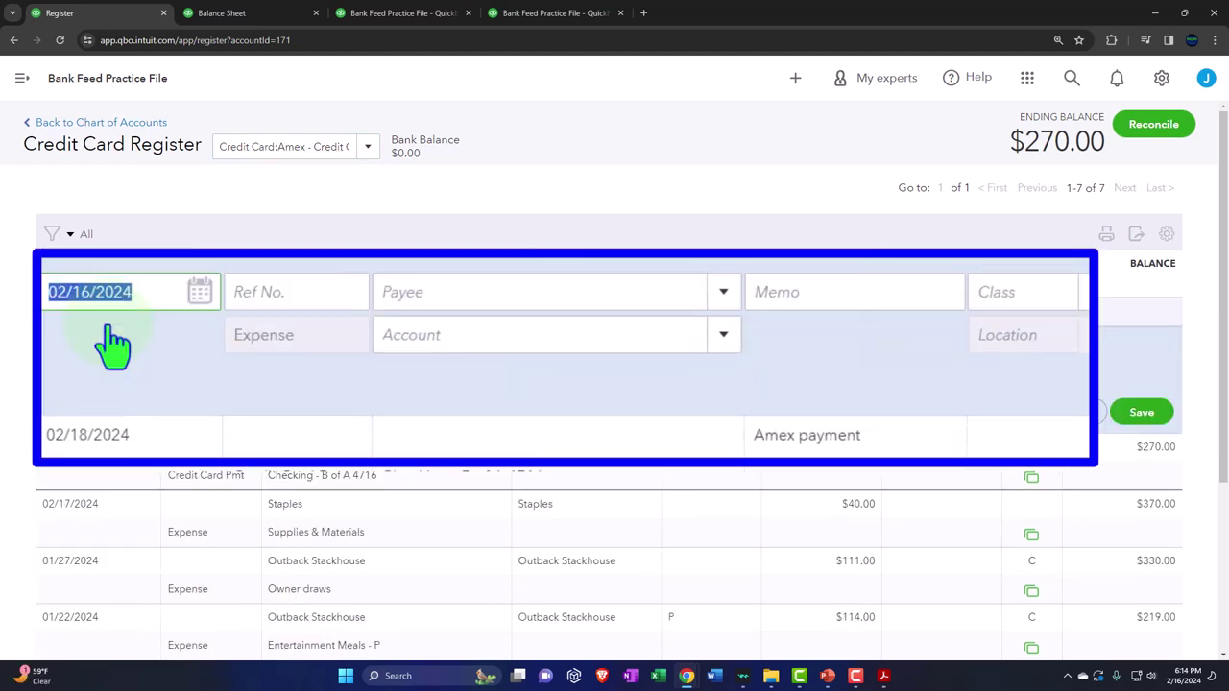
text(1)
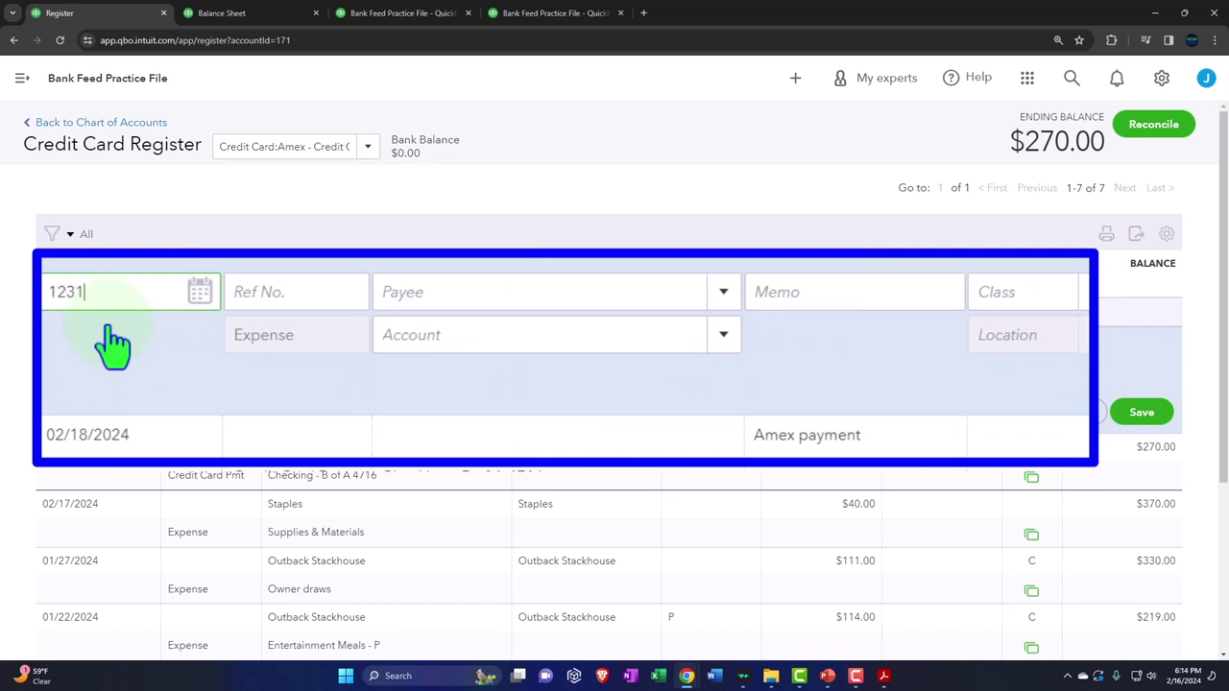
text(2/31/2023)
key(Tab)
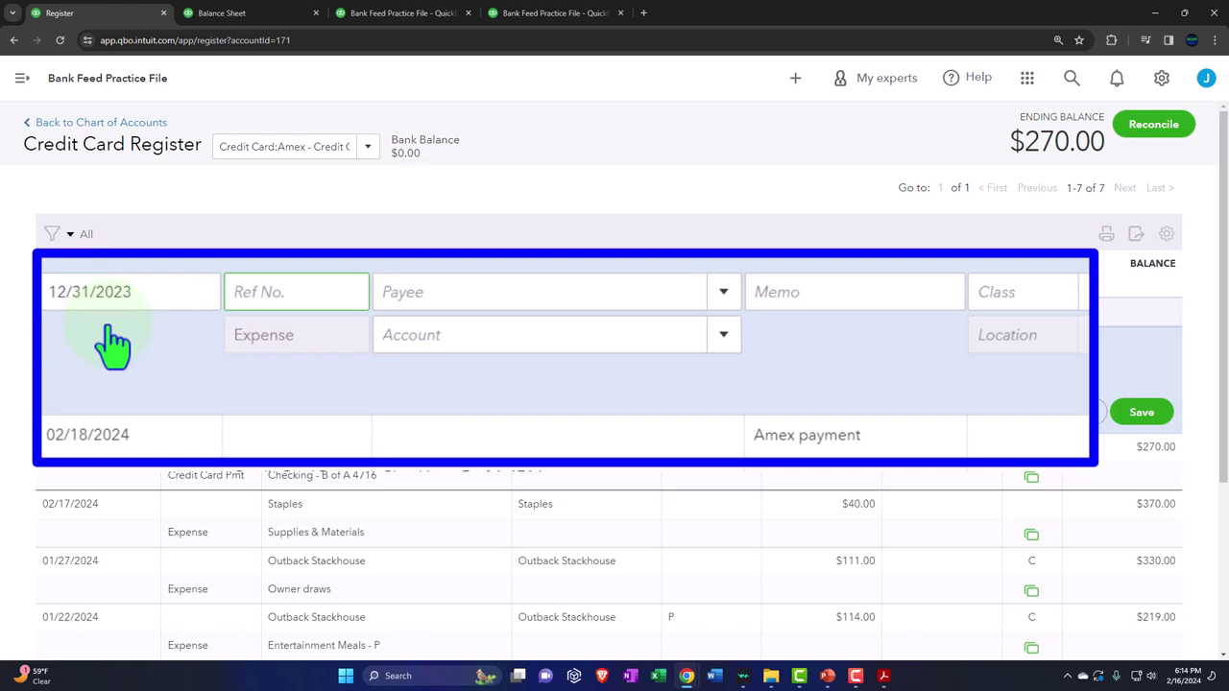
key(Tab)
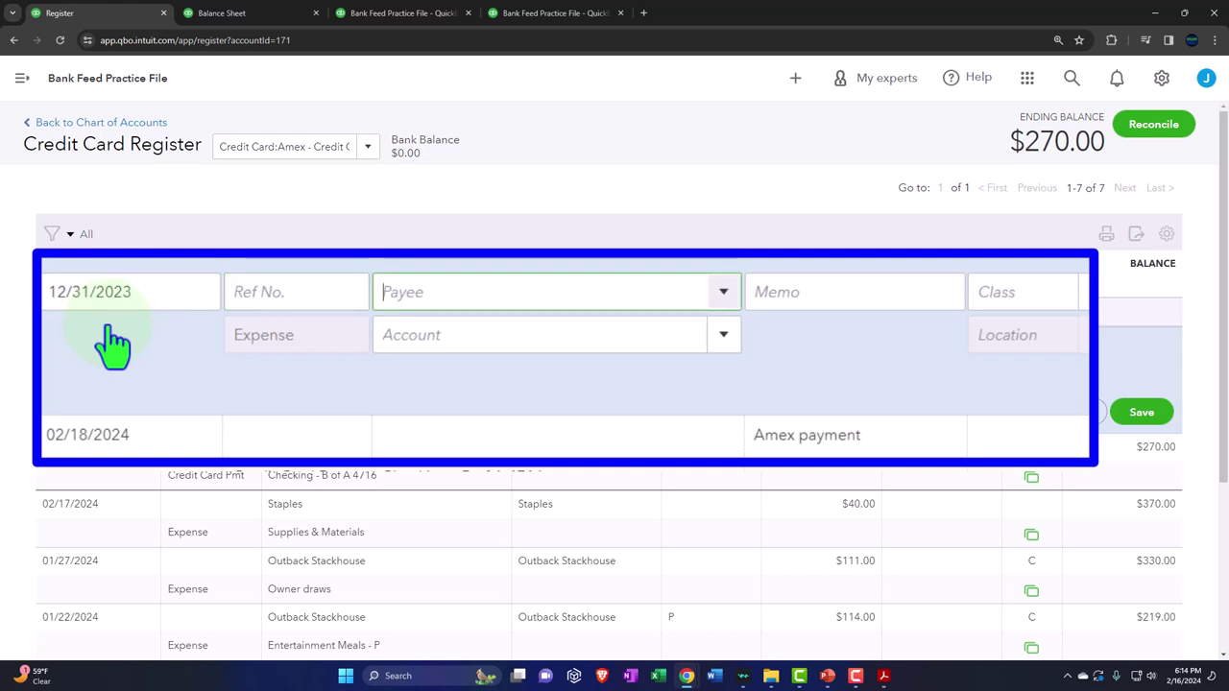
key(Tab)
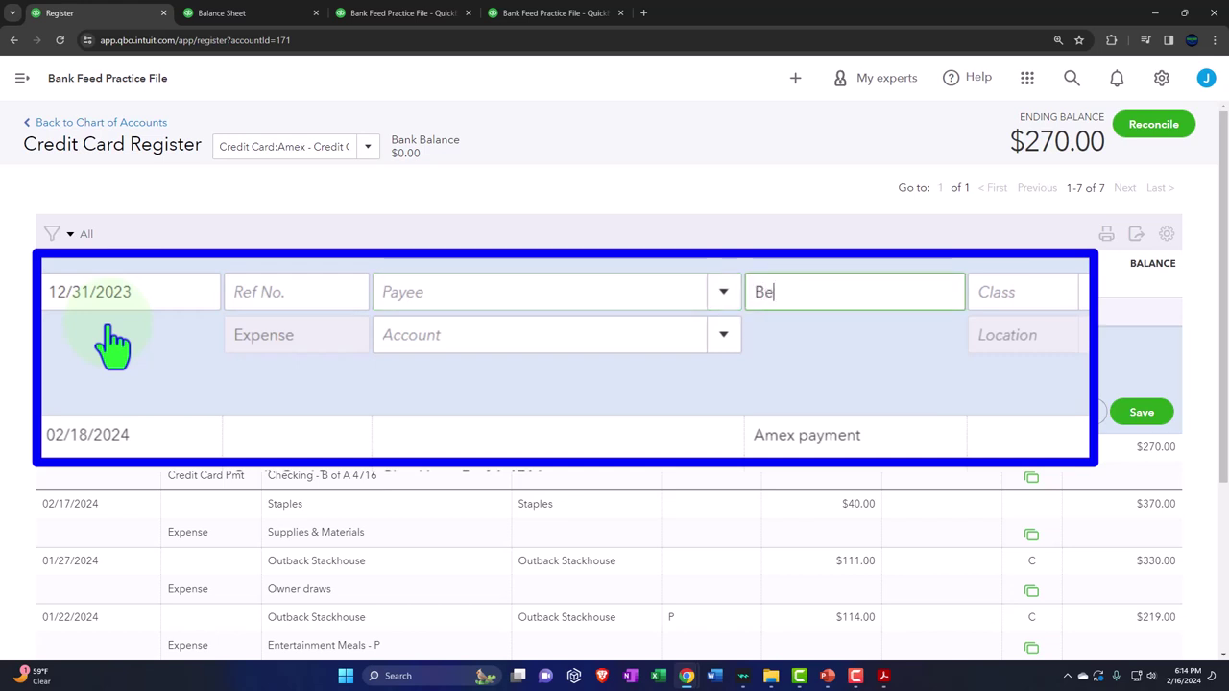
key(Tab)
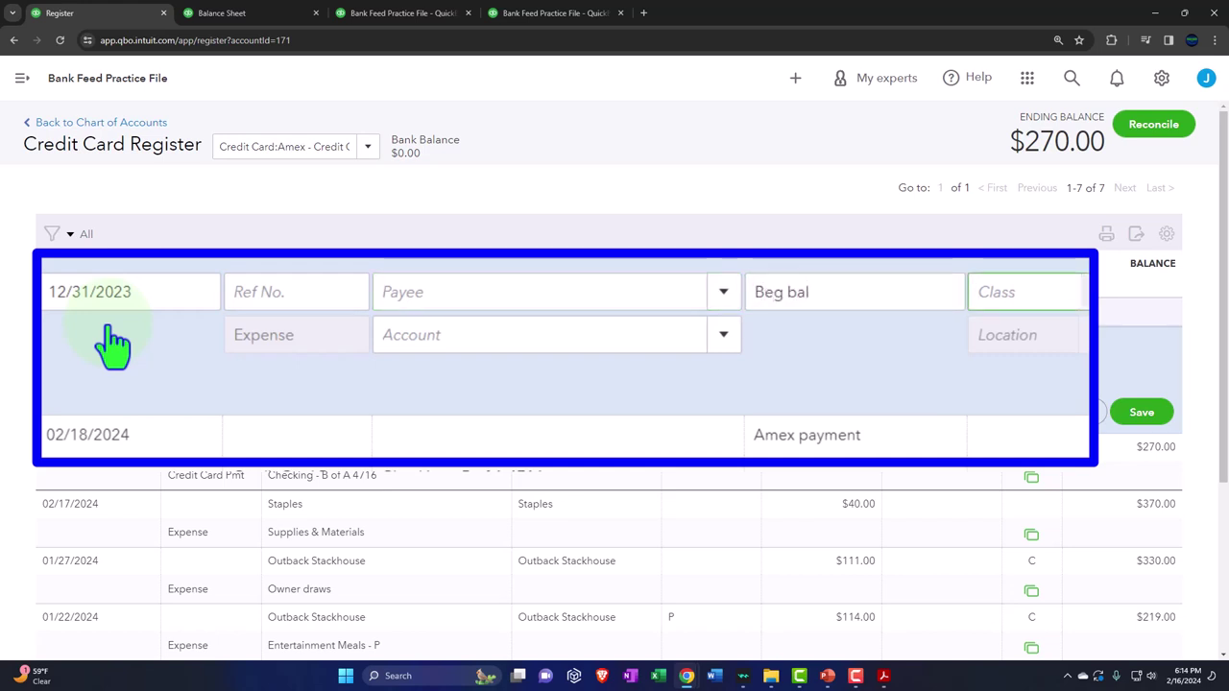
- Assign the beginning balance expense to the Miscellaneous account, set its charge to 300.00, and save it
key(Tab)
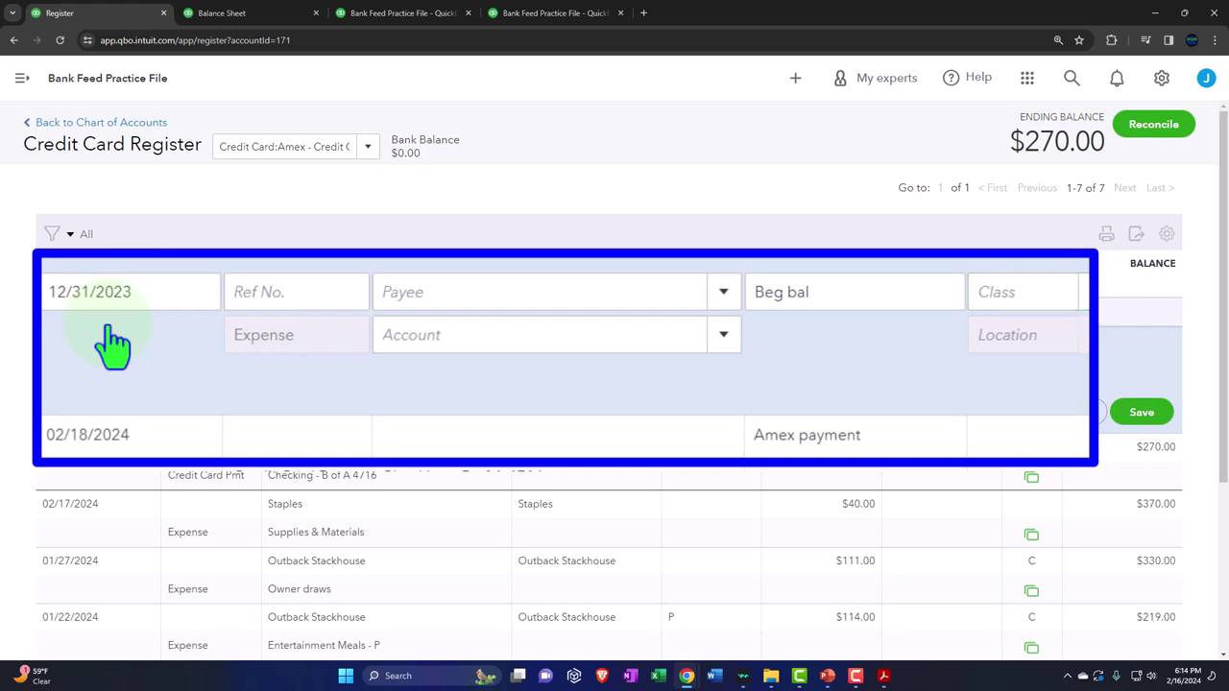
key(Tab)
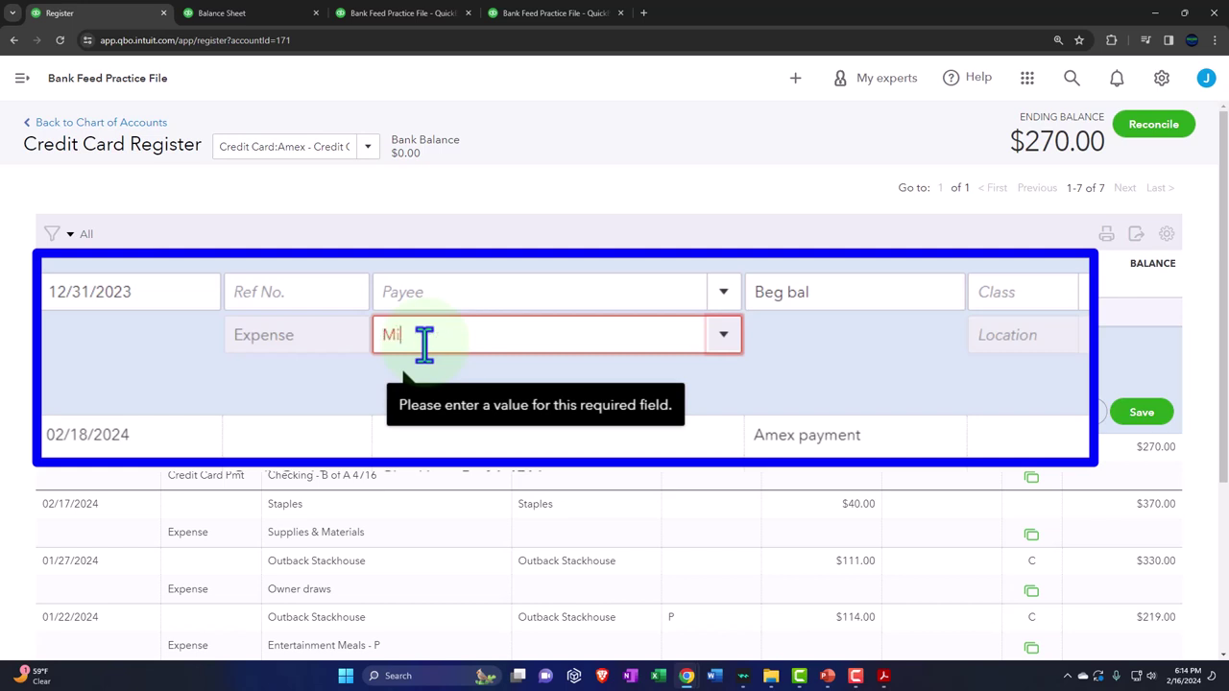
text(scellaneous)
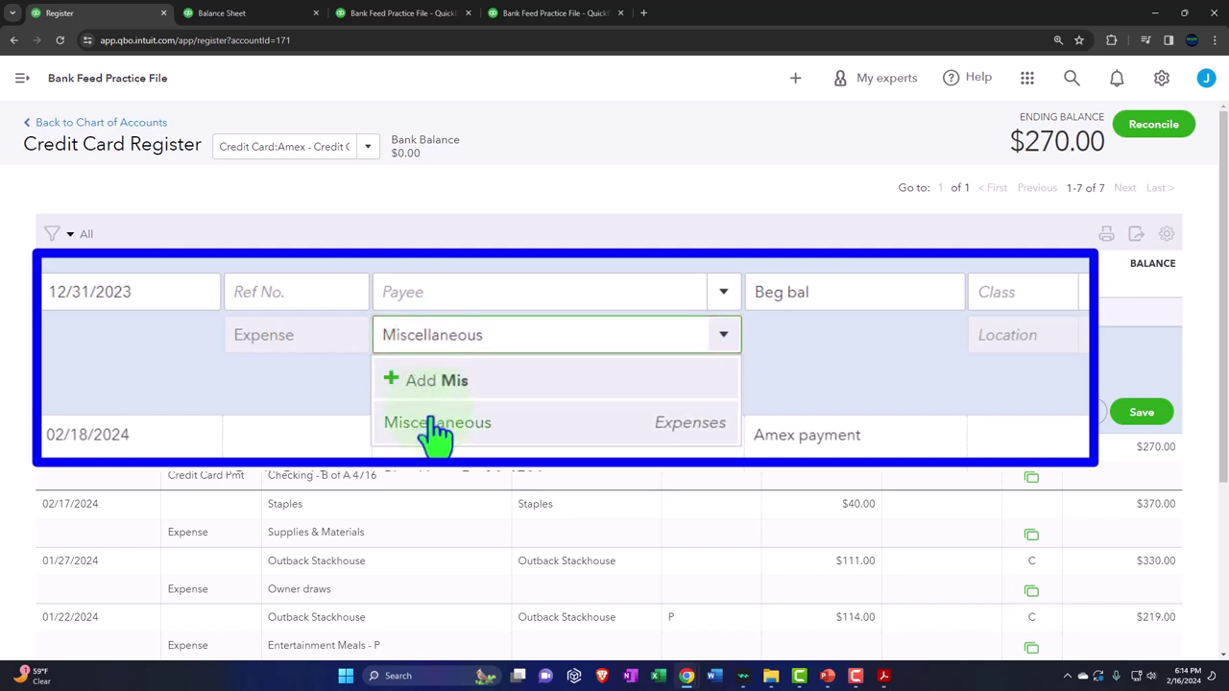
click(432, 426)
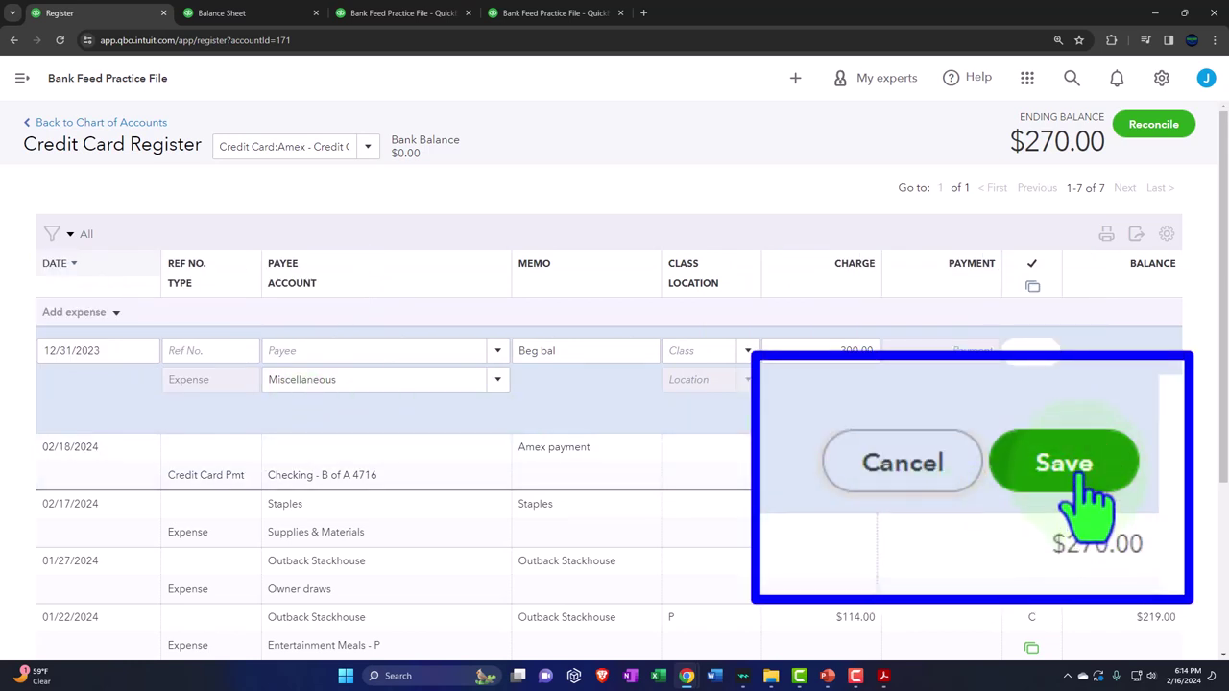
click(1140, 411)
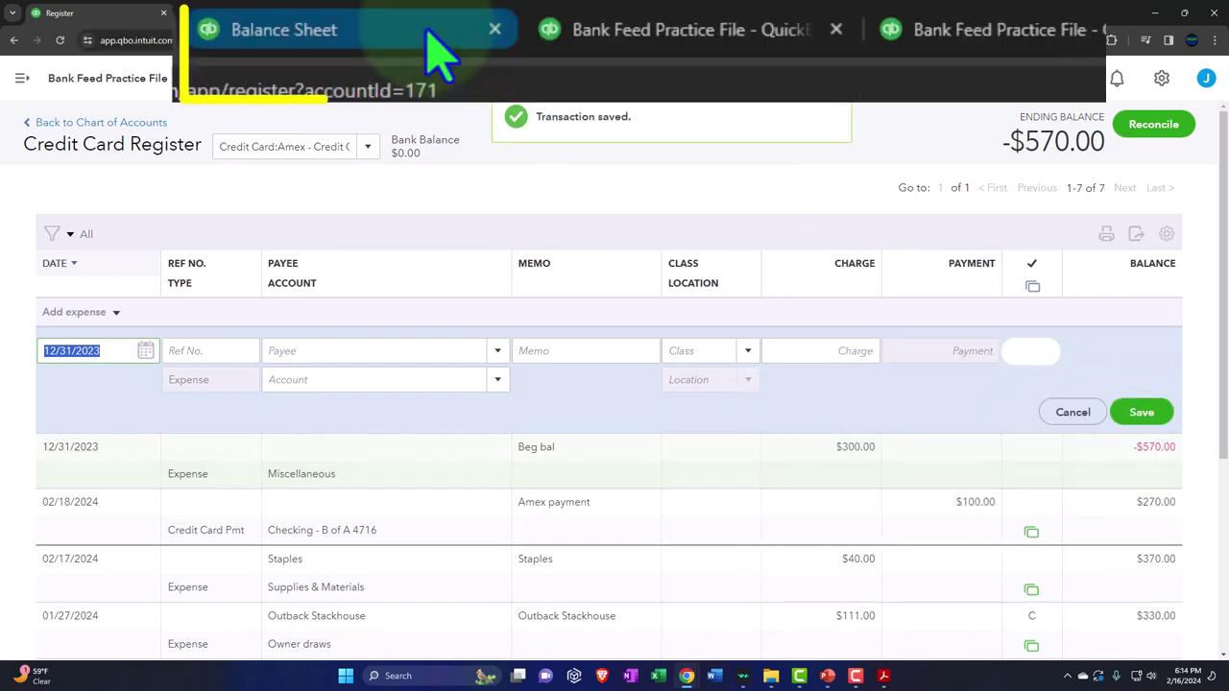
- Run the Balance Sheet report for 12/31/2023 to 12/31/2023 and check the Amex credit card and equity lines
click(288, 13)
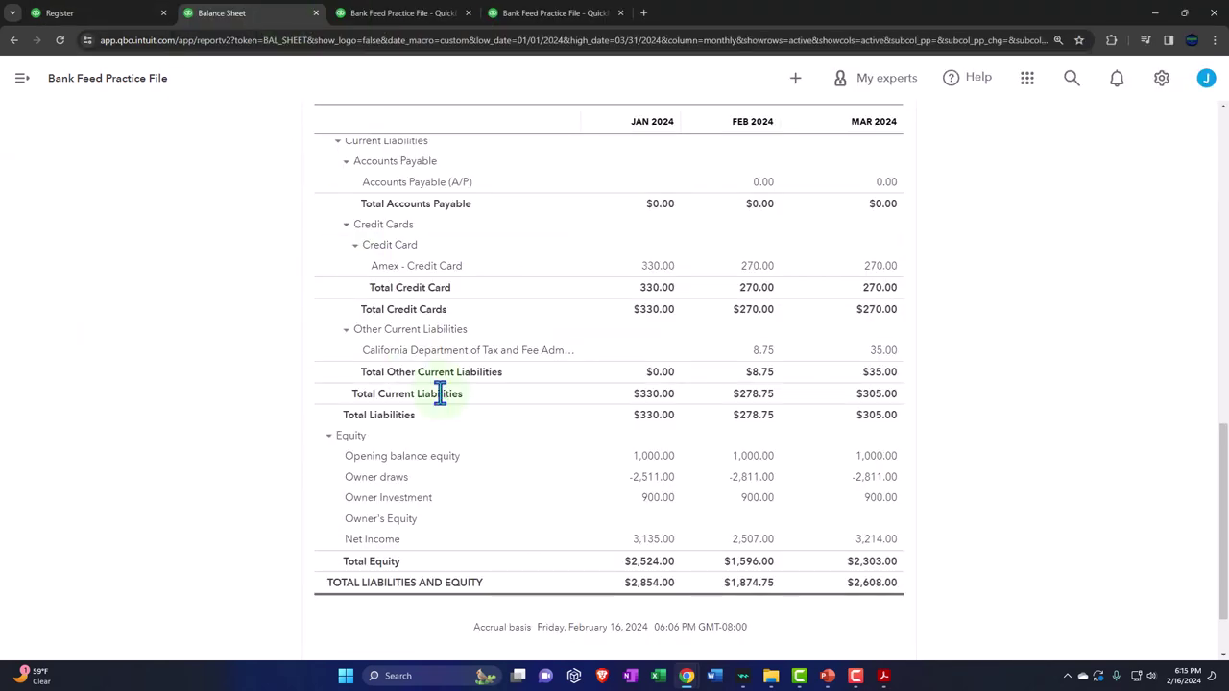
scroll(665, 303, up, 1)
scroll(664, 304, up, 10)
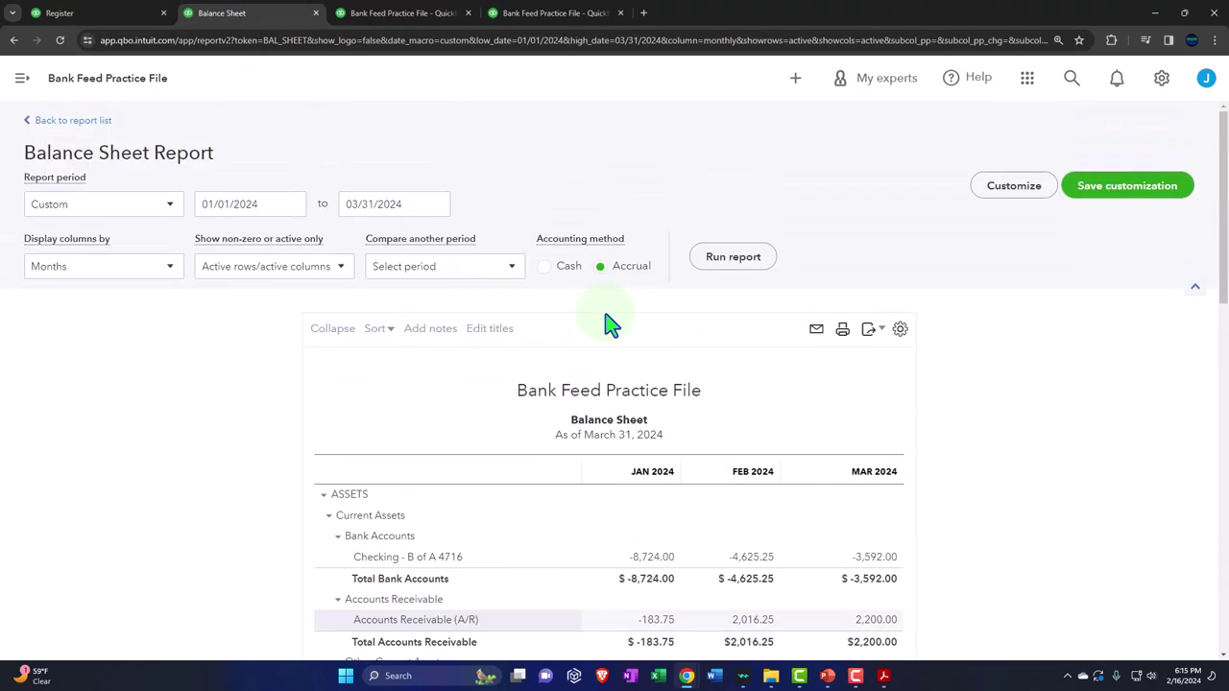
scroll(732, 278, down, 2)
scroll(582, 335, up, 2)
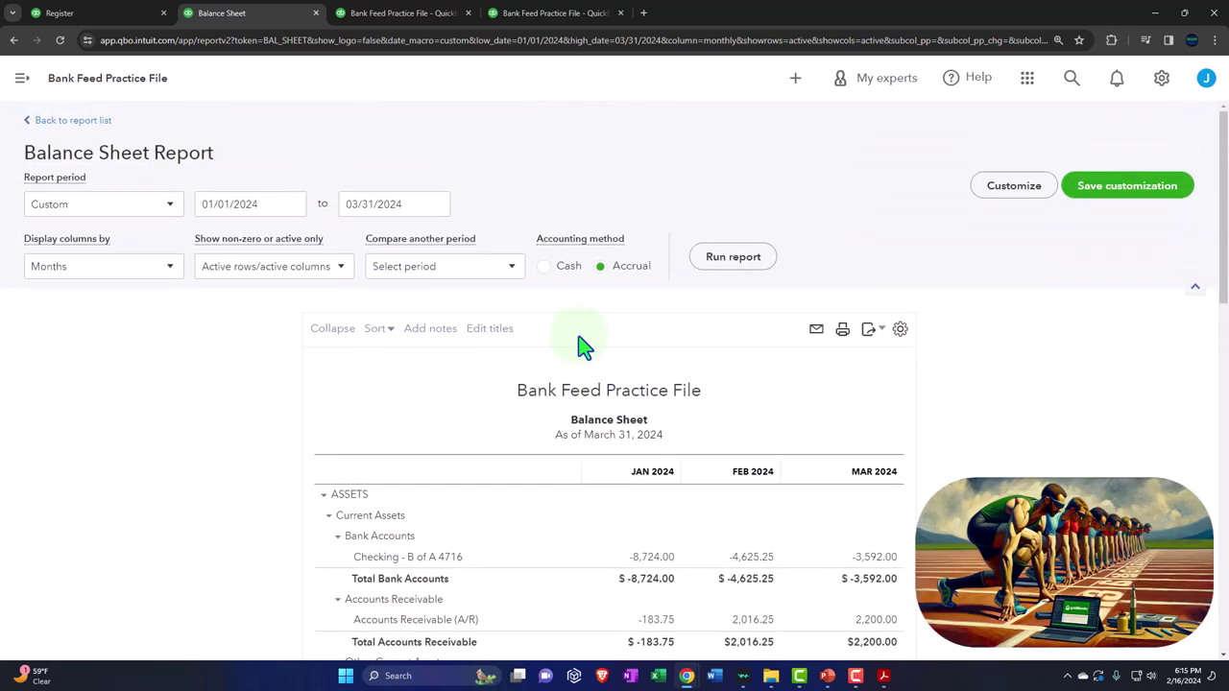
click(273, 210)
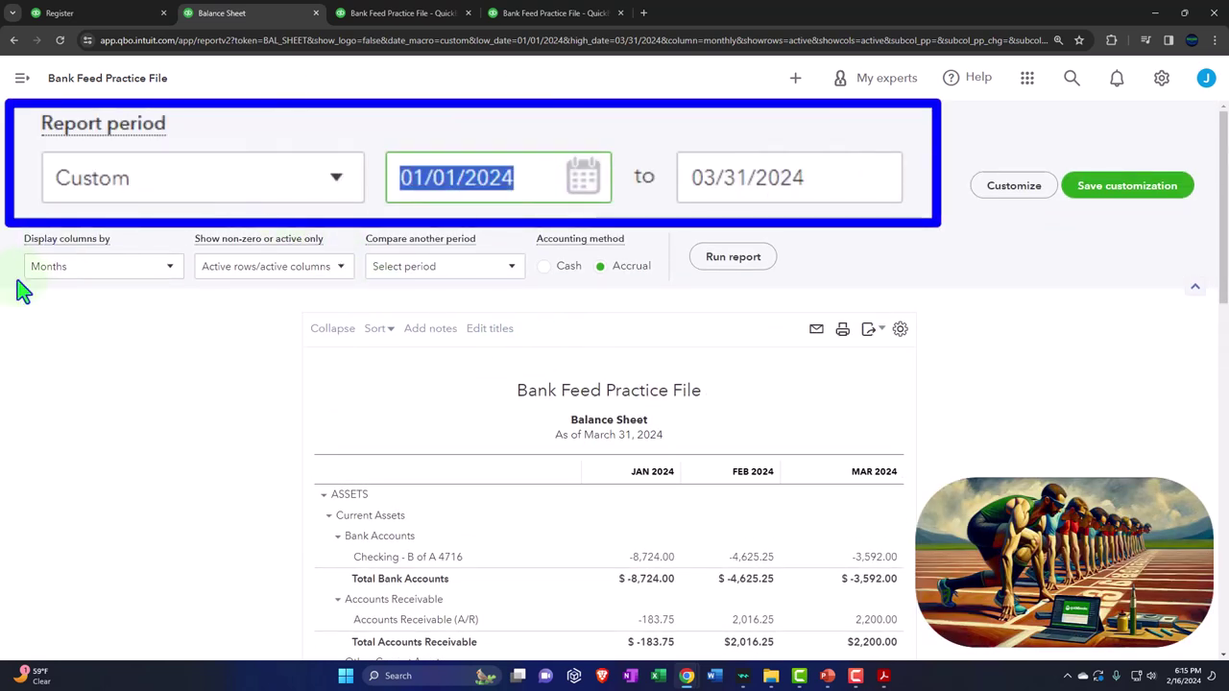
text(123123)
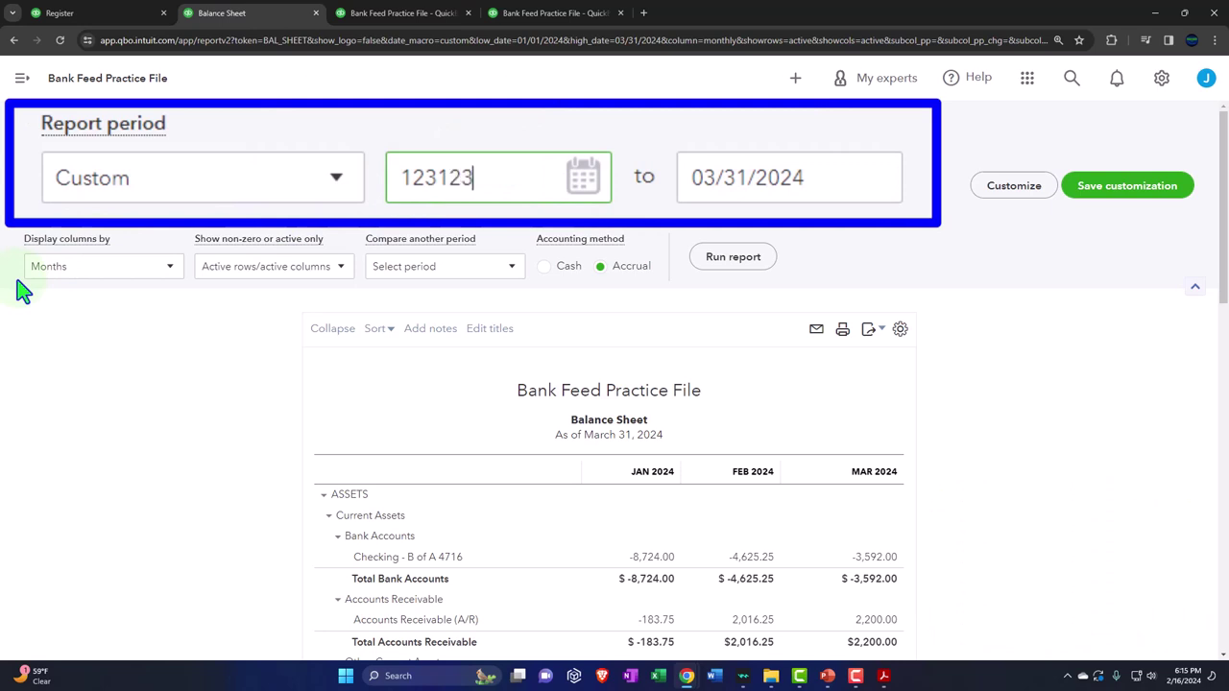
key(Tab)
text(123123)
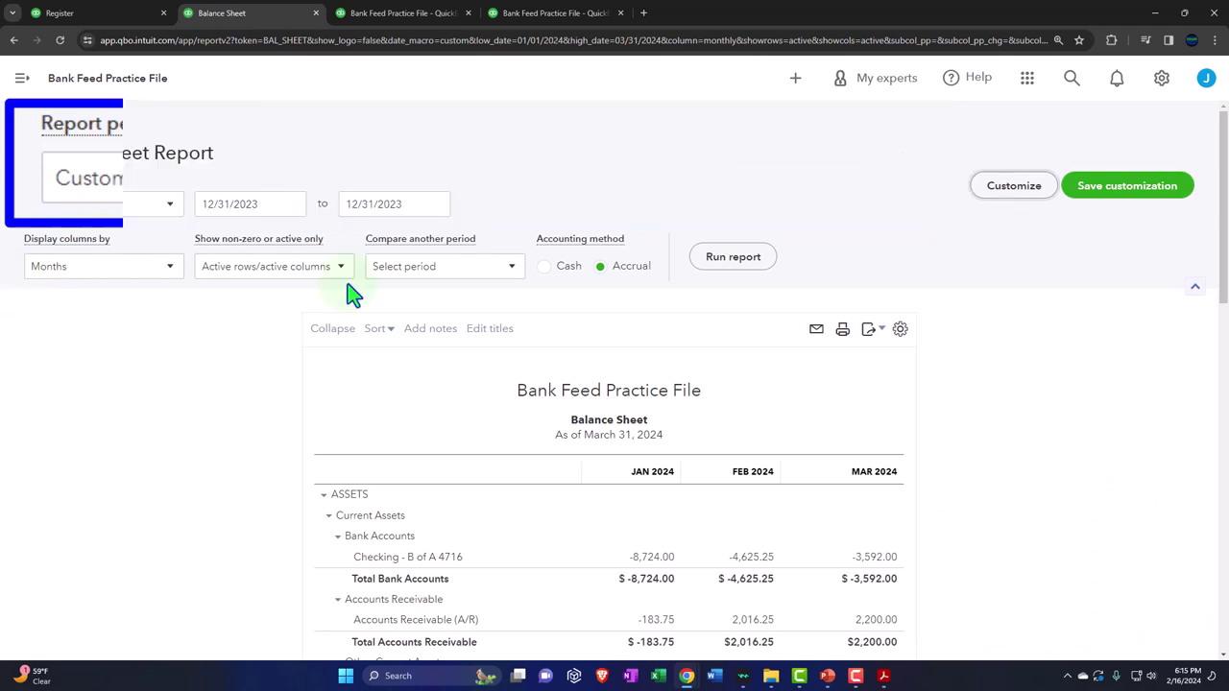
click(730, 258)
scroll(730, 327, down, 5)
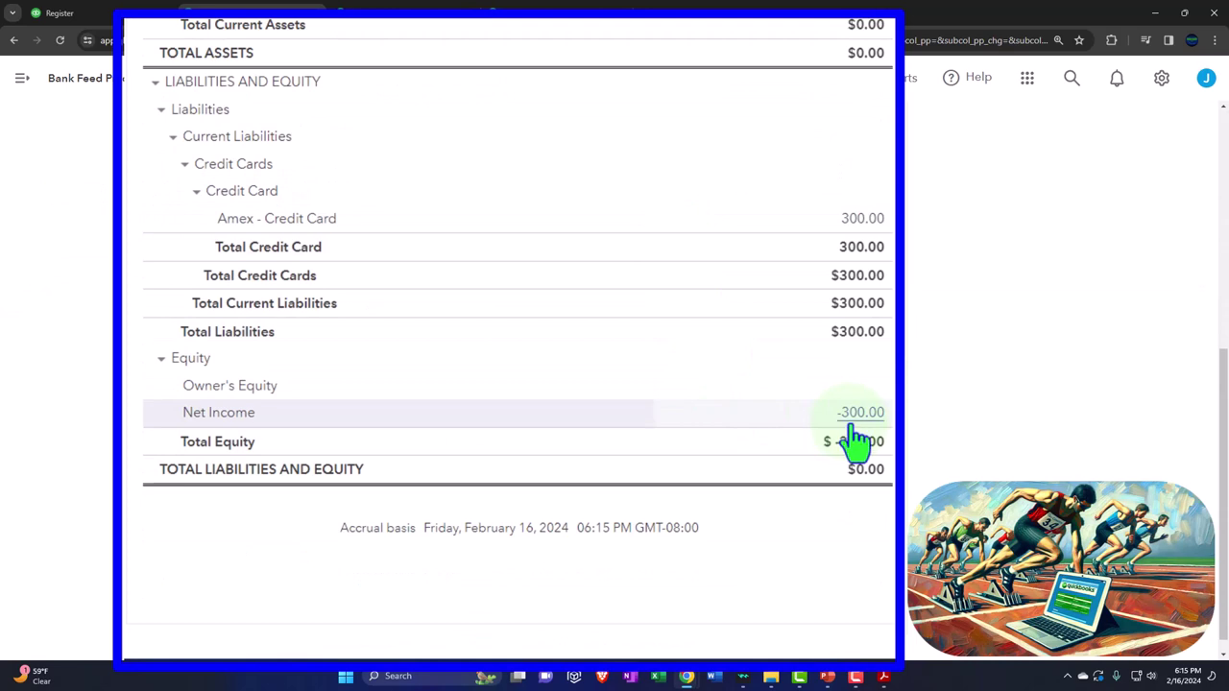
- Run the Profit and Loss report for 01/01/2023 to 12/31/2023 and check the December Miscellaneous expense
click(398, 12)
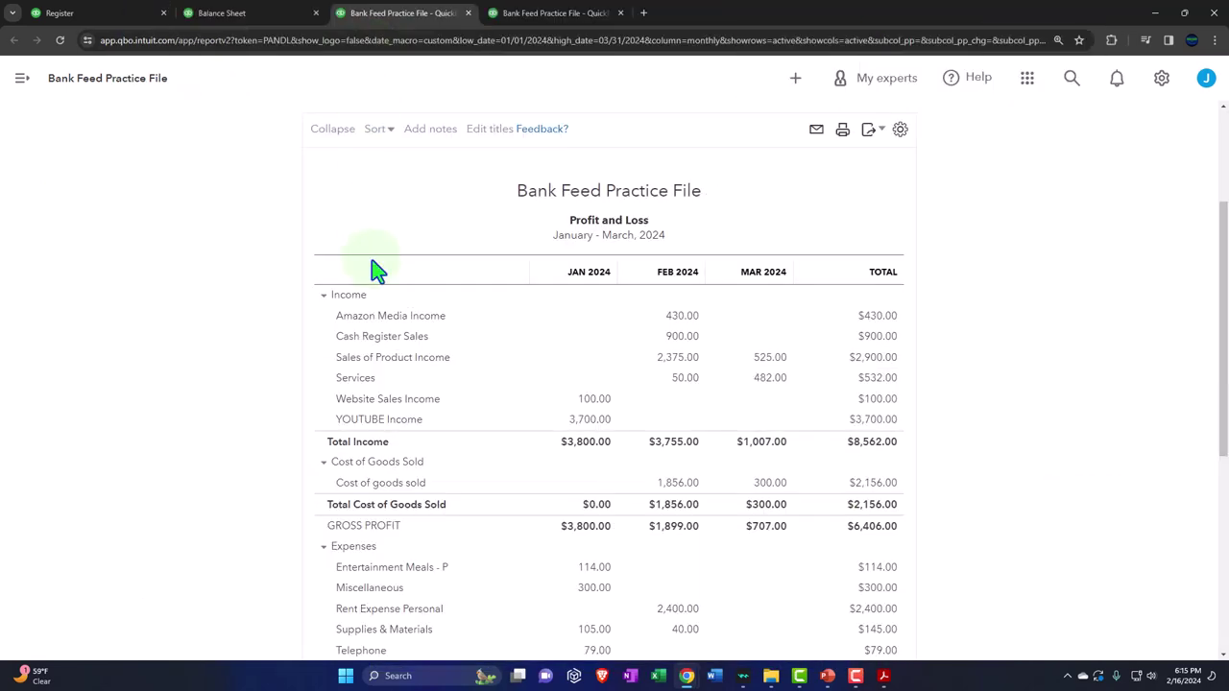
scroll(380, 260, up, 2)
click(275, 204)
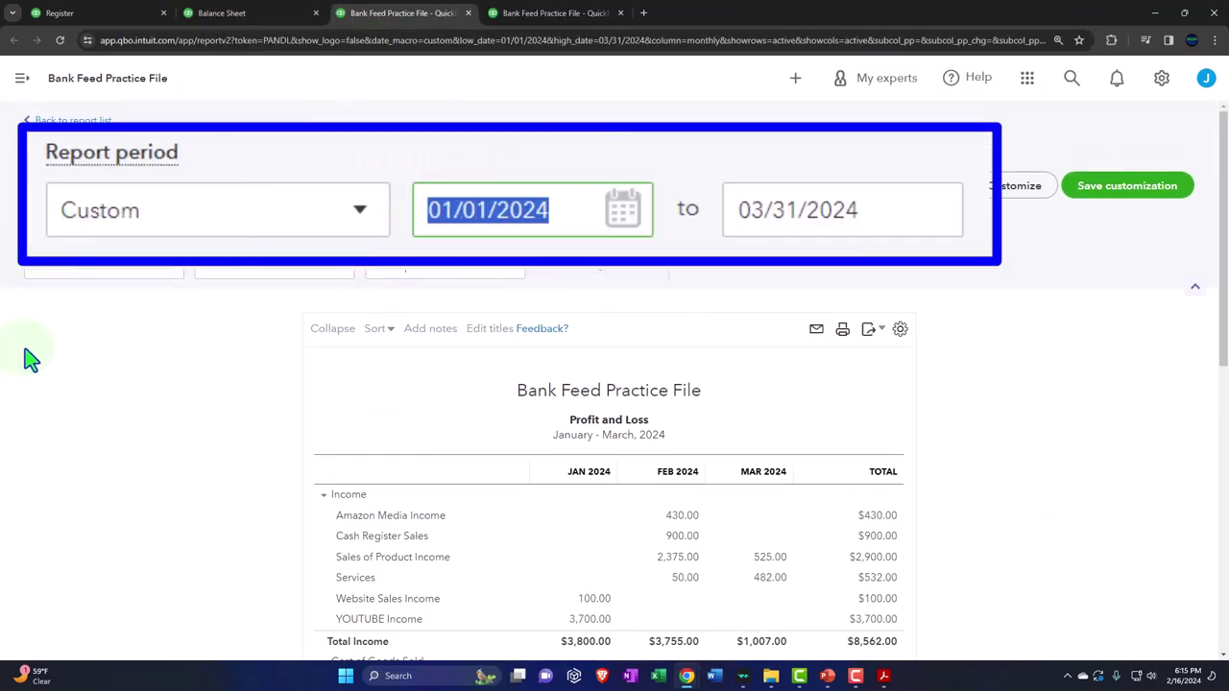
text(01/01/2023)
key(Tab)
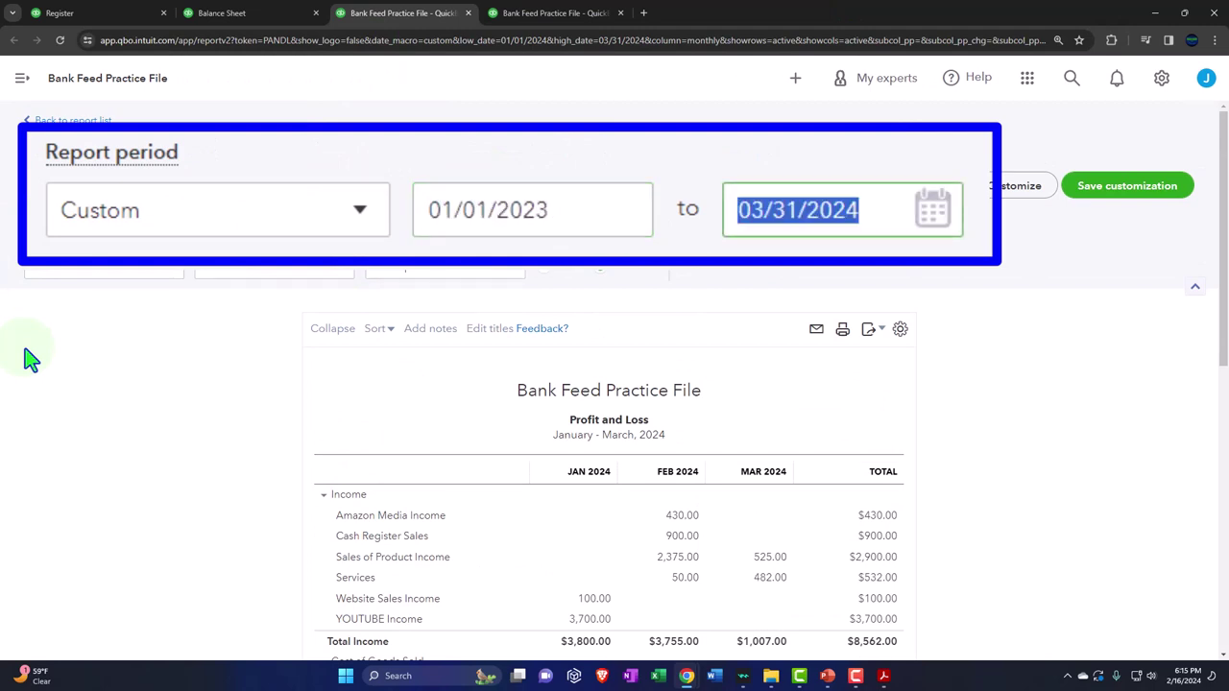
text(12/31/2023)
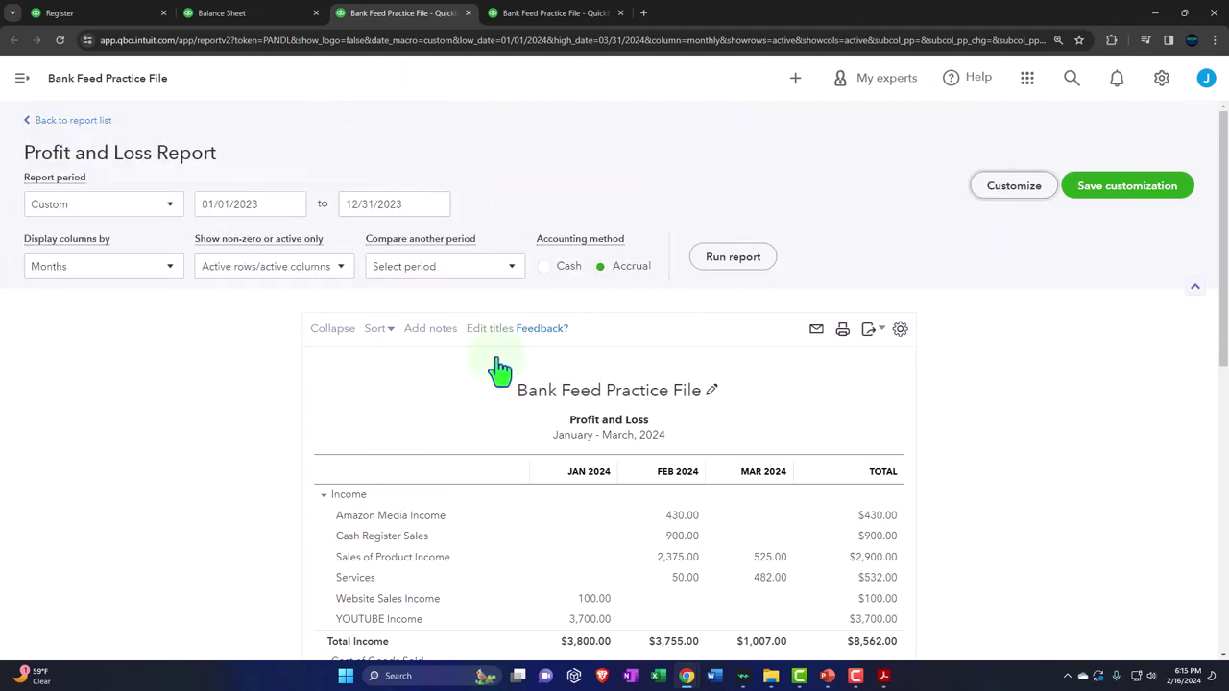
click(710, 265)
scroll(714, 279, down, 1)
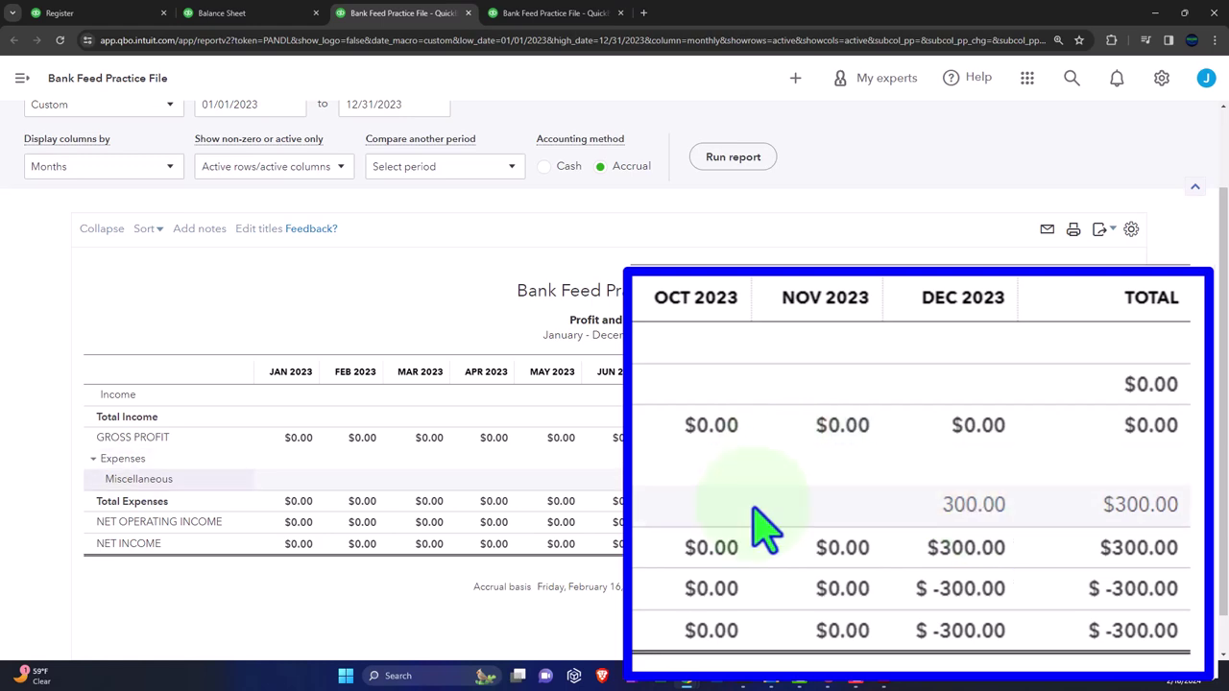
- Run the Balance Sheet report for 01/01/2024 to 03/31/2024 and review its credit card and Owner's Equity balances
click(240, 13)
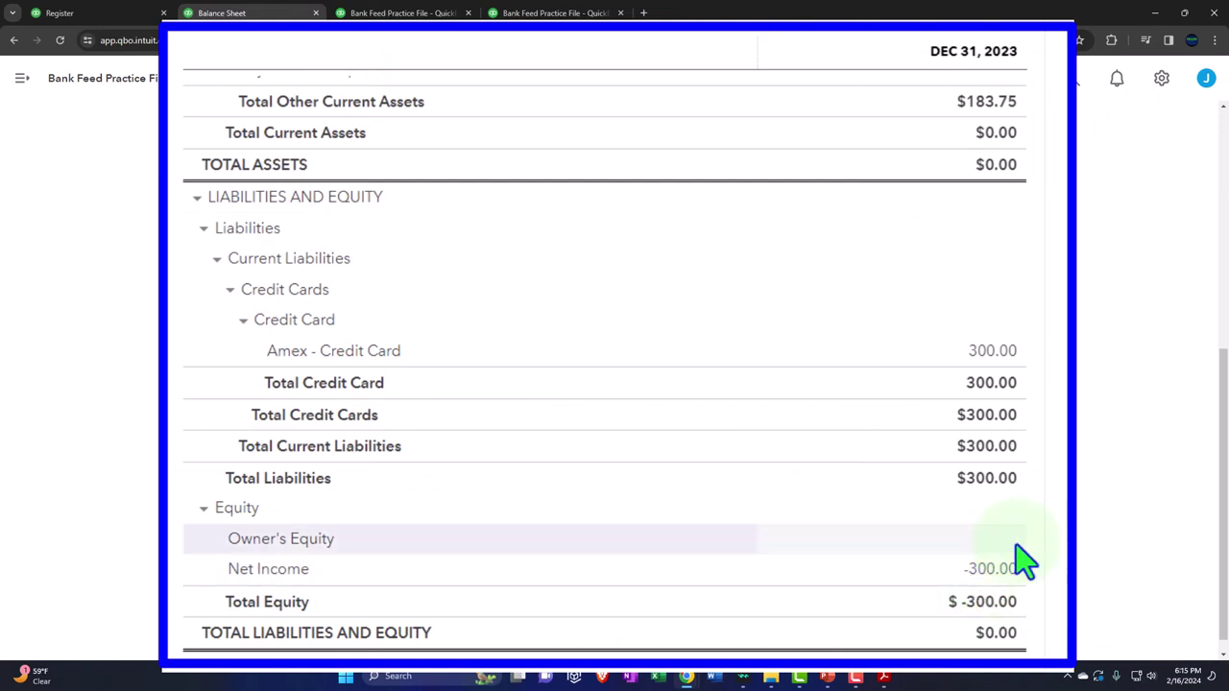
scroll(884, 467, up, 3)
click(564, 216)
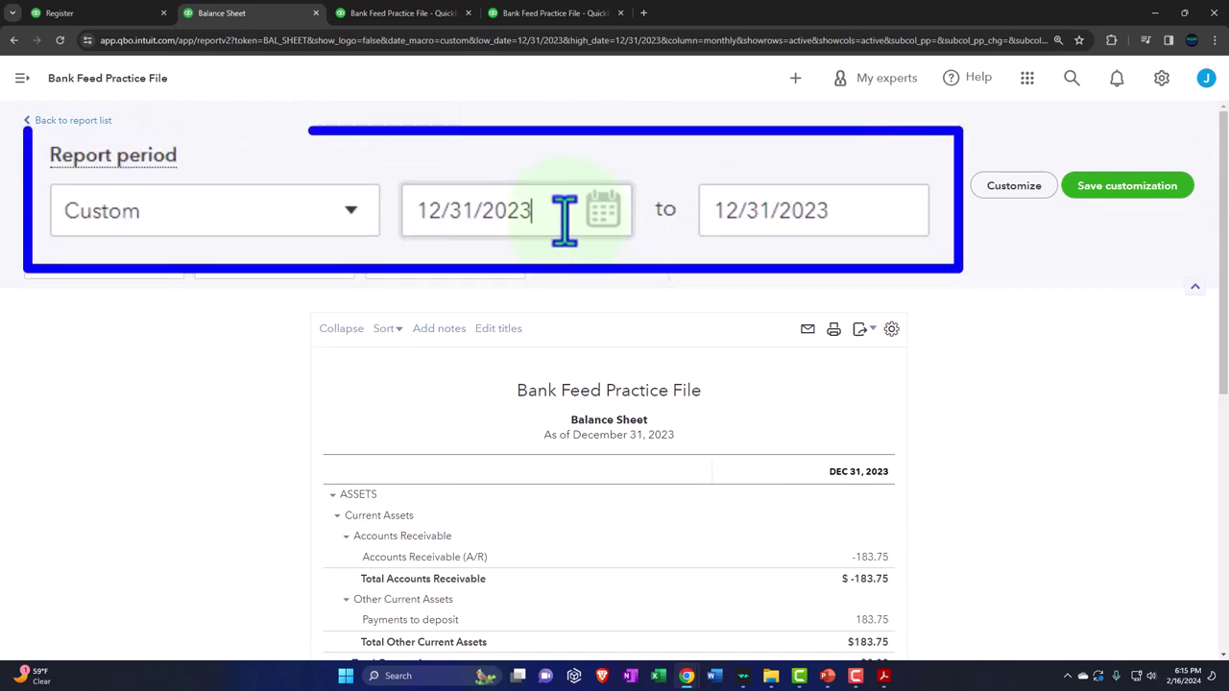
drag(564, 216, 109, 380)
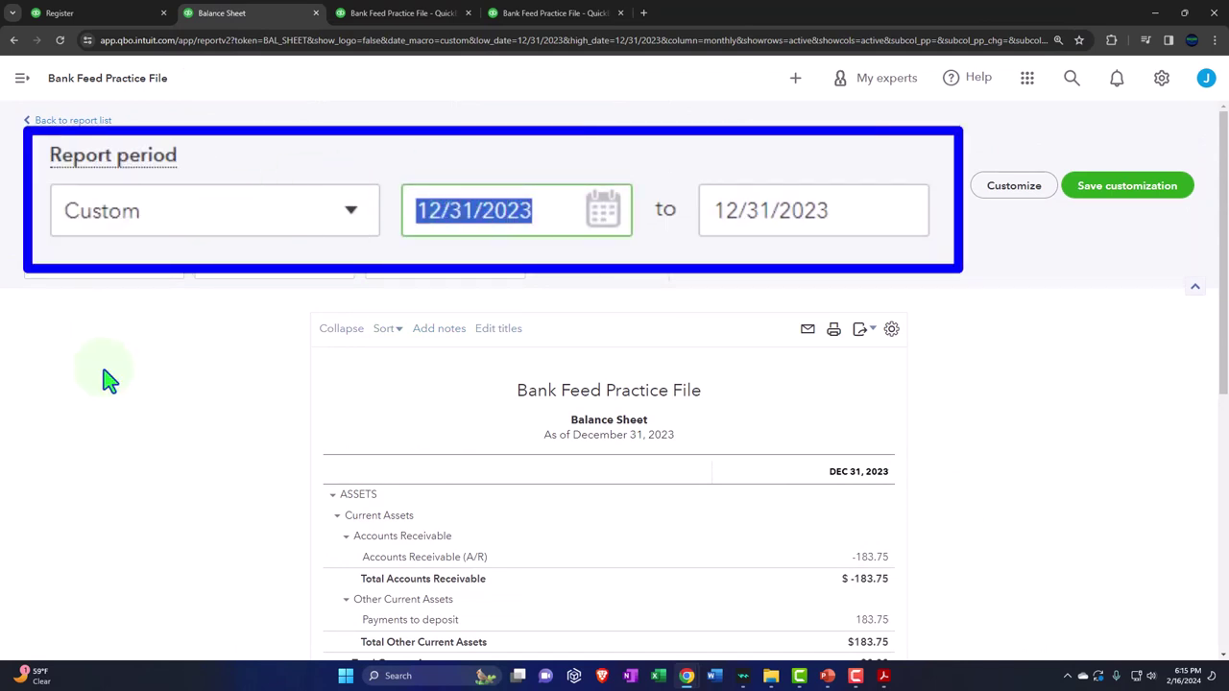
text(010124)
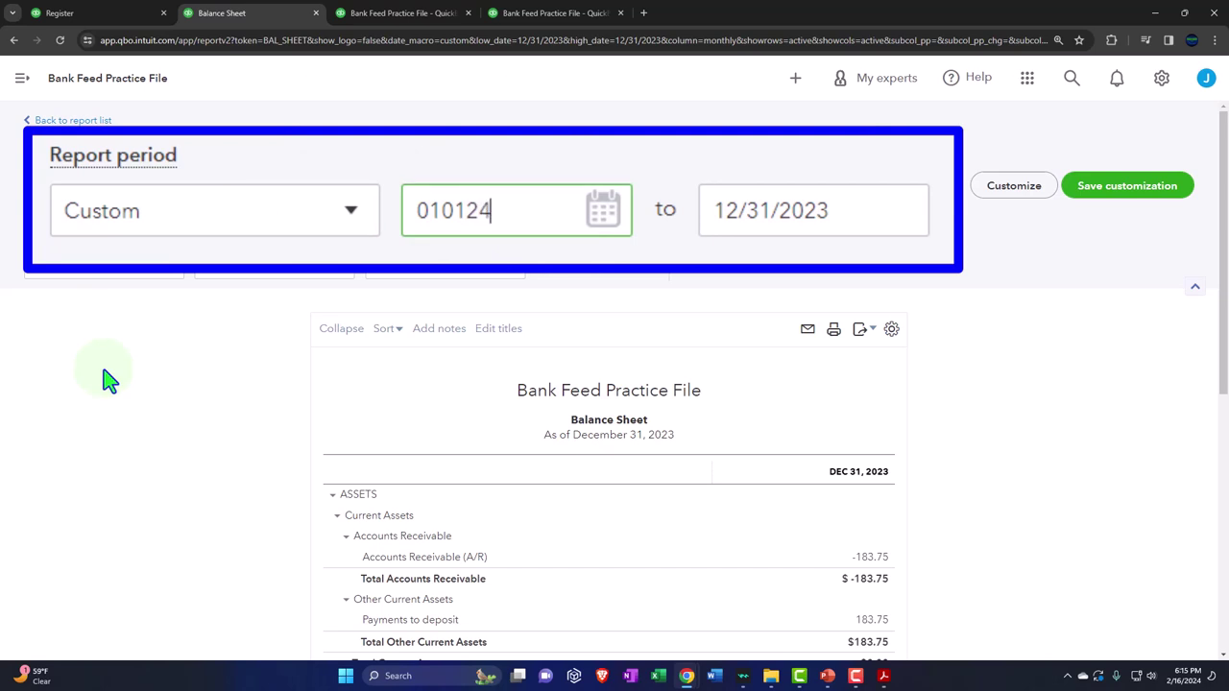
key(Tab)
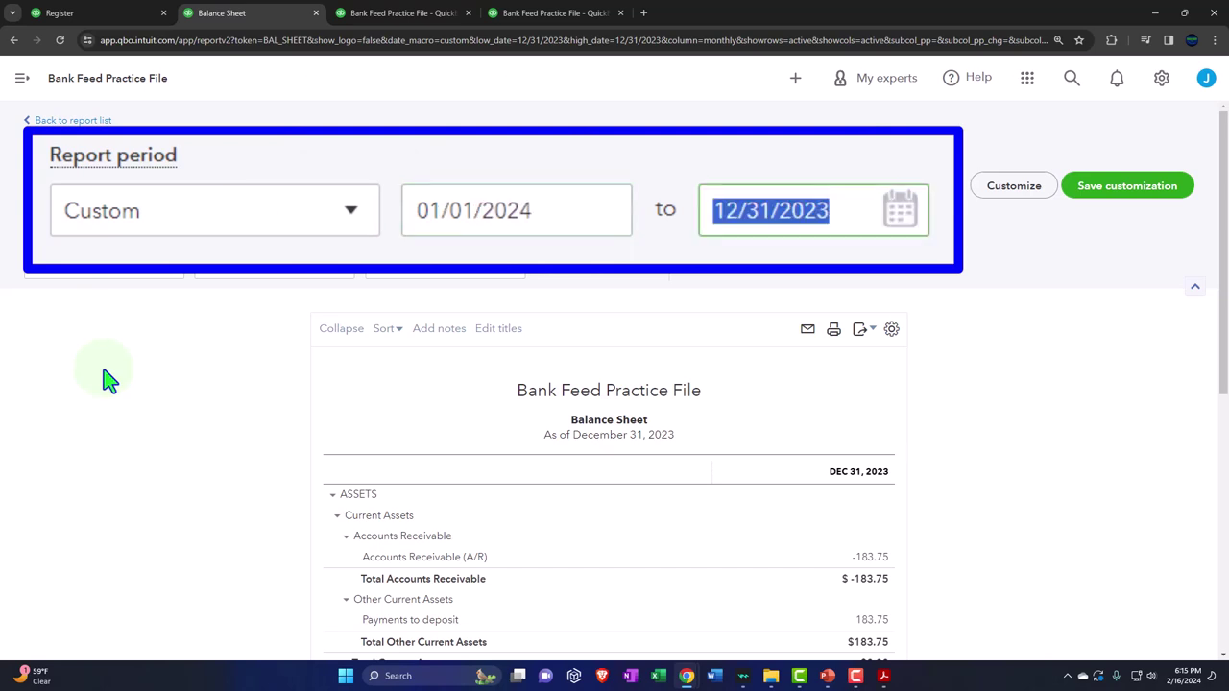
text(03)
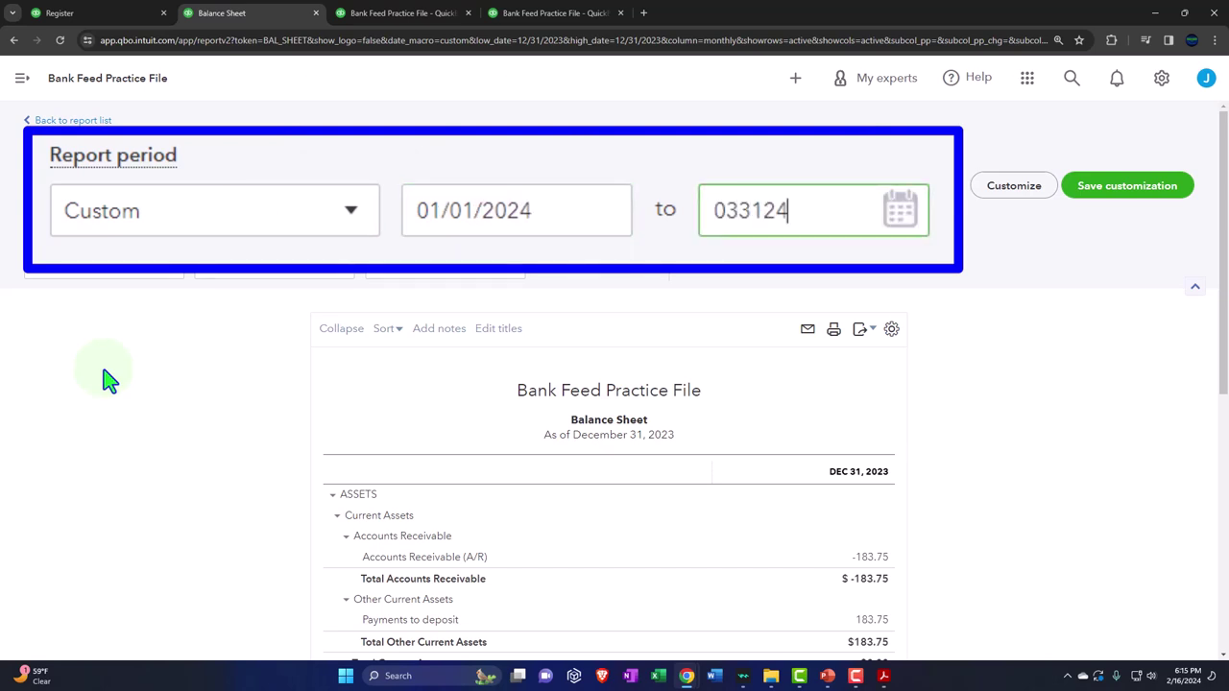
text(3124)
key(Tab)
click(730, 258)
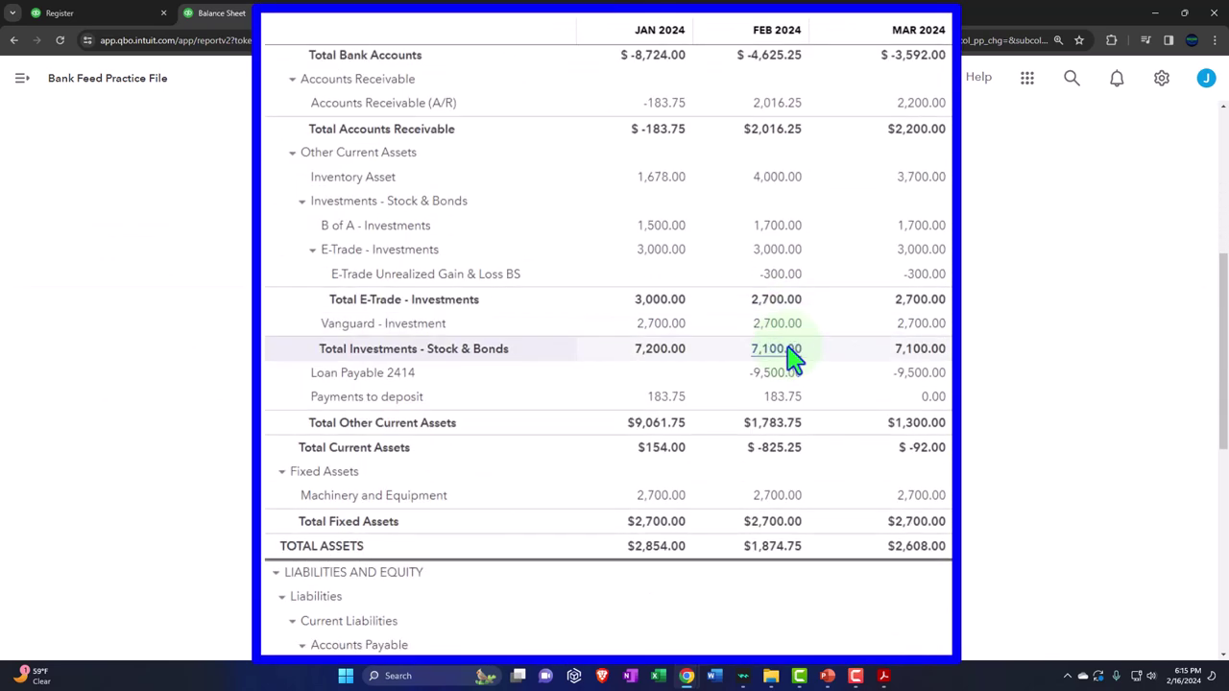
scroll(793, 357, down, 5)
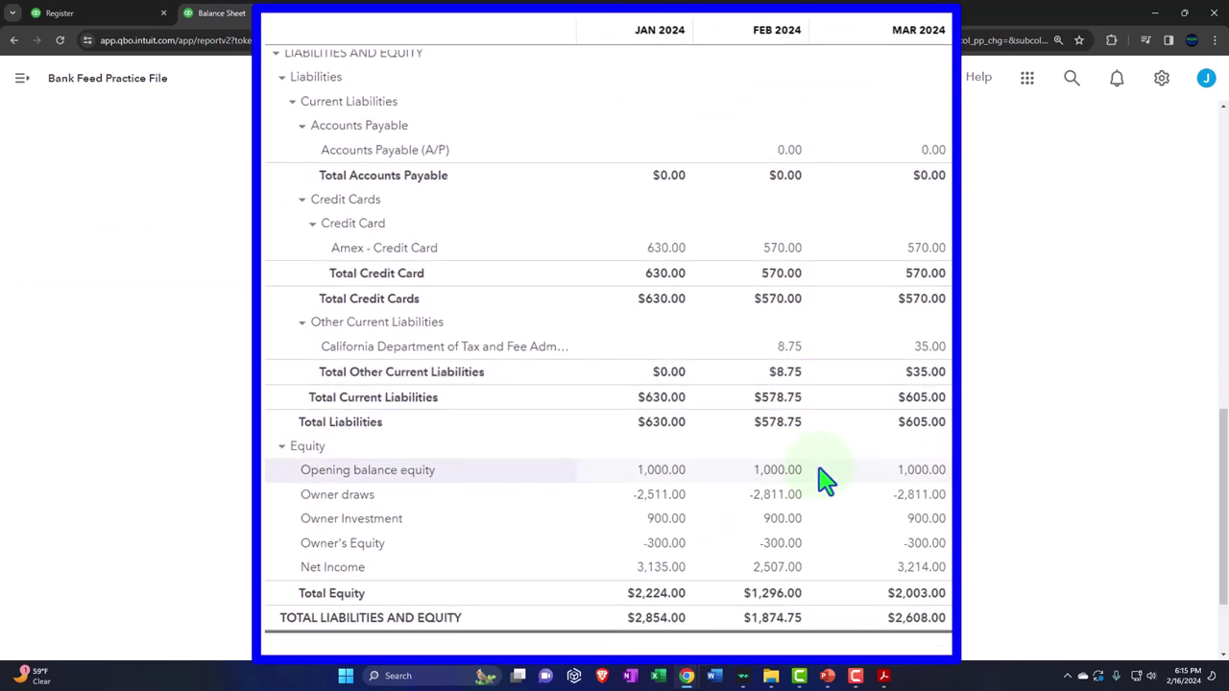
scroll(826, 485, down, 2)
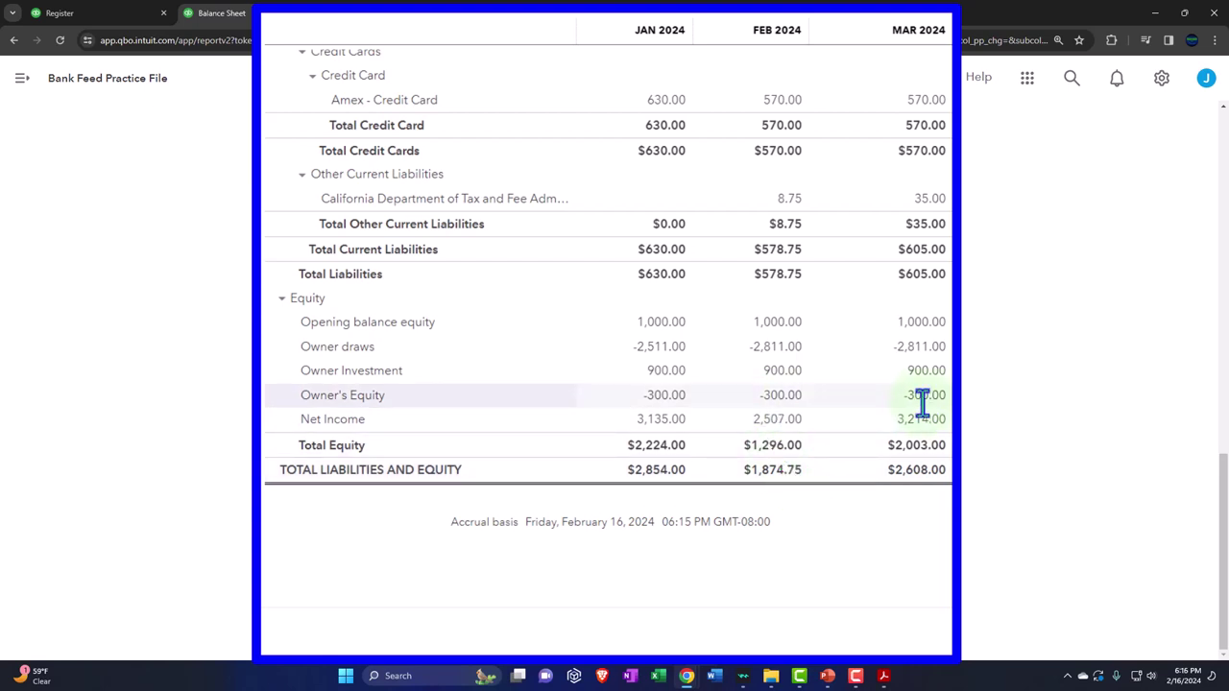
- Run the Profit and Loss report for 01/01/2024 to 03/31/2024 and review its expenses and net income
click(408, 14)
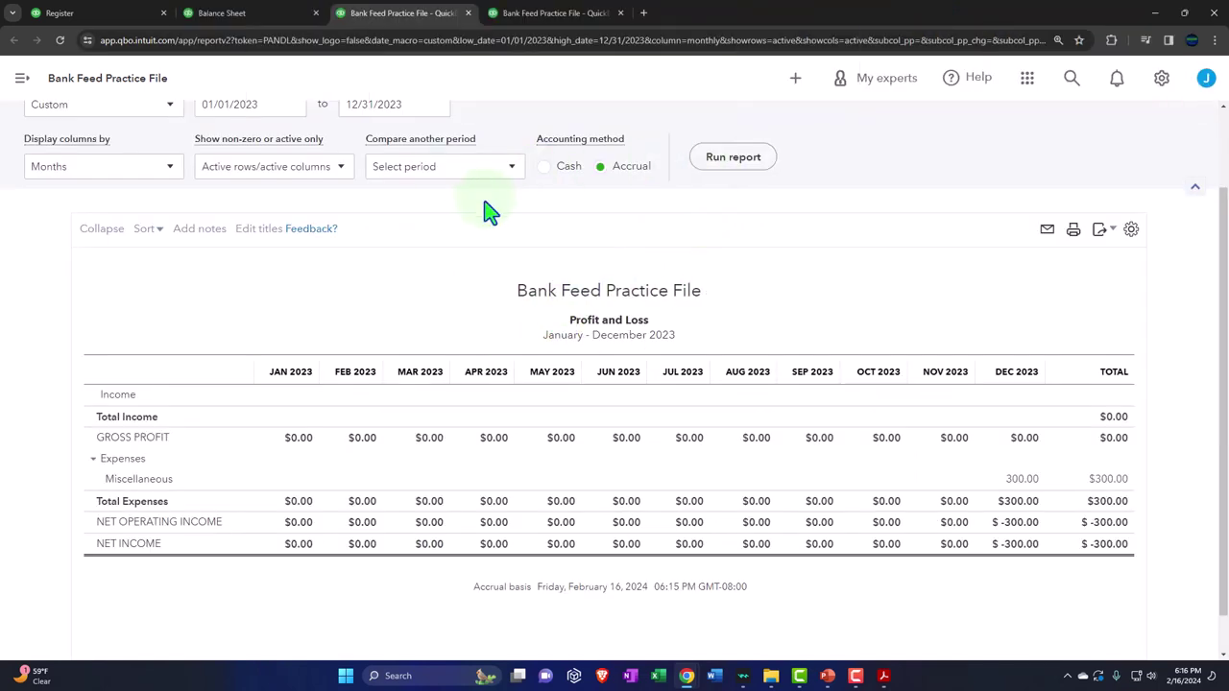
scroll(415, 240, up, 1)
scroll(416, 240, up, 1)
drag(278, 206, 65, 205)
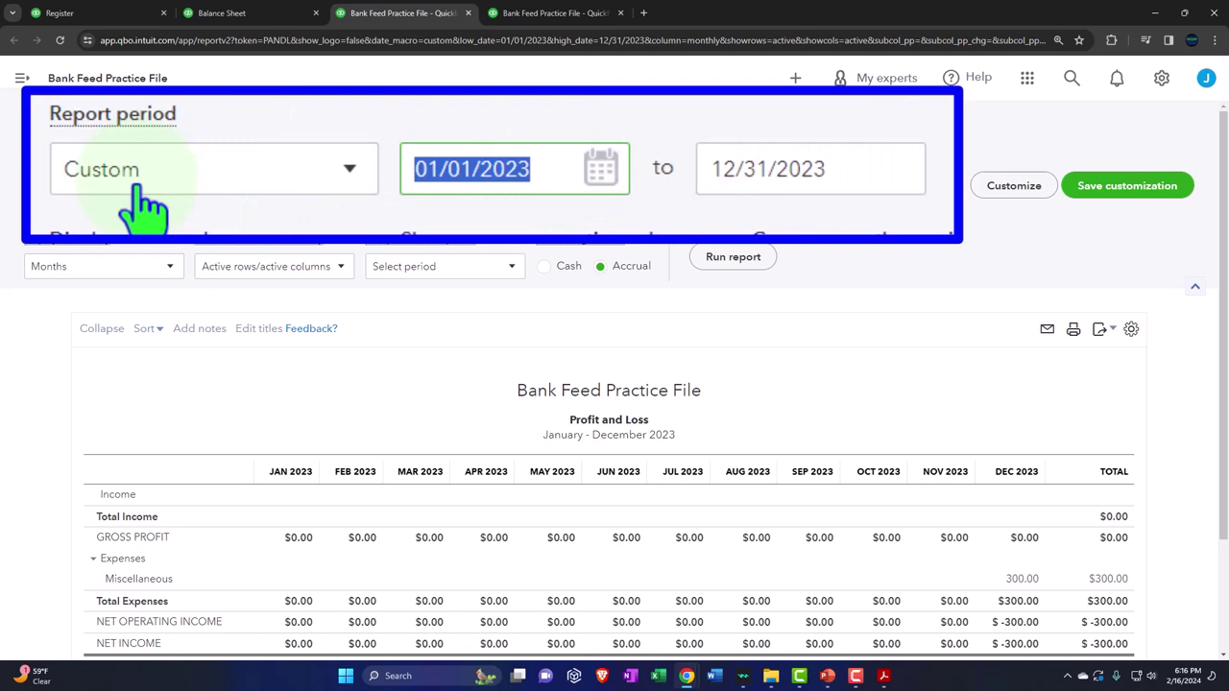
text(01)
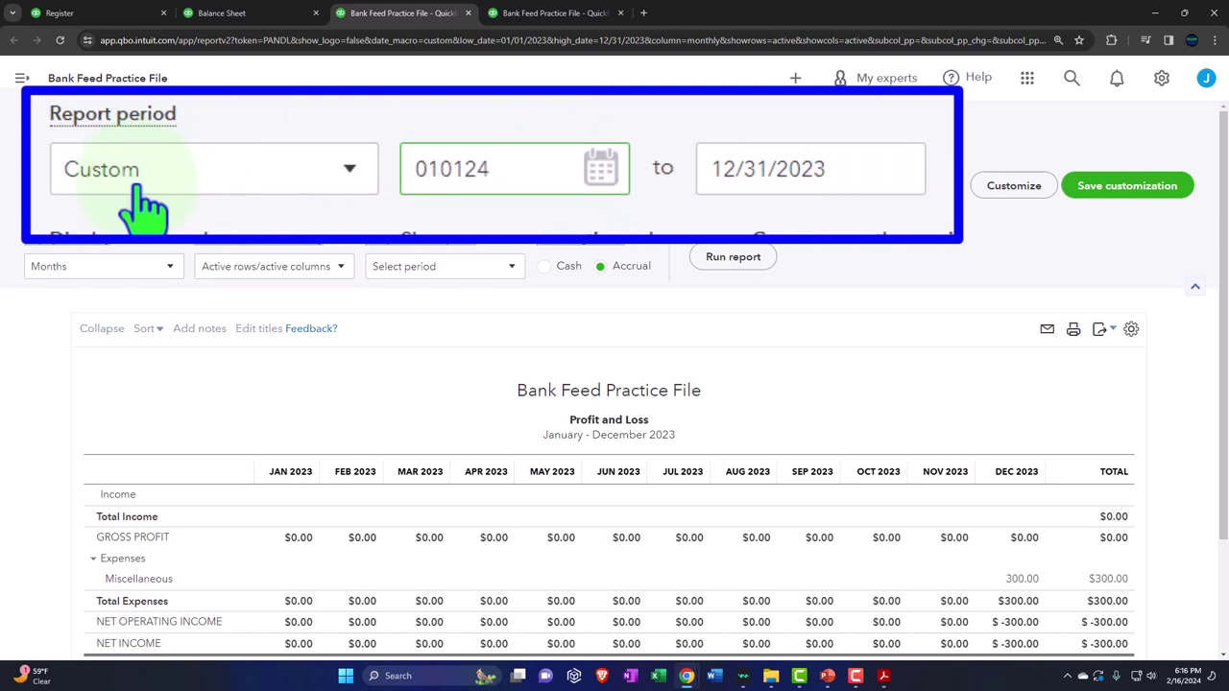
key(Tab)
text(0)
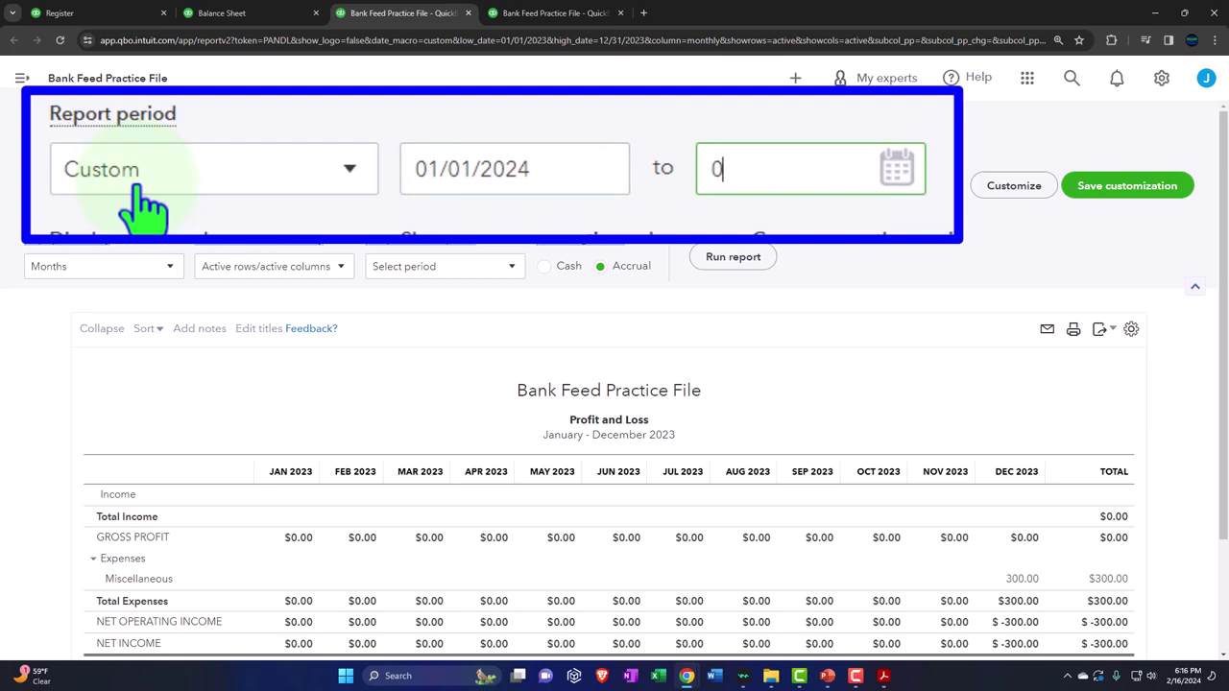
key(Tab)
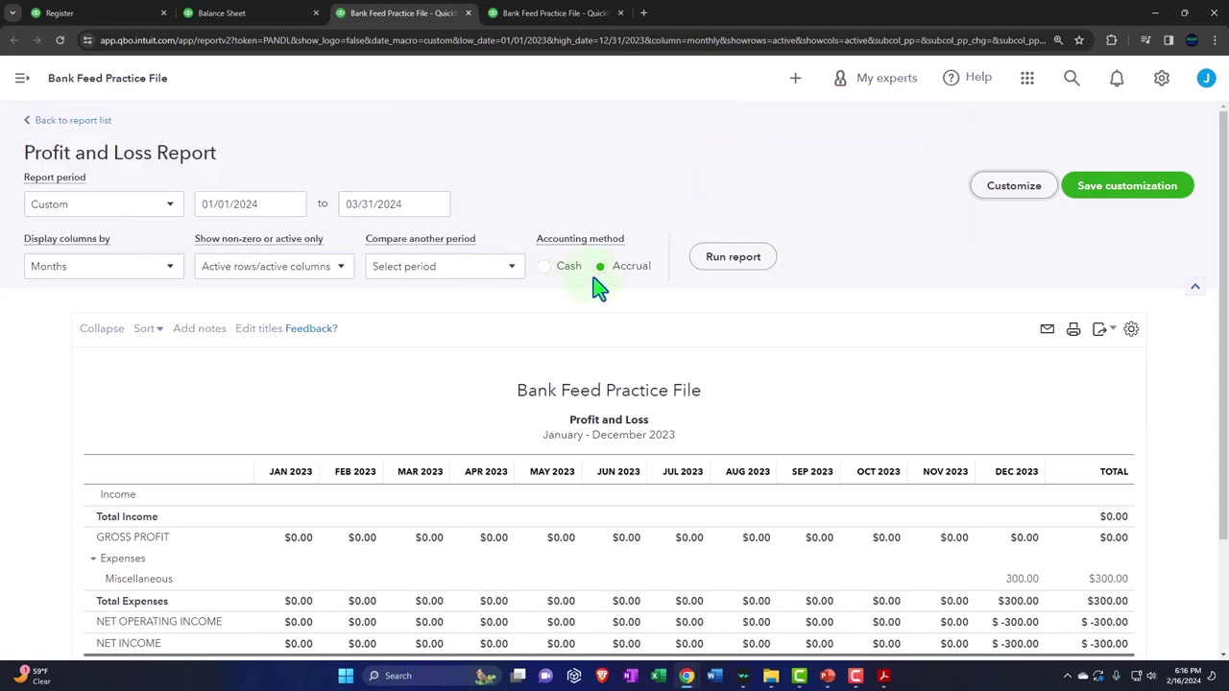
click(720, 258)
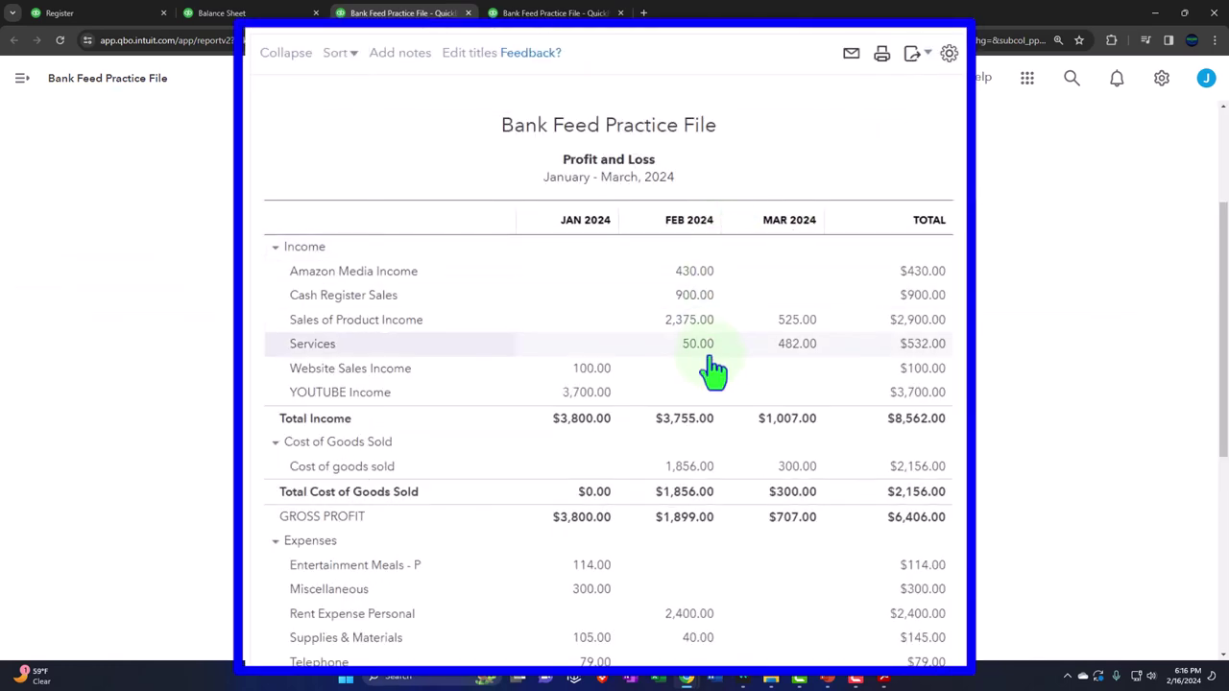
scroll(714, 368, down, 2)
scroll(714, 368, down, 3)
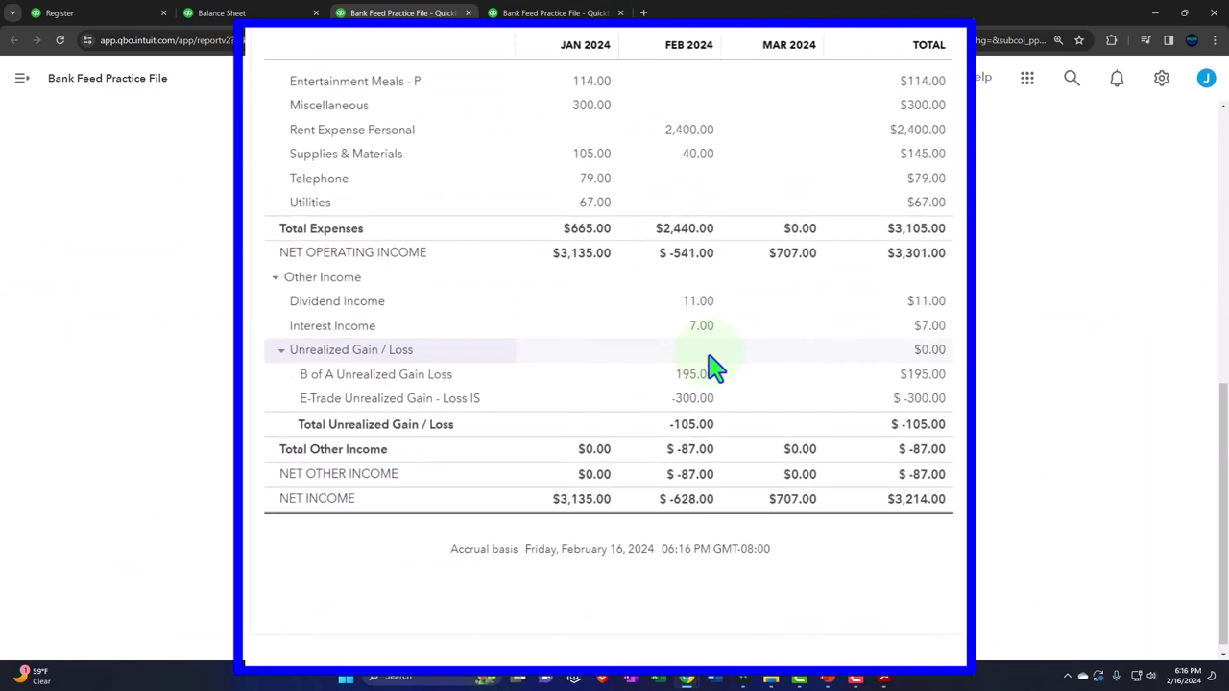
scroll(713, 368, up, 6)
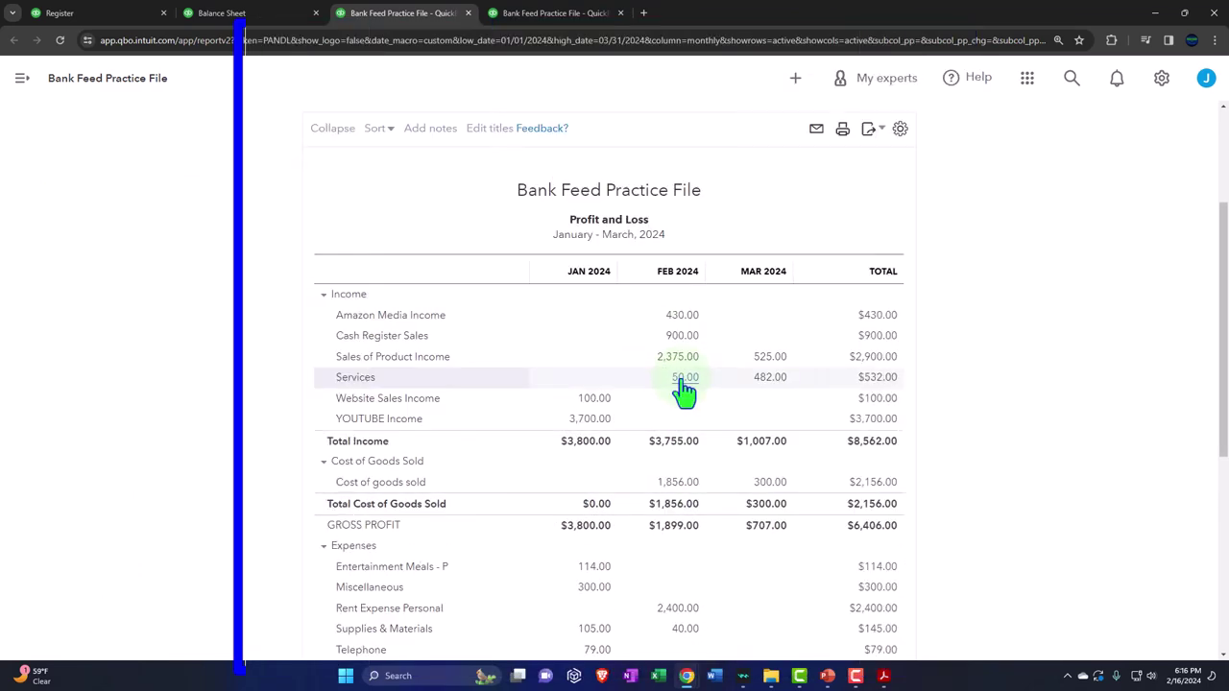
- Leave the credit card register and resume the saved reconciliation of the Amex - Credit Card account
click(290, 19)
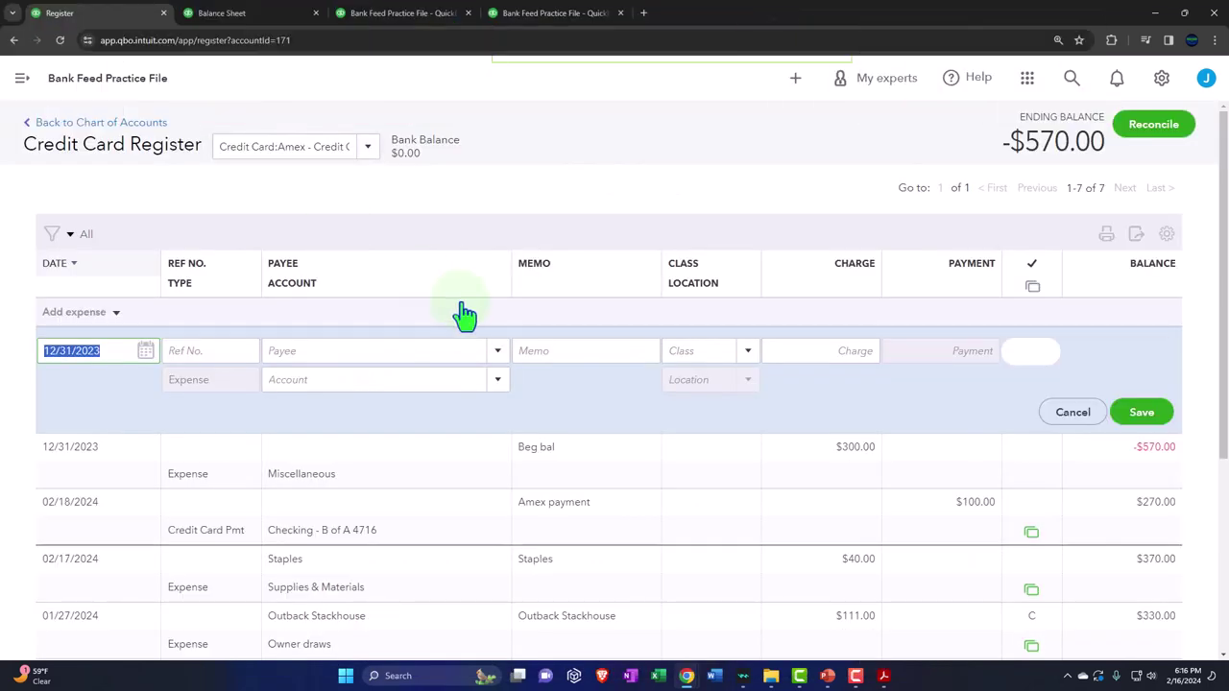
click(19, 79)
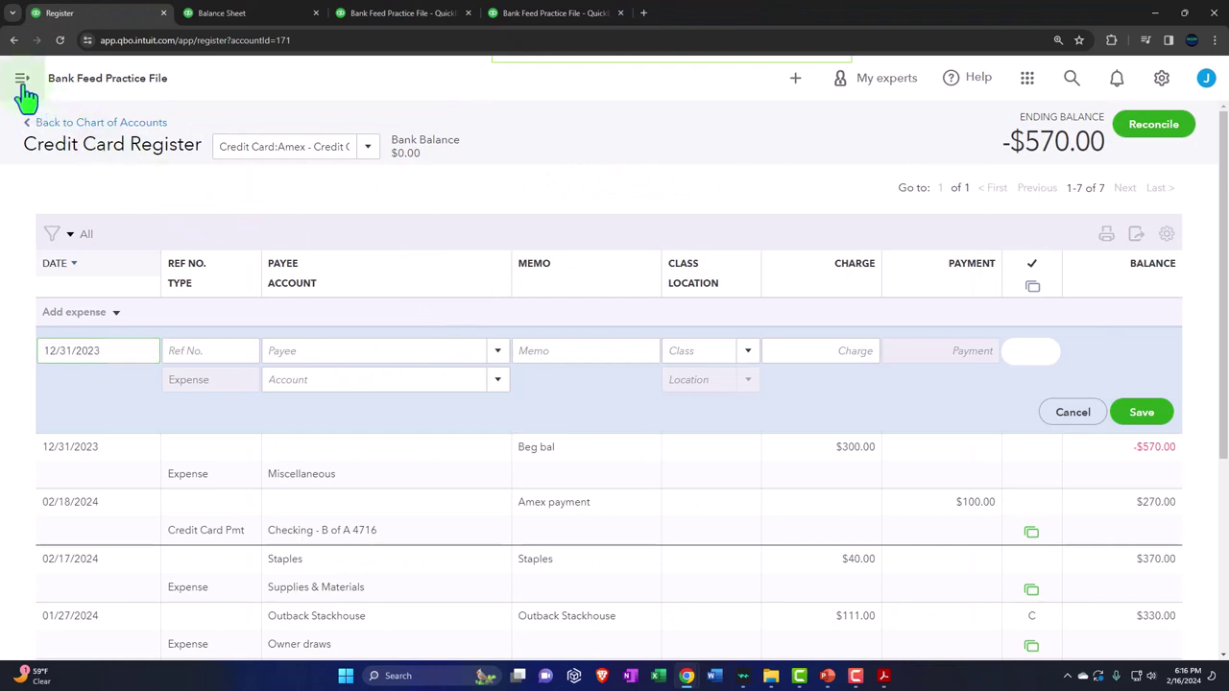
mouse_move(55, 313)
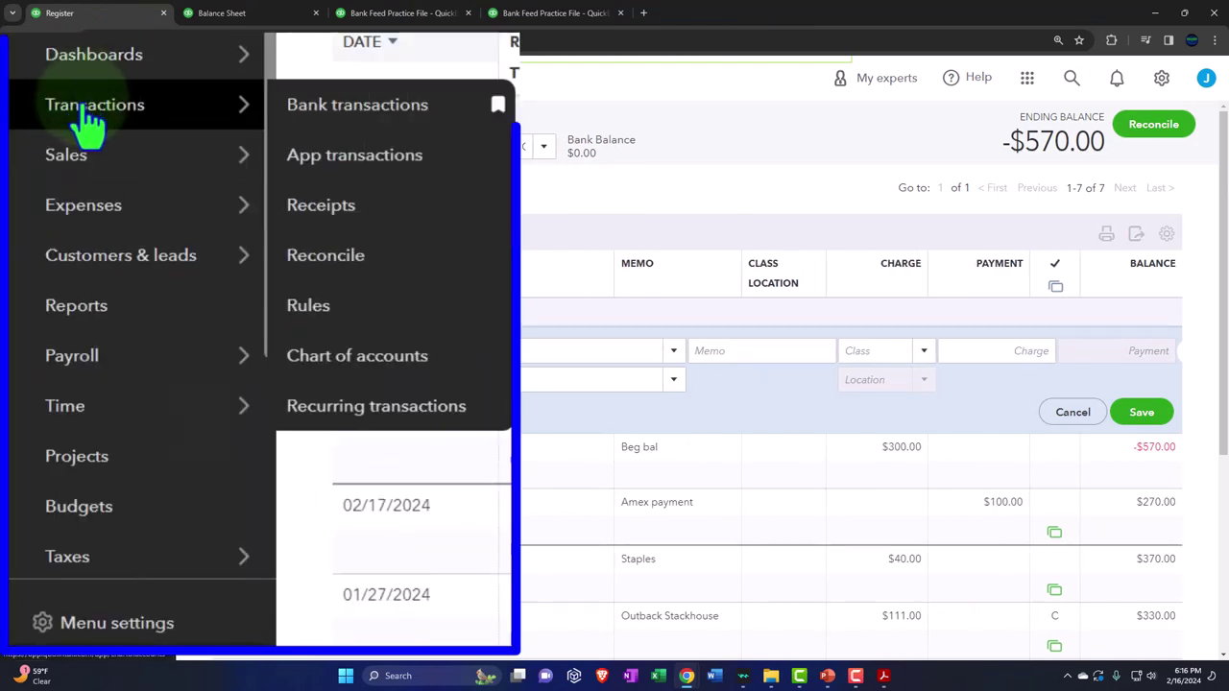
click(86, 123)
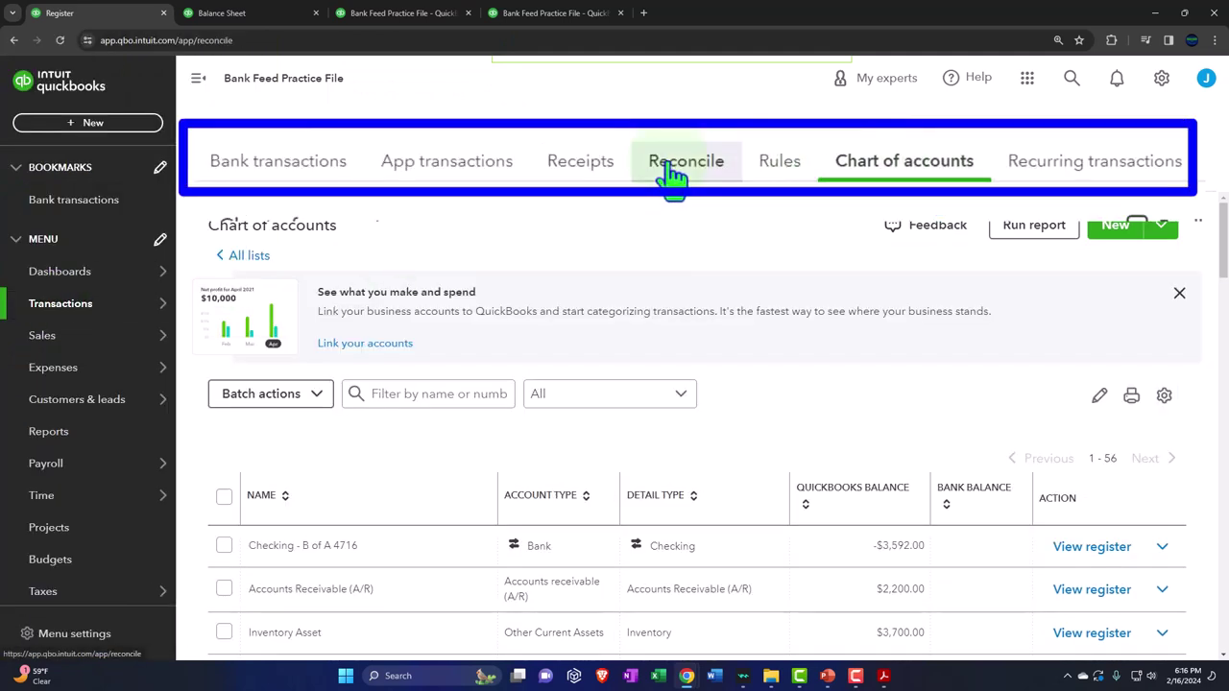
click(672, 166)
click(198, 77)
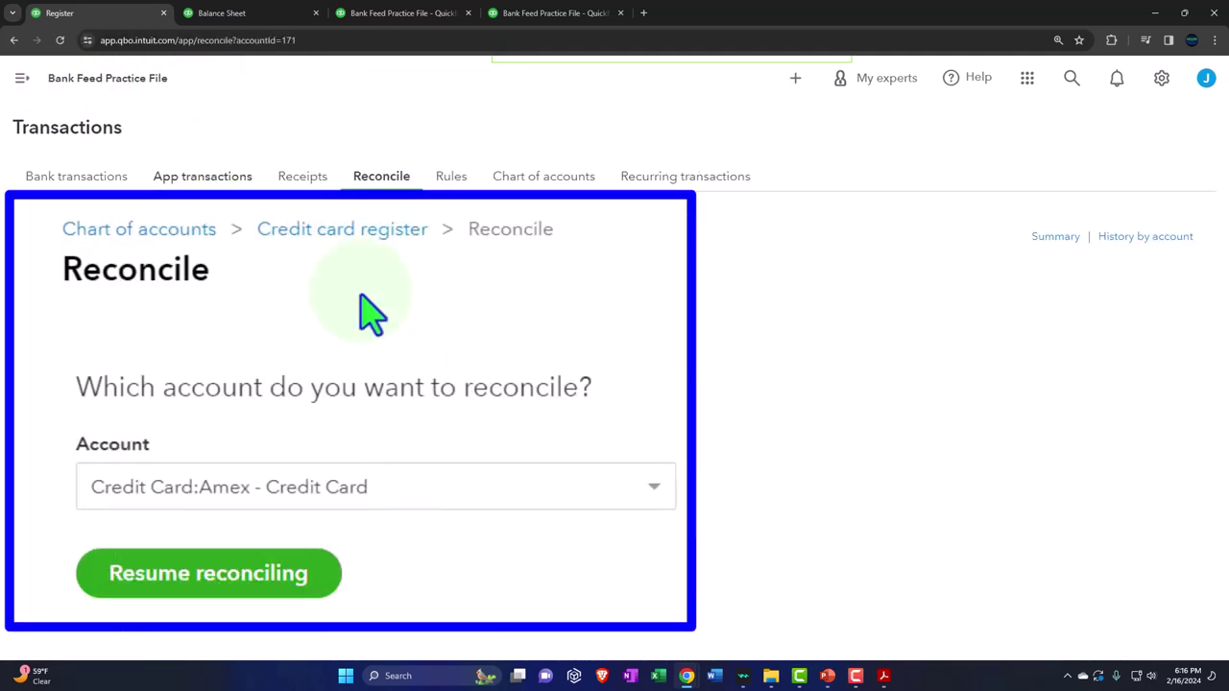
click(279, 573)
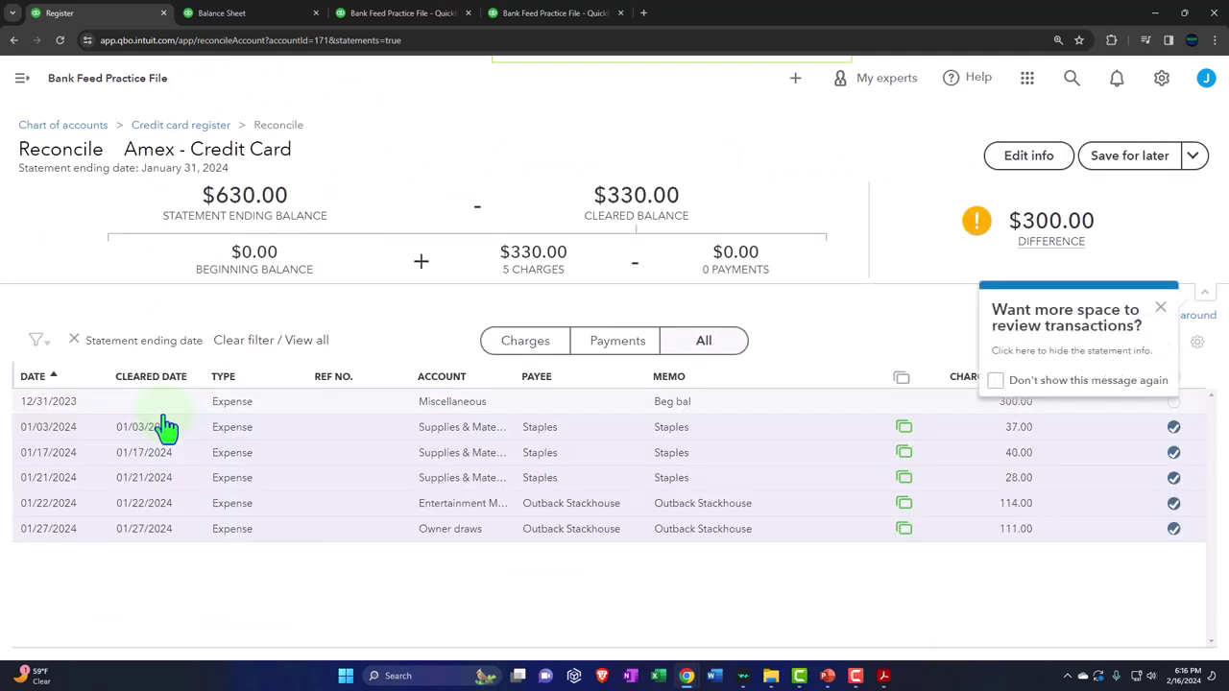
- Dismiss the display tips and mark the 12/31/2023 Miscellaneous expense of 300.00 as cleared in the reconciliation
click(1161, 307)
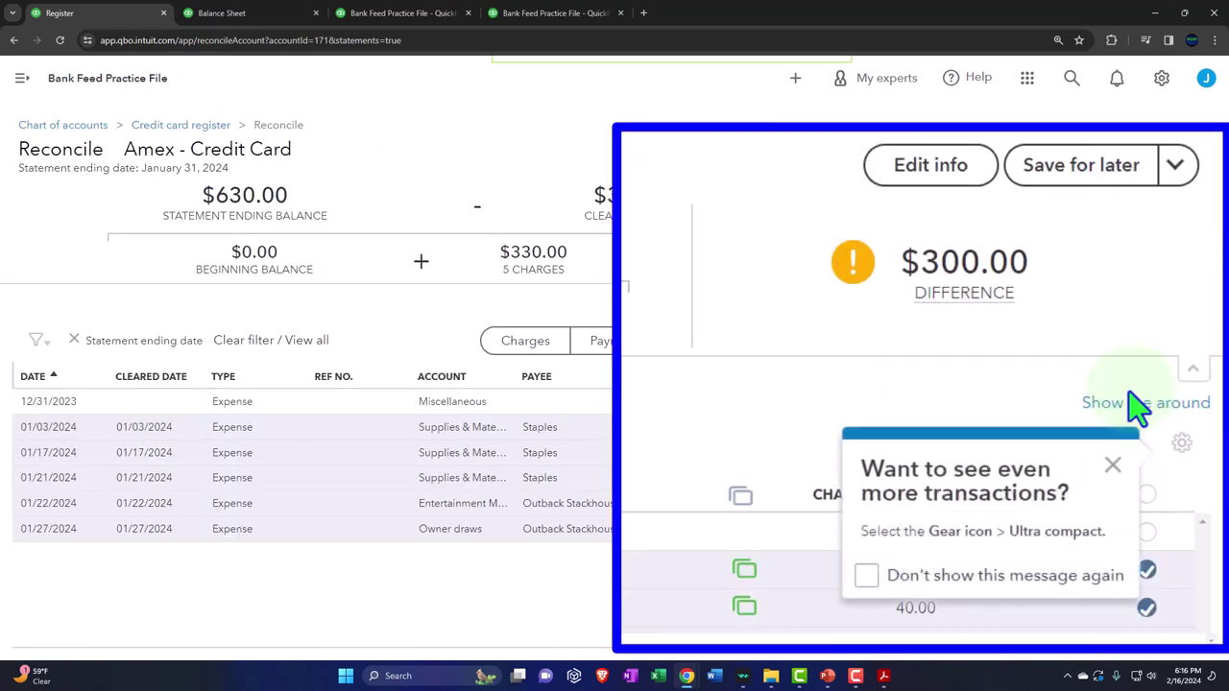
click(1113, 464)
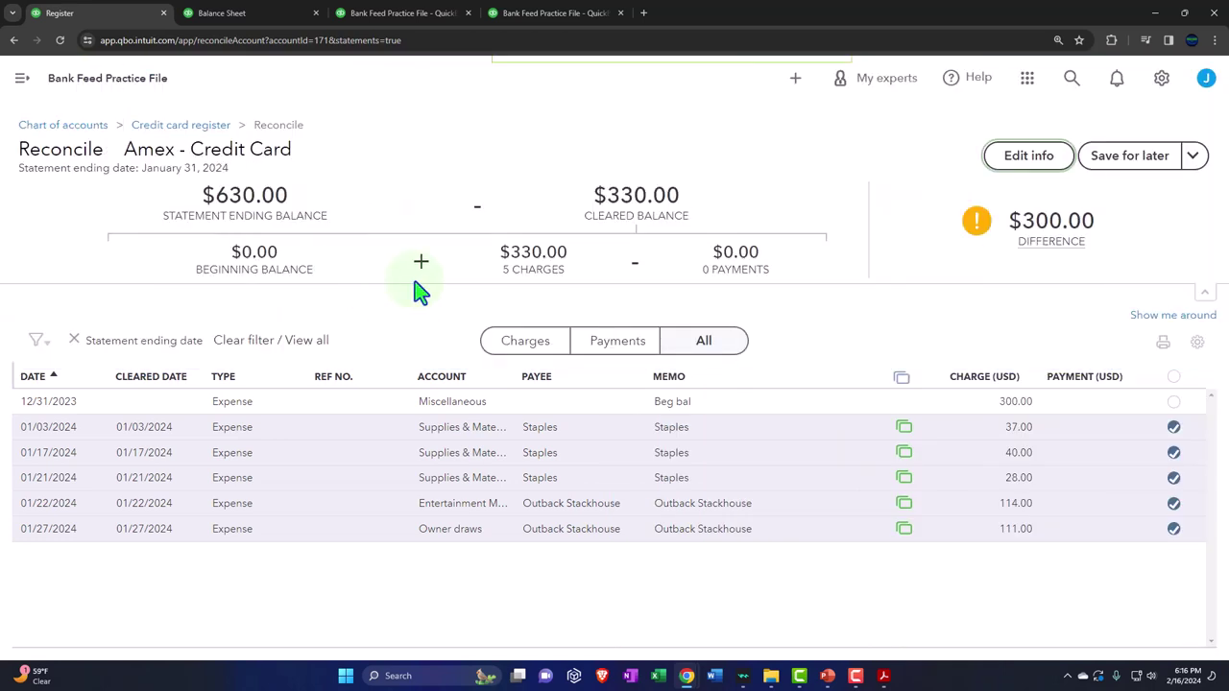
click(1173, 404)
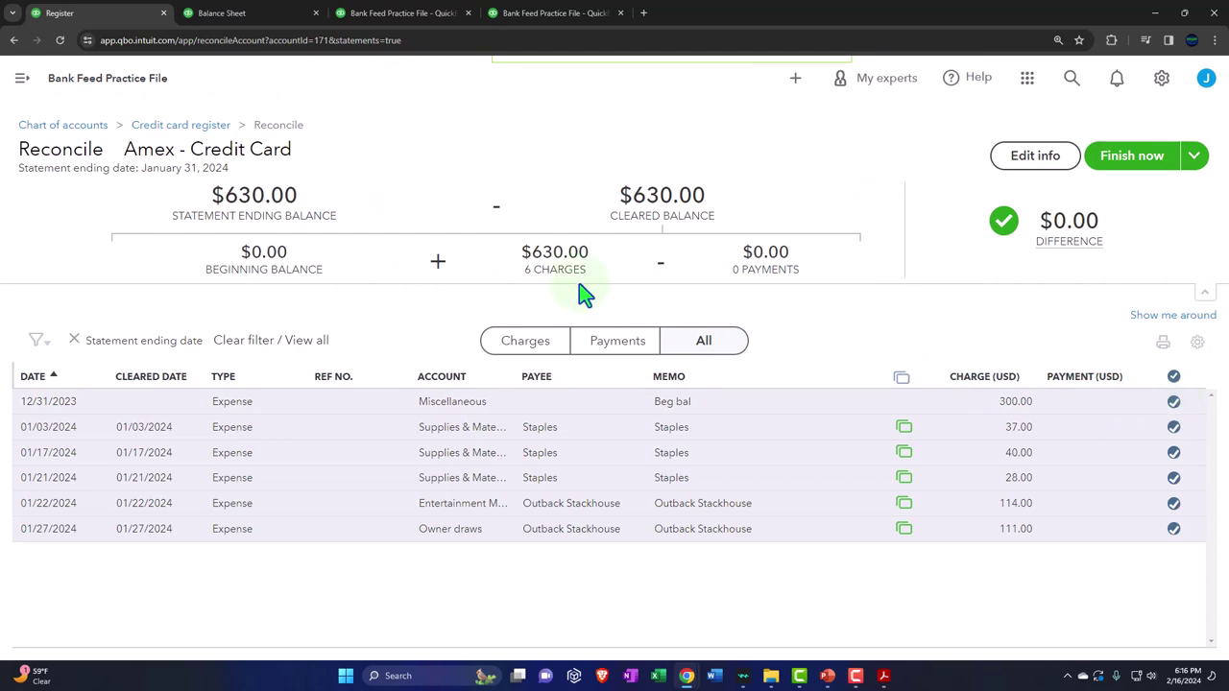
- Switch to the January credit card statement PDF in Acrobat, highlight the Jan 1 balance amount and select the Charges amount in the summary
click(883, 676)
click(806, 588)
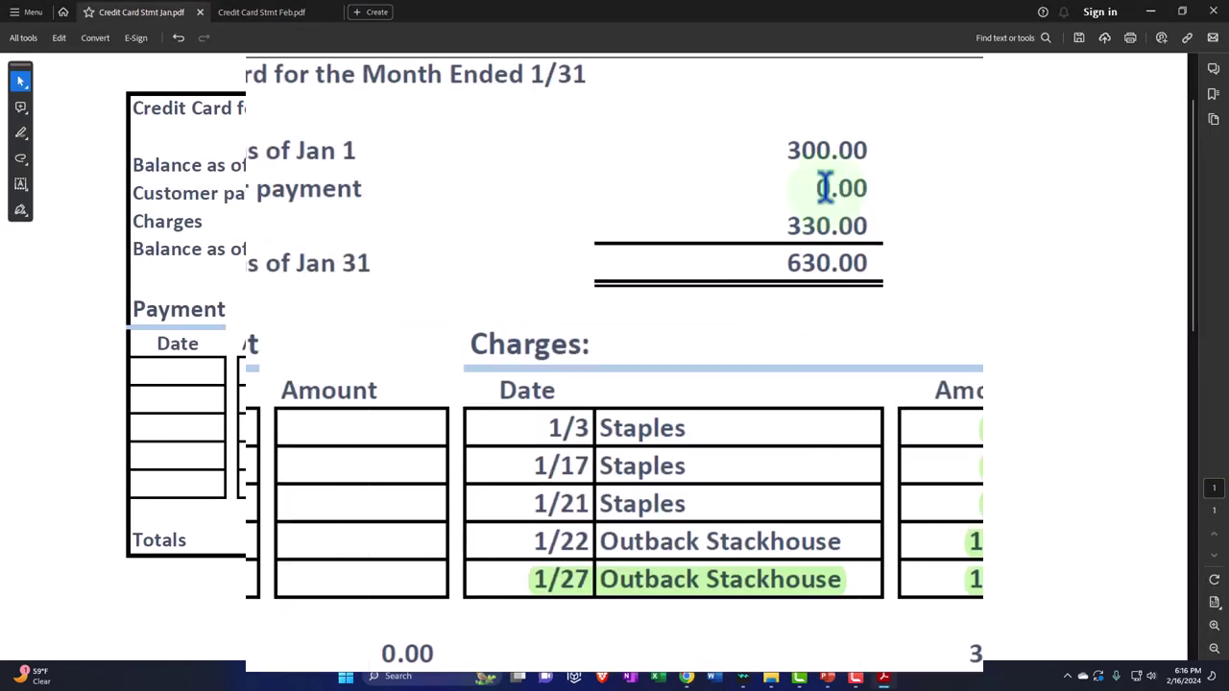
drag(796, 145, 883, 157)
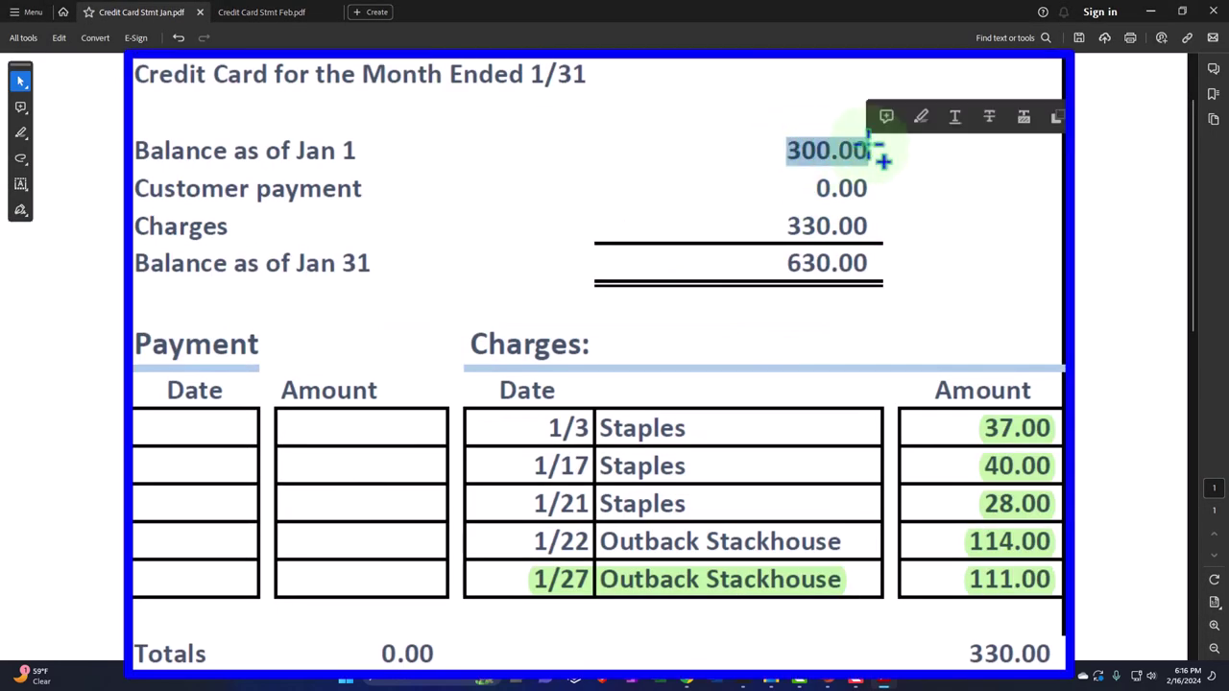
click(927, 120)
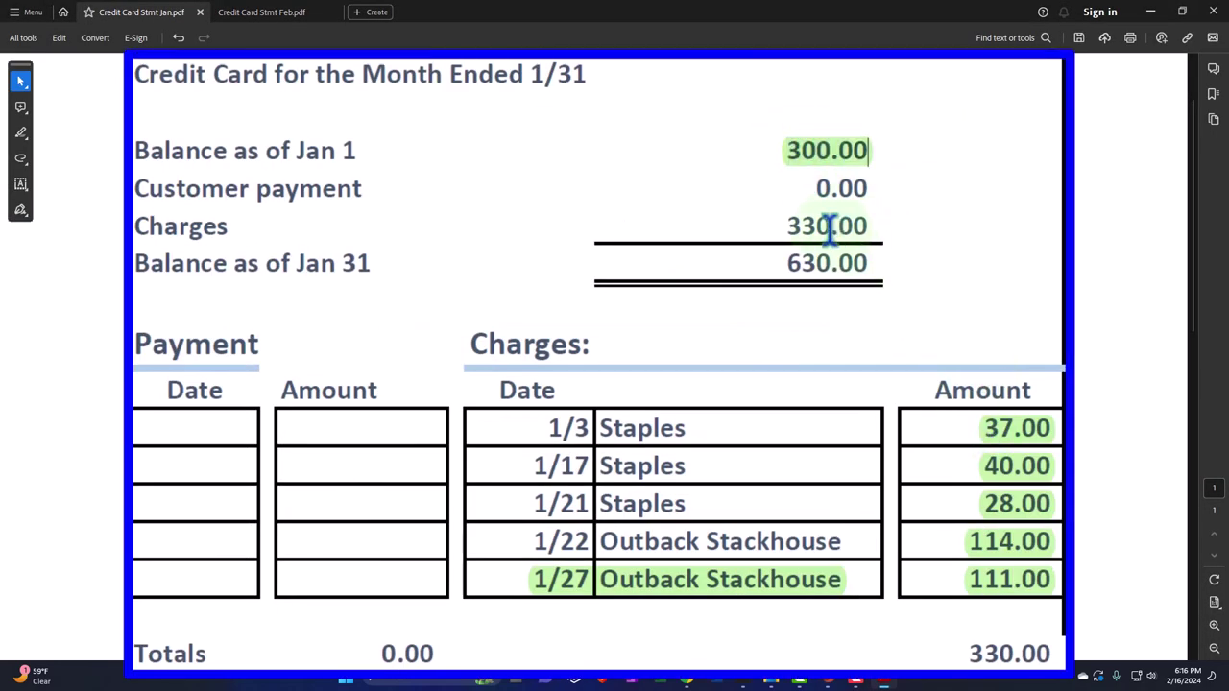
drag(796, 220, 895, 220)
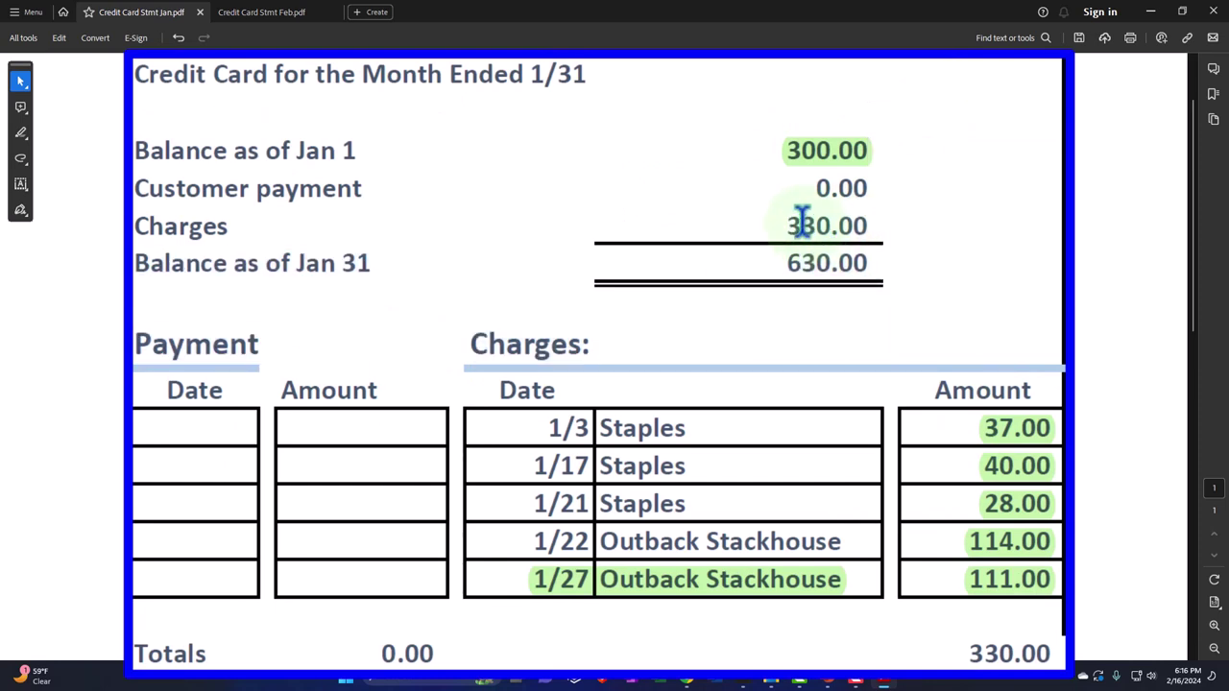